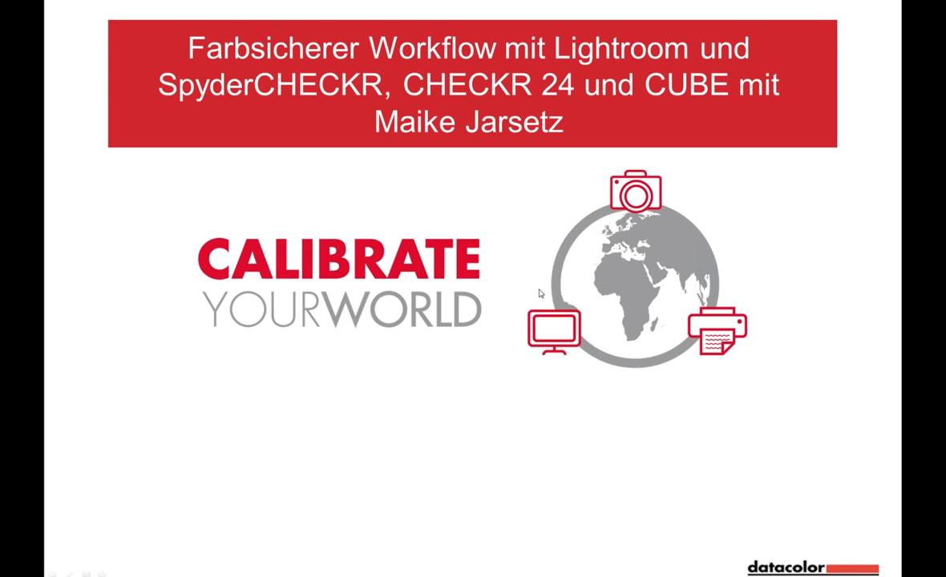
Advance the slideshow from the title slide to the slide introducing the presenters.
key("Right")
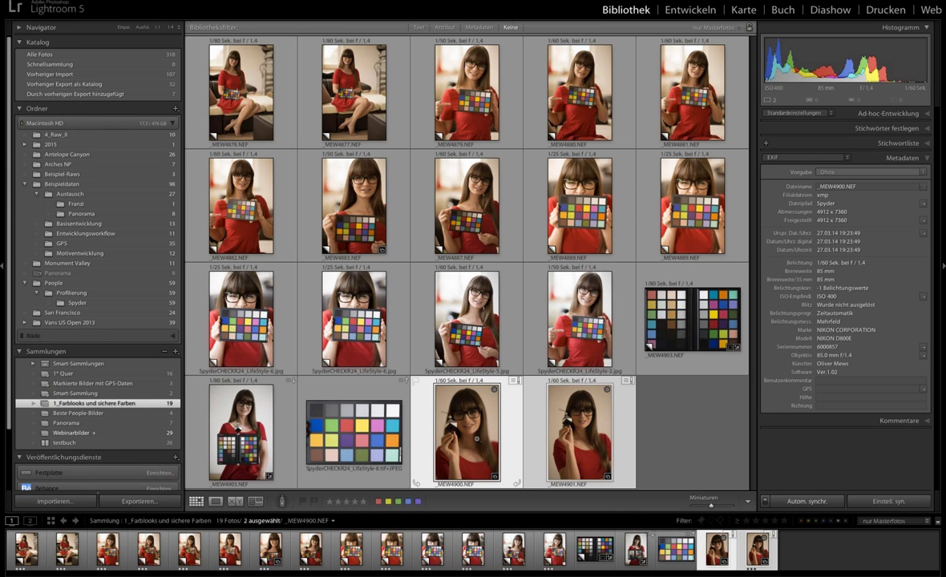
Show the _MEW4900 portrait on its own in Loupe view.
double_click(477, 439)
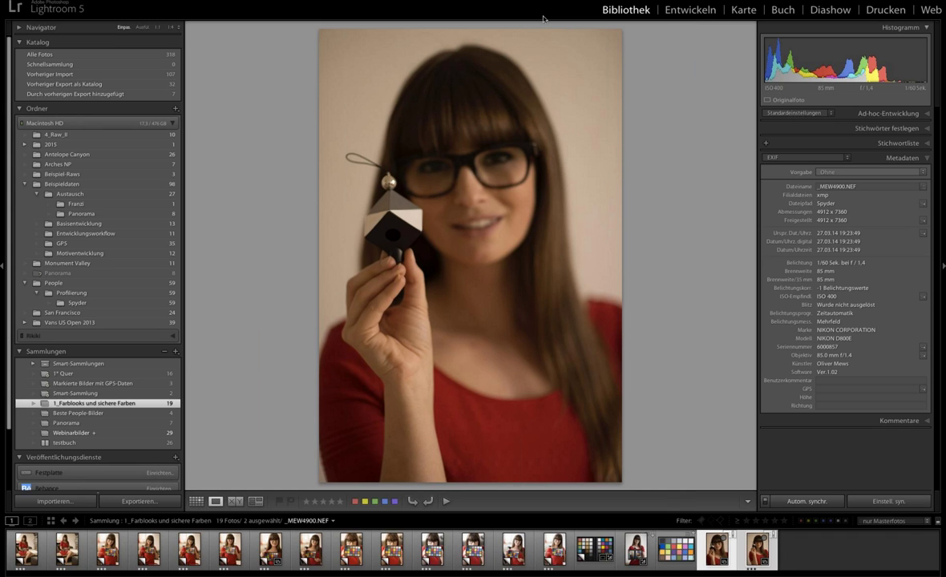
Move _MEW4900.NEF into Develop, inspect the metal bead at 1:1, then fit the photo.
left_click(692, 9)
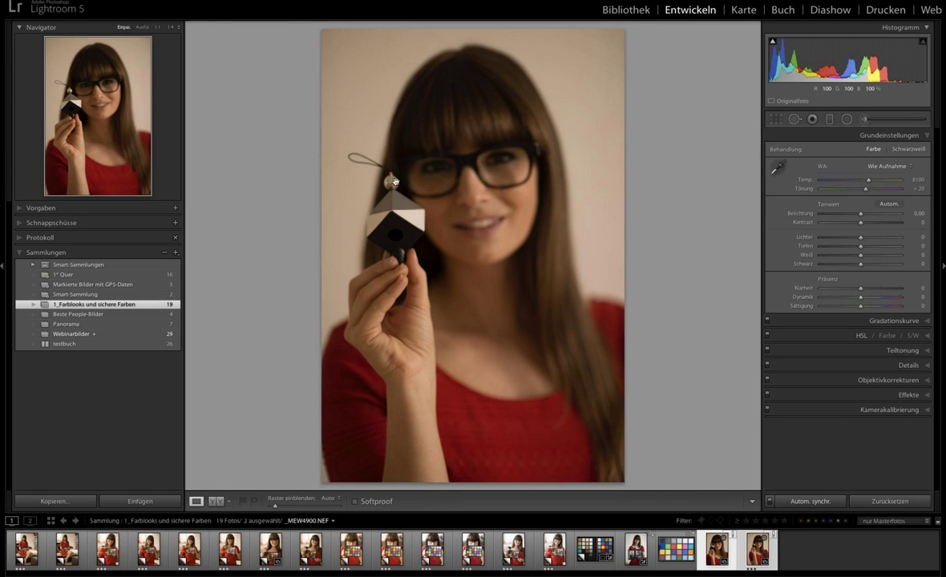
left_click(396, 182)
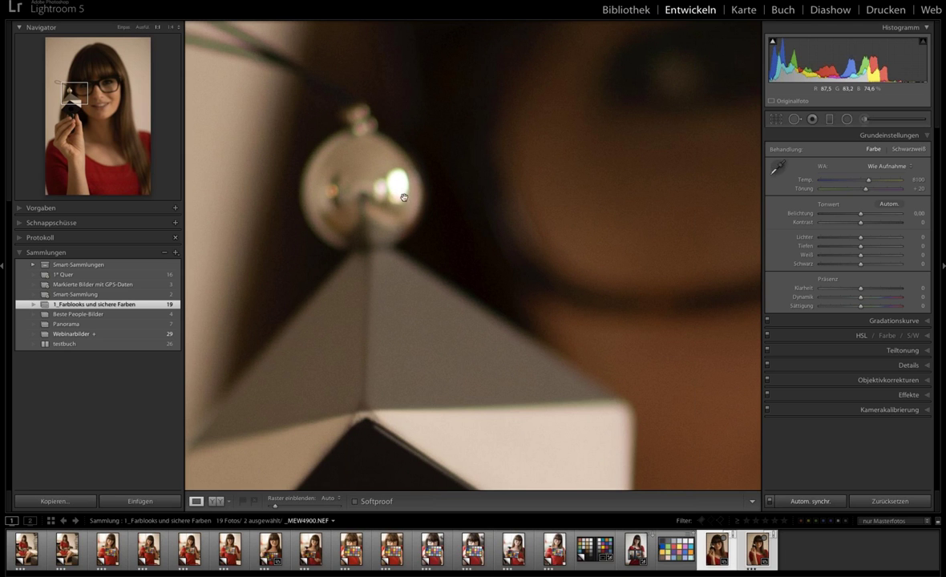
left_click(395, 210)
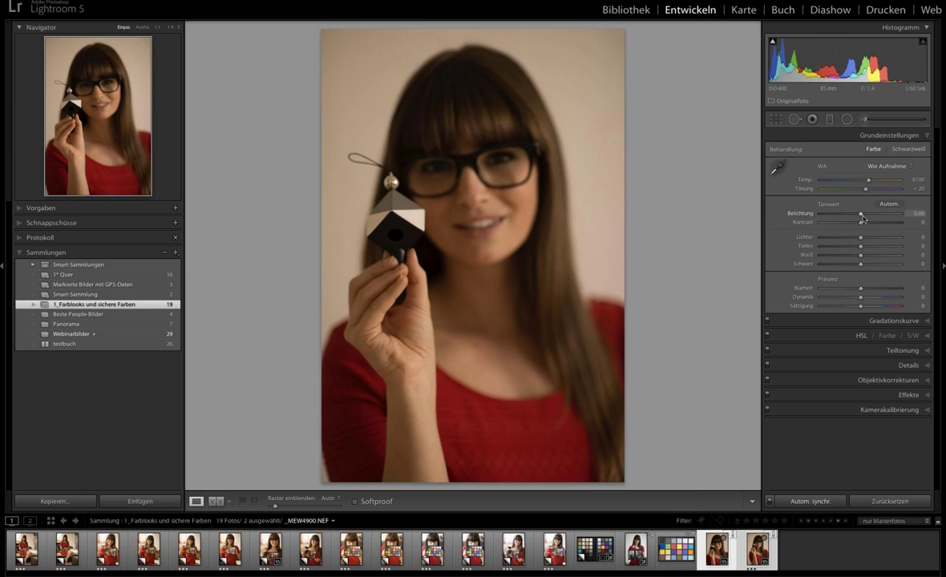
left_click_drag(860, 214, 872, 215)
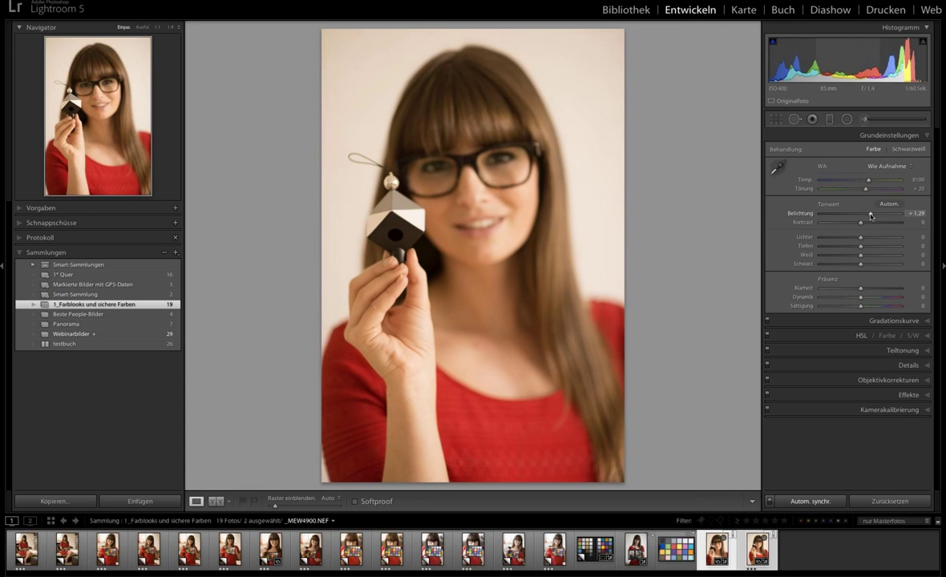
double_click(802, 212)
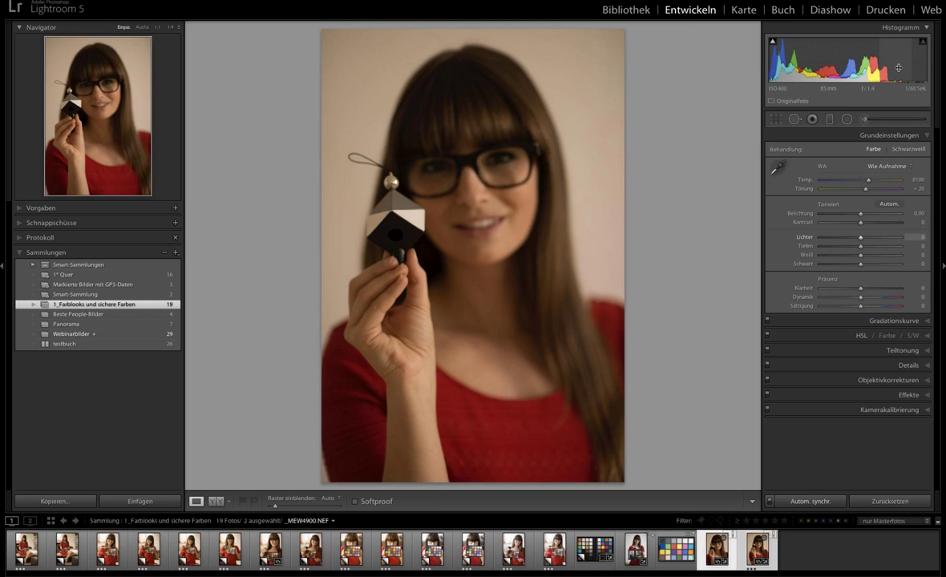
Settle Whites at +4, using the Alt highlight-clipping preview to avoid clipping.
left_click_drag(914, 67, 926, 65)
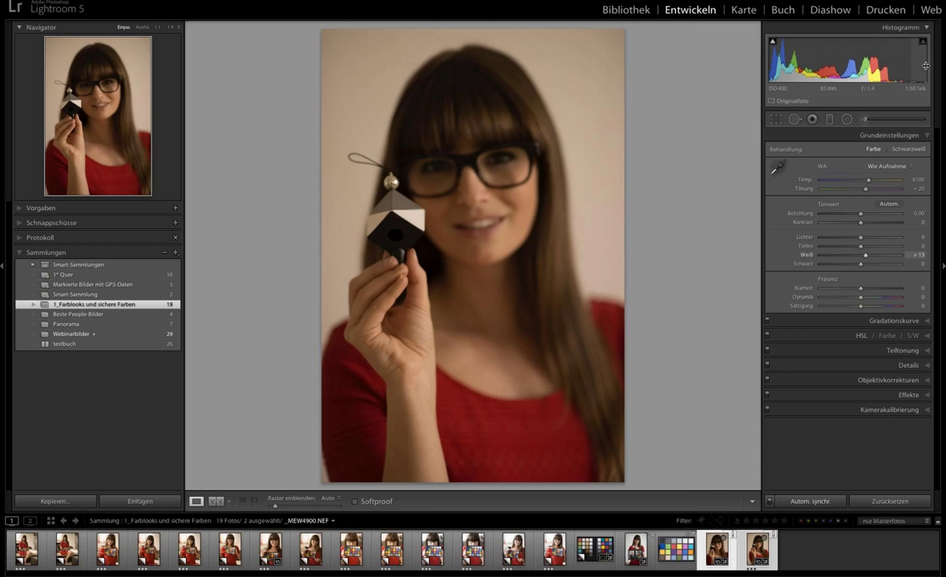
mouse_move(926, 66)
left_mouse_down()
mouse_move(944, 67)
mouse_move(877, 74)
left_mouse_up()
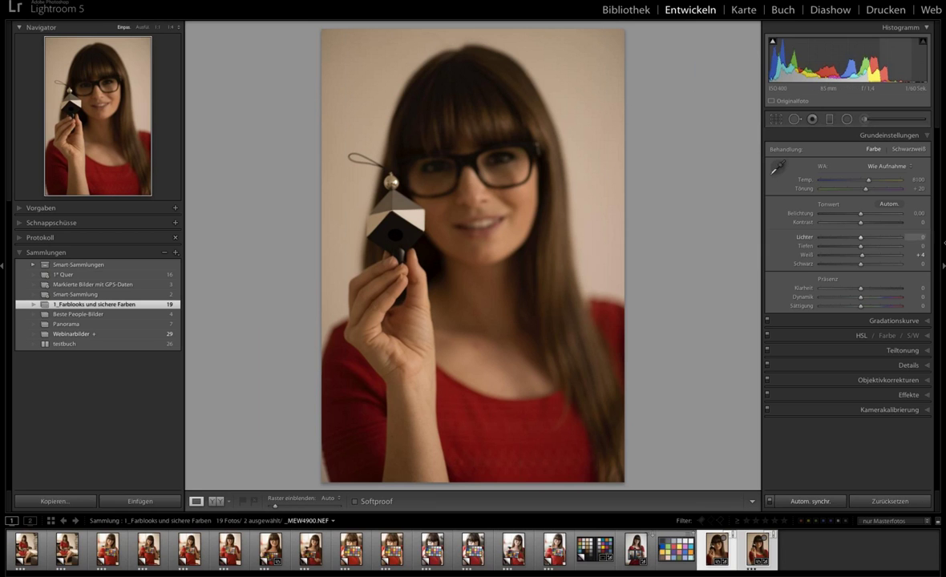
left_click_drag(860, 256, 863, 259)
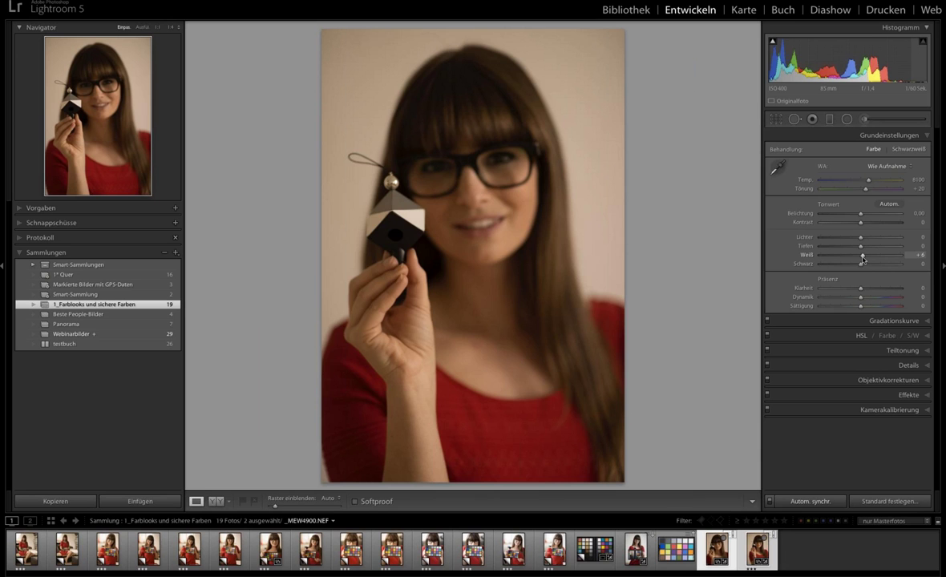
left_click_drag(862, 259, 862, 259)
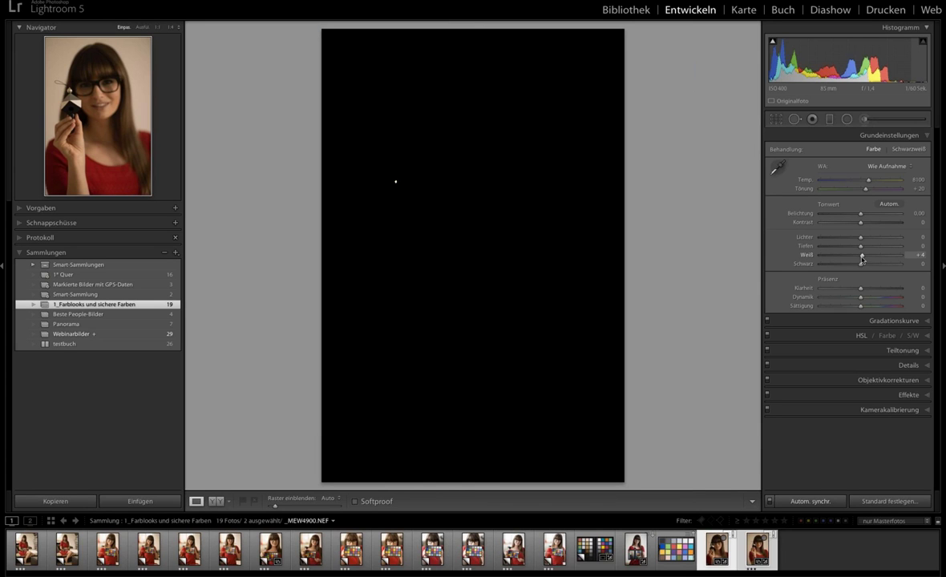
mouse_move(862, 259)
left_mouse_down()
mouse_move(854, 259)
mouse_move(863, 257)
left_mouse_up()
left_click_drag(863, 256, 863, 256)
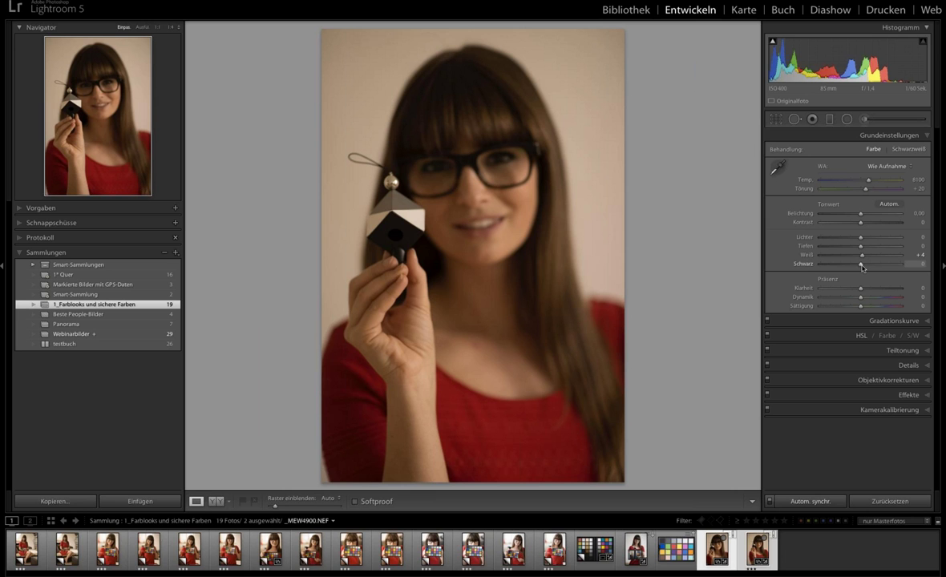
Pull Blacks down to −5 while holding Alt to watch for shadow clipping.
key("alt")
left_click_drag(862, 266, 853, 271)
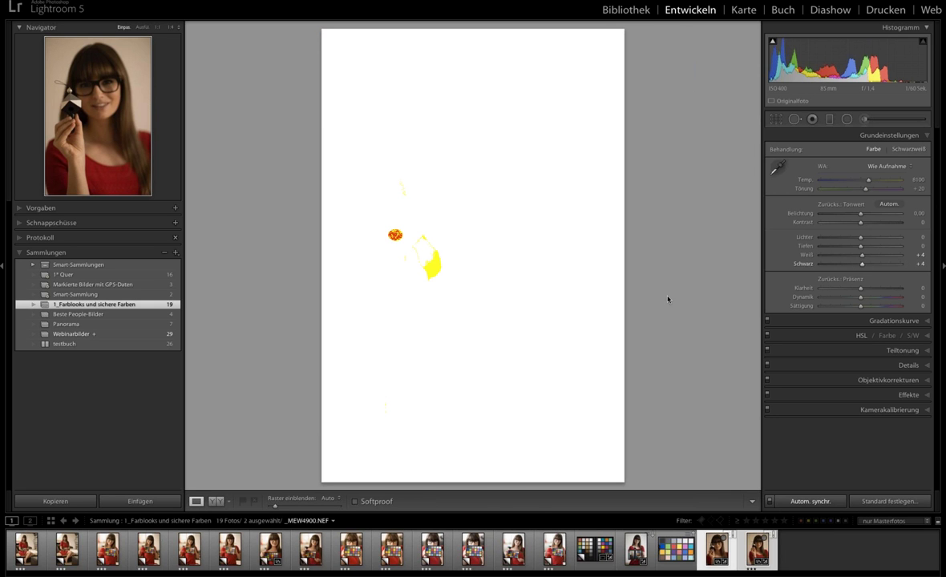
key("alt")
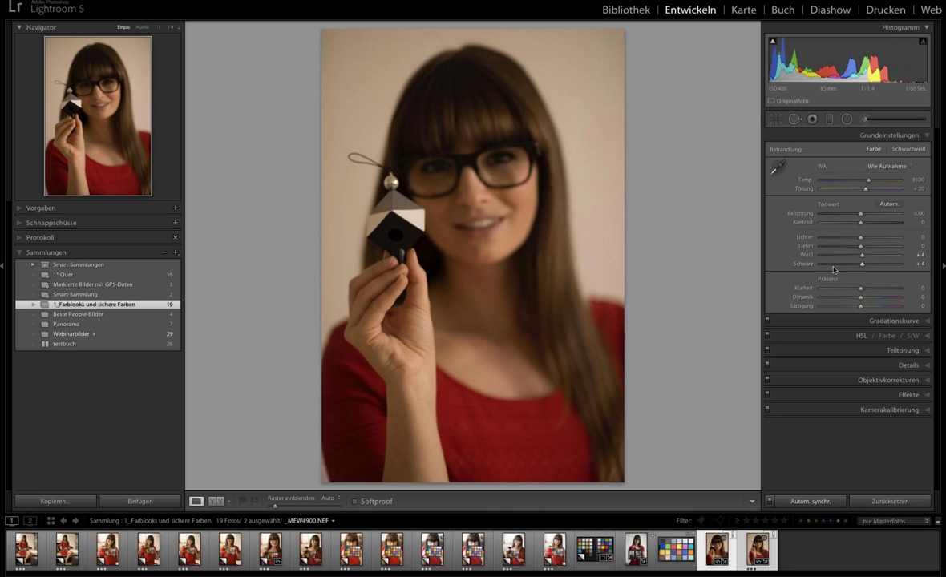
key("alt")
left_click_drag(862, 267, 862, 268)
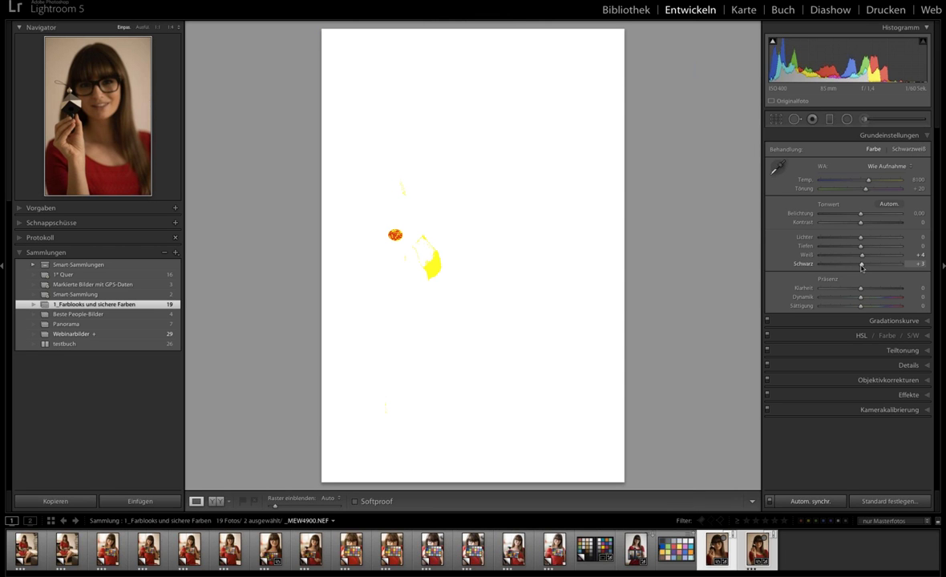
left_click_drag(862, 268, 858, 268)
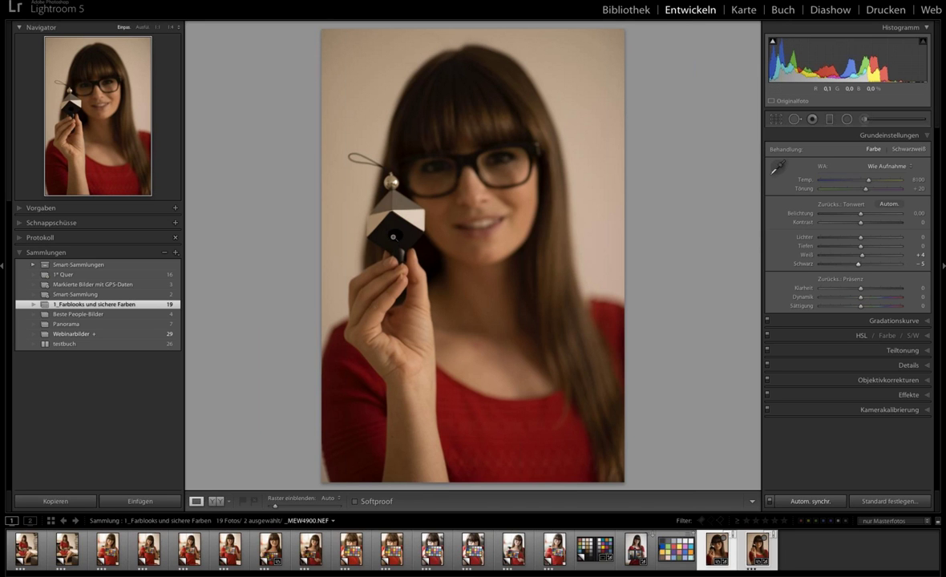
key("alt")
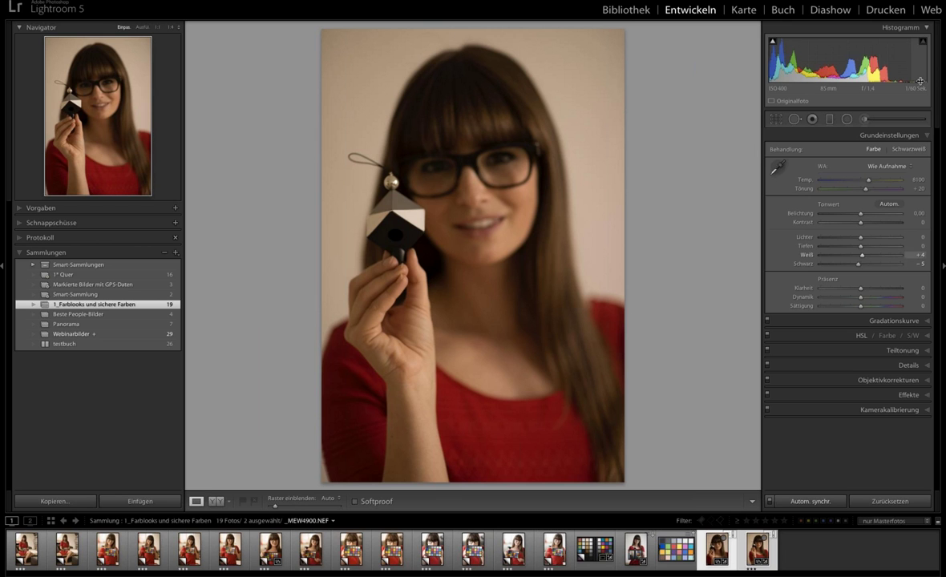
Drag the Belichtung slider to +1.00 to brighten _MEW4900.NEF.
left_click_drag(860, 214, 863, 215)
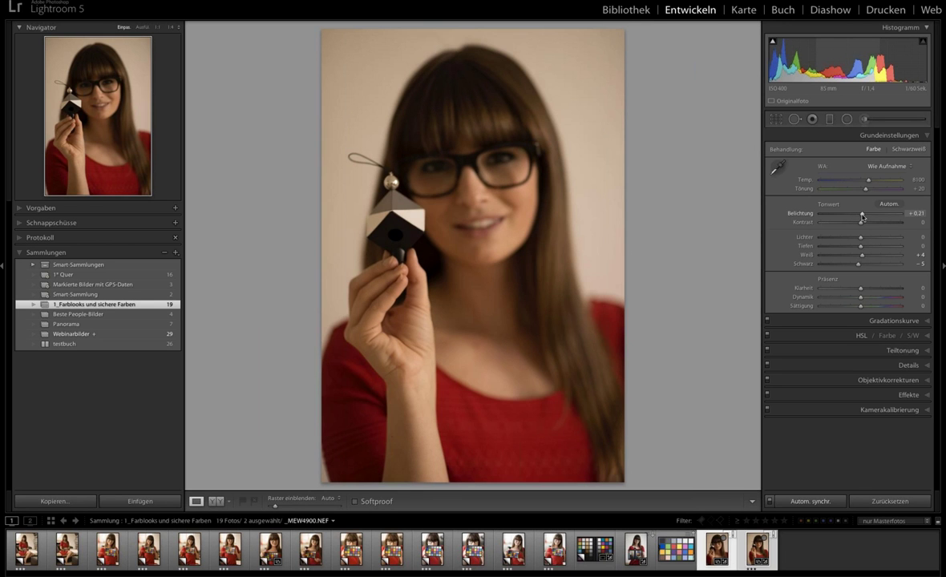
left_click_drag(863, 216, 872, 218)
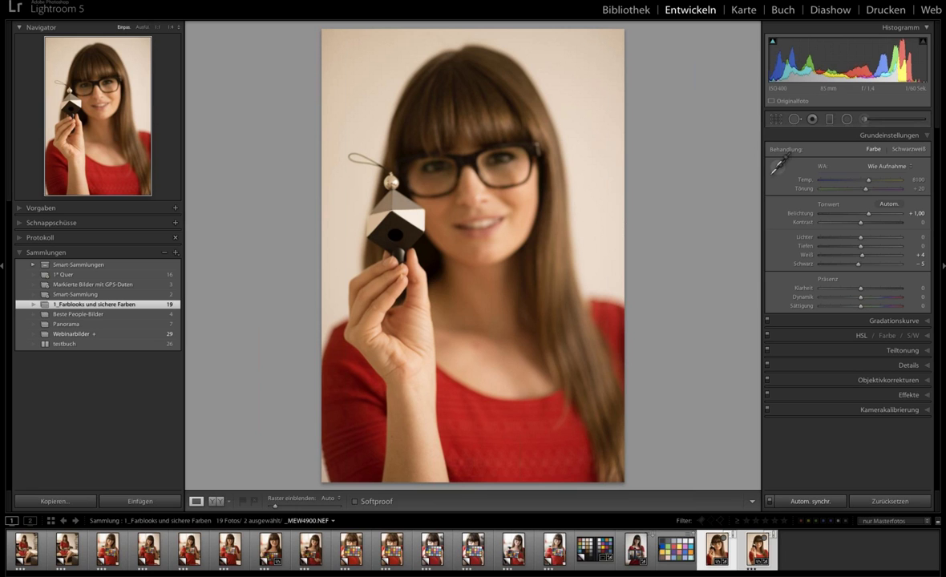
Sample white balance from the neutral pendant for Temp 5350, Tint +6.
left_click(778, 166)
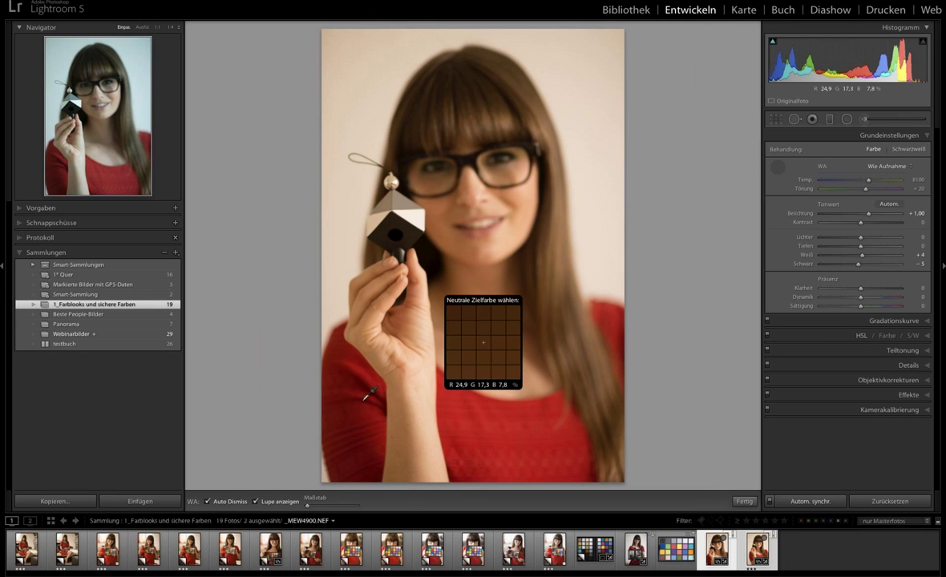
mouse_move(313, 507)
left_mouse_down()
mouse_move(340, 507)
mouse_move(313, 506)
left_mouse_up()
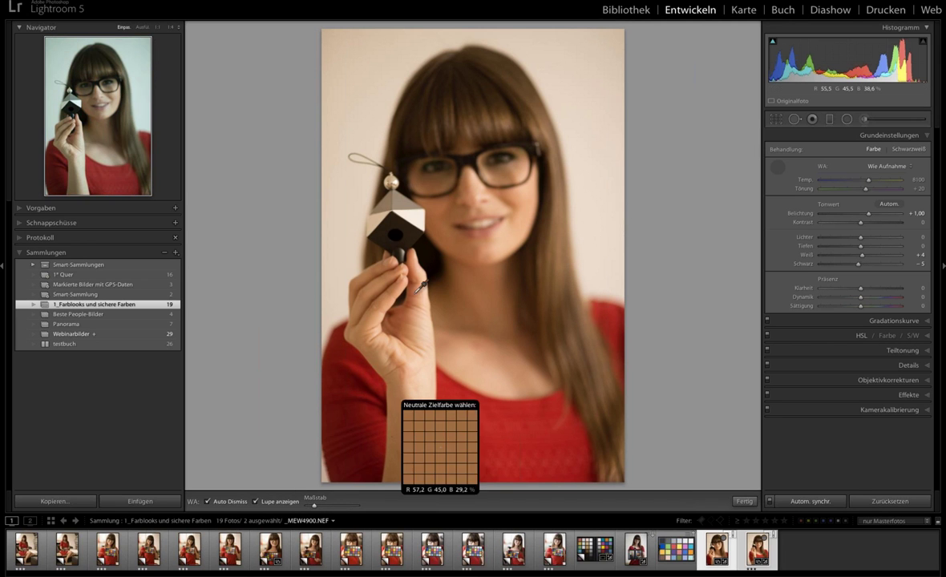
left_click(401, 203)
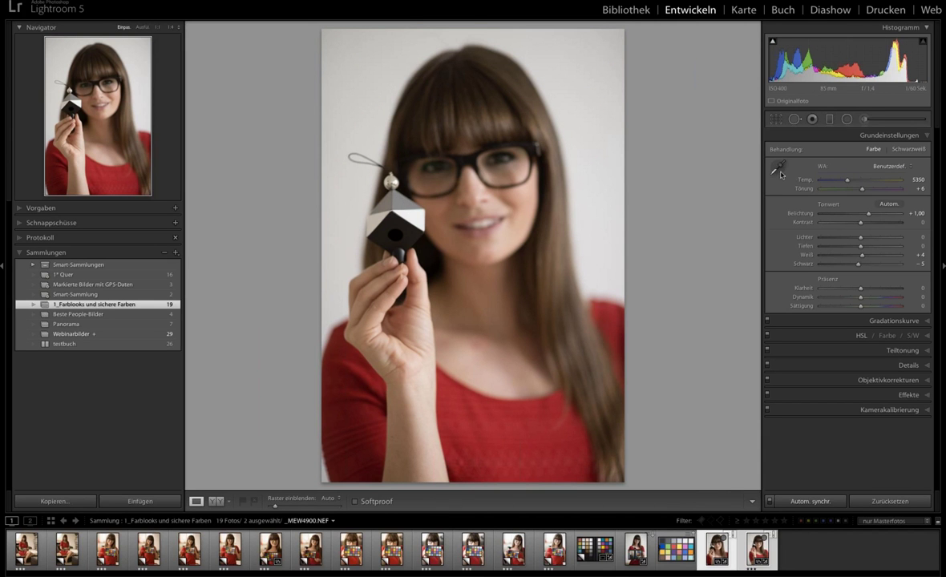
Resample white balance from the grey cube face (5350, tint +5) and raise Exposure to +1.18.
key("w")
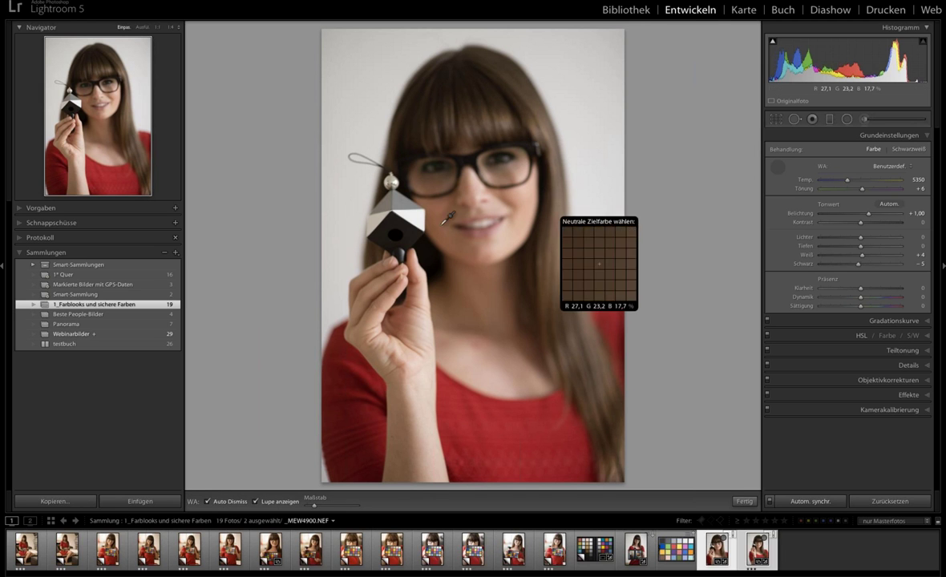
left_click(393, 210)
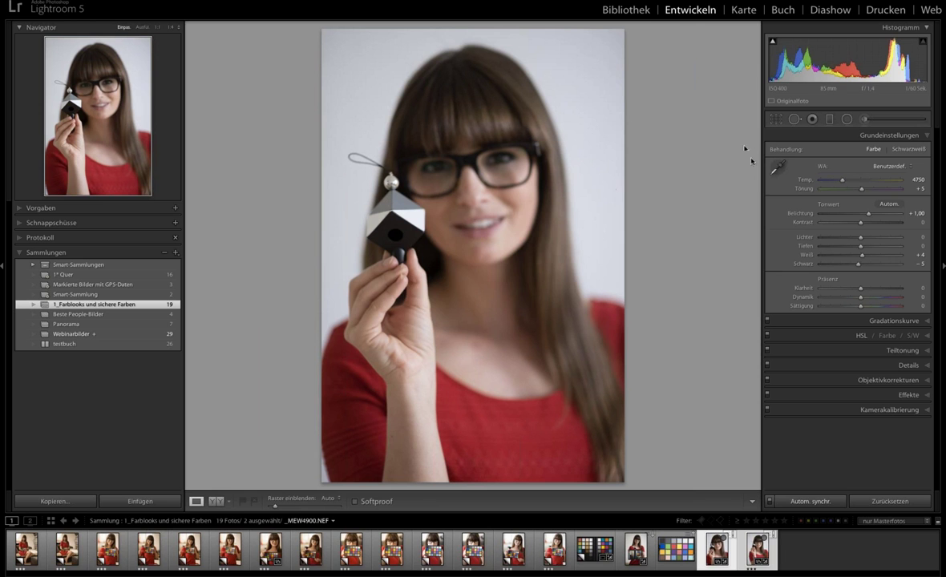
key("w")
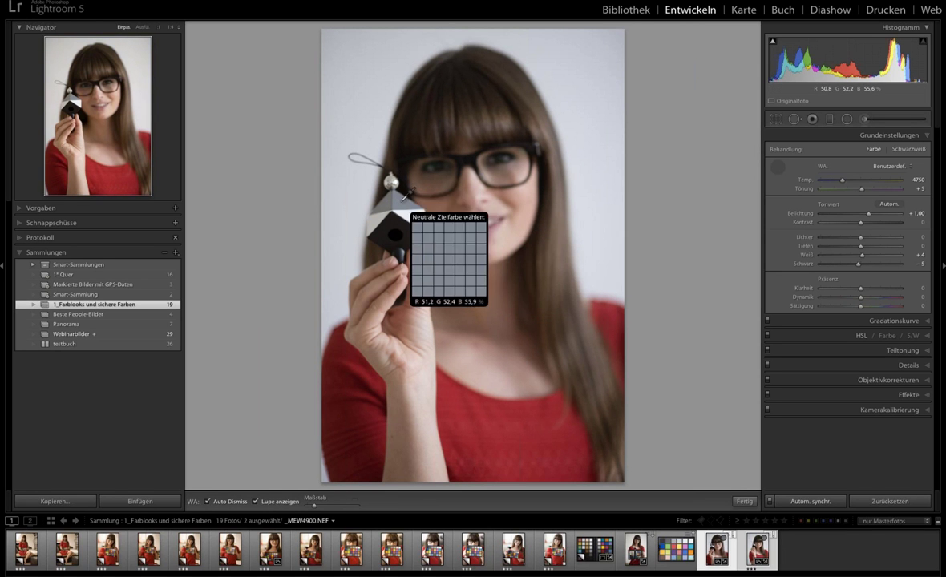
left_click(404, 198)
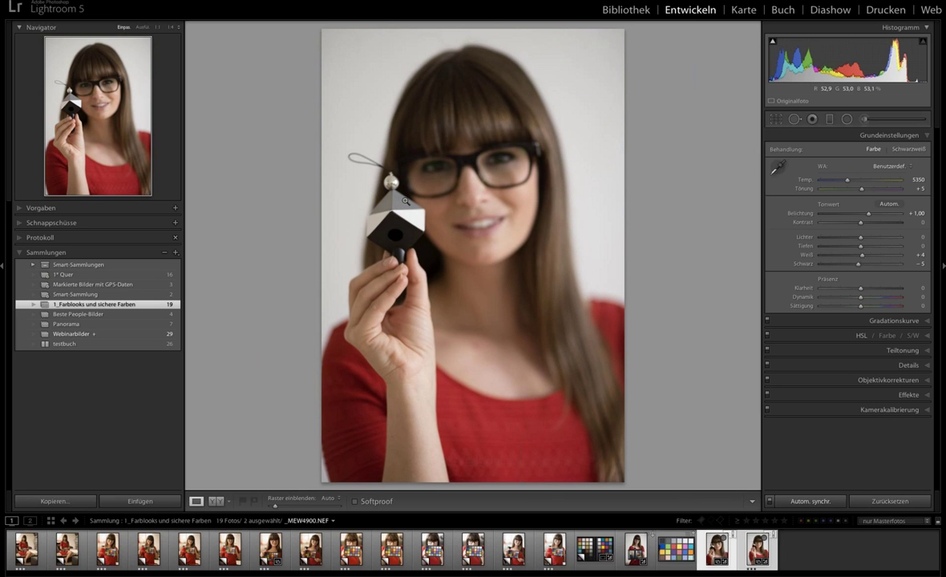
left_click_drag(868, 214, 872, 217)
Nudge Exposure to +1.20, switch to Before/After view, and expand the Protokoll history panel.
left_click_drag(871, 217, 873, 216)
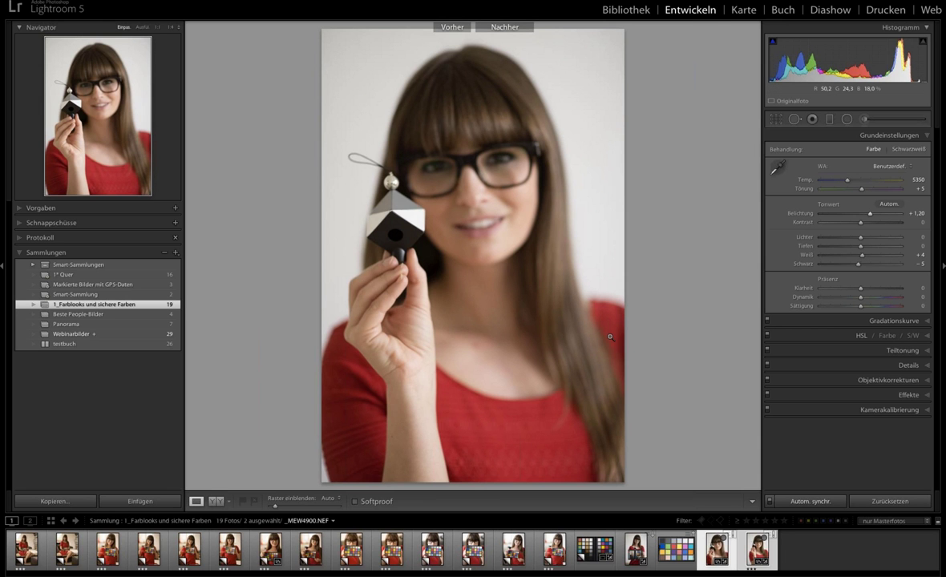
key("y")
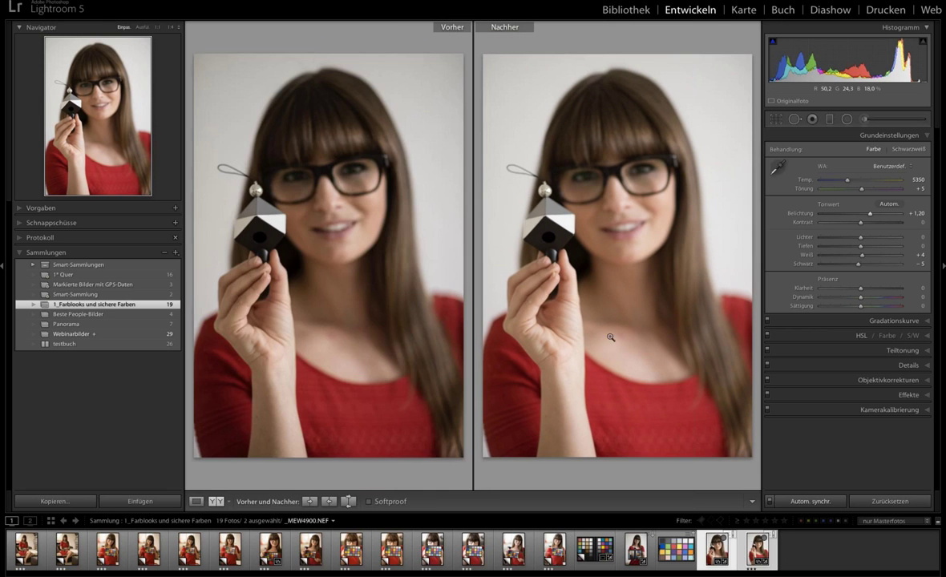
left_click(36, 237)
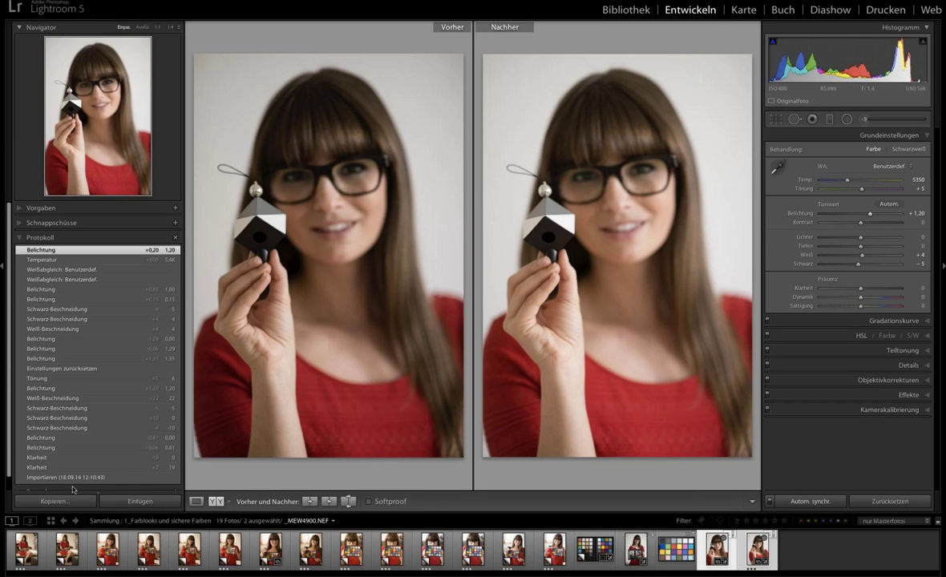
right_click(95, 477)
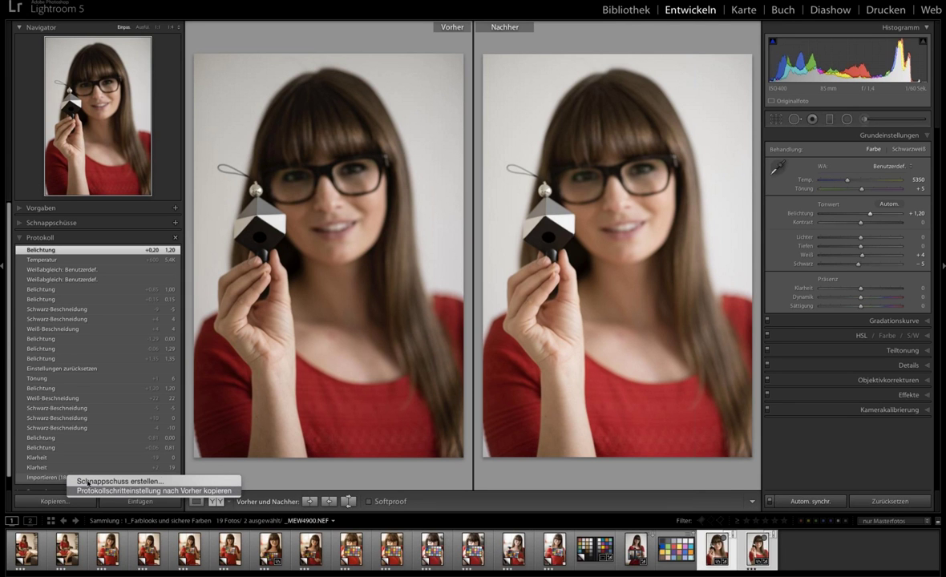
left_click(64, 369)
Copy the 'Einstellungen zurücksetzen' history step to Before, then select only _MEW4900 in the filmstrip.
right_click(69, 367)
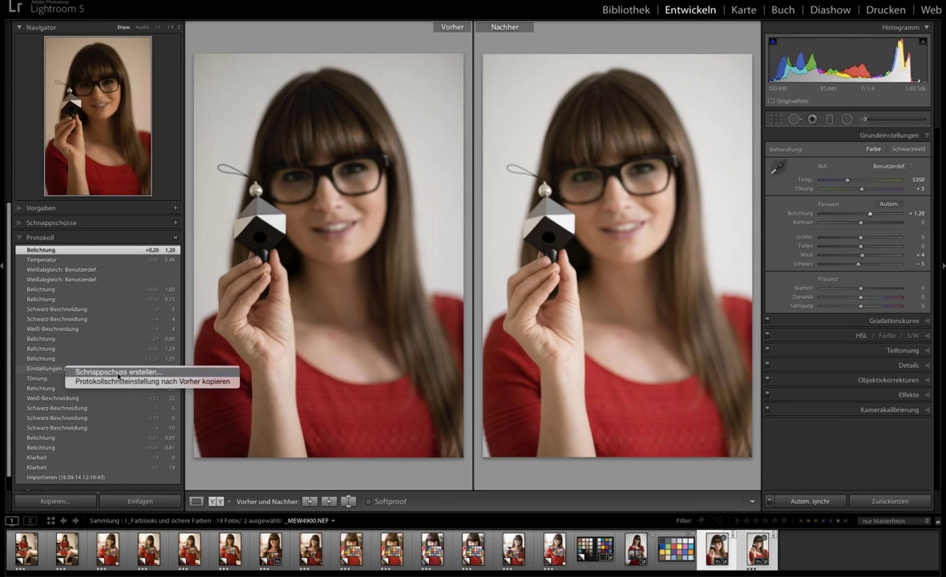
left_click(121, 374)
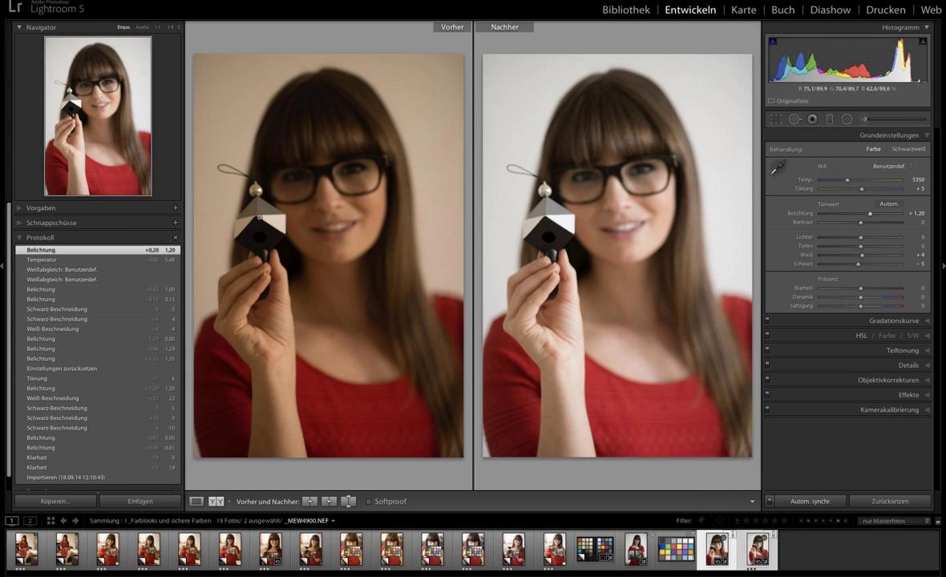
right_click(56, 310)
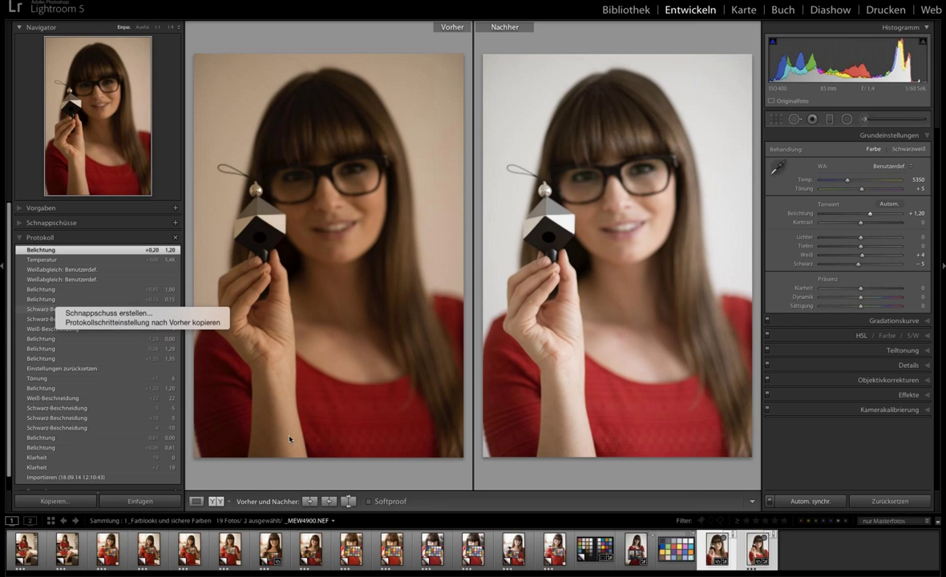
left_click(329, 469)
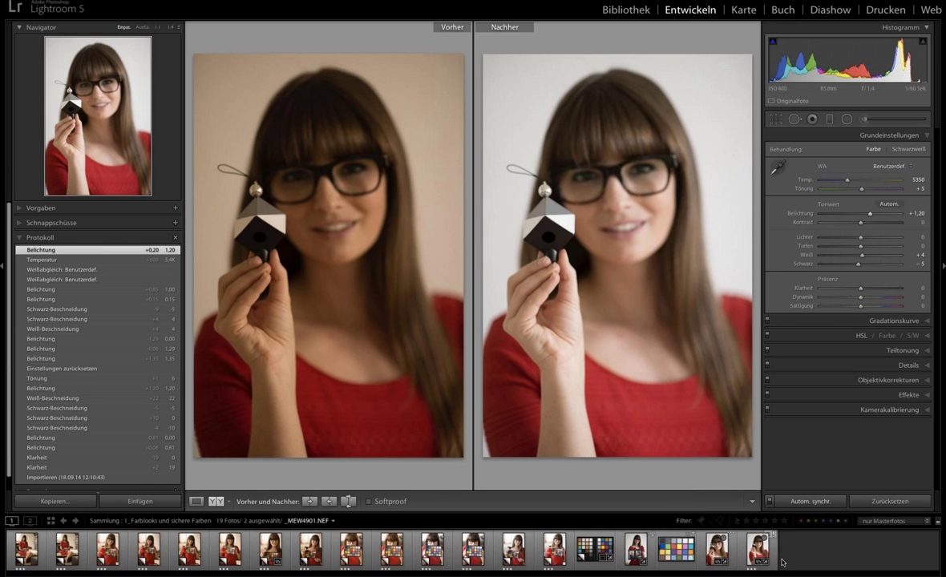
left_click(717, 550)
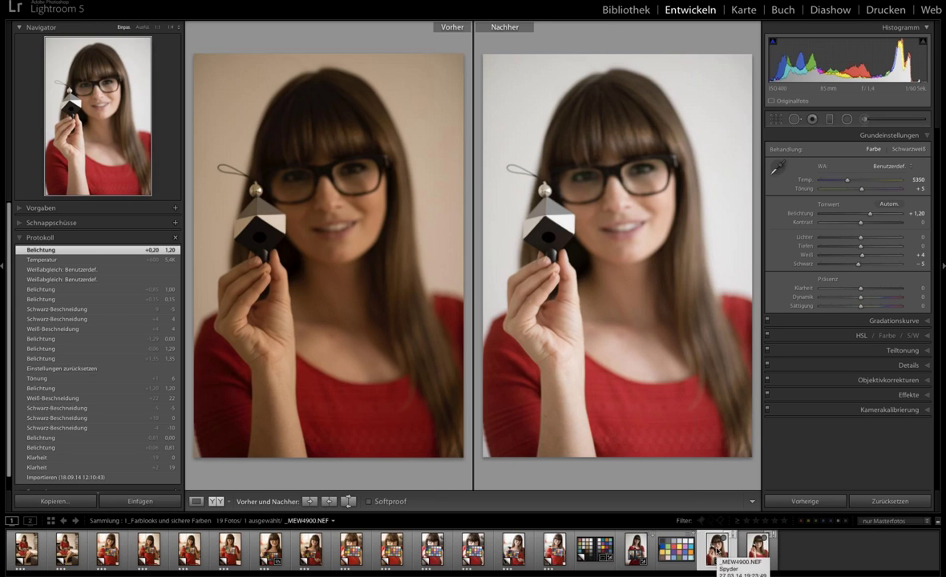
Return to a single large view and jump to the portrait's source folder Spyder in the Library.
key("y")
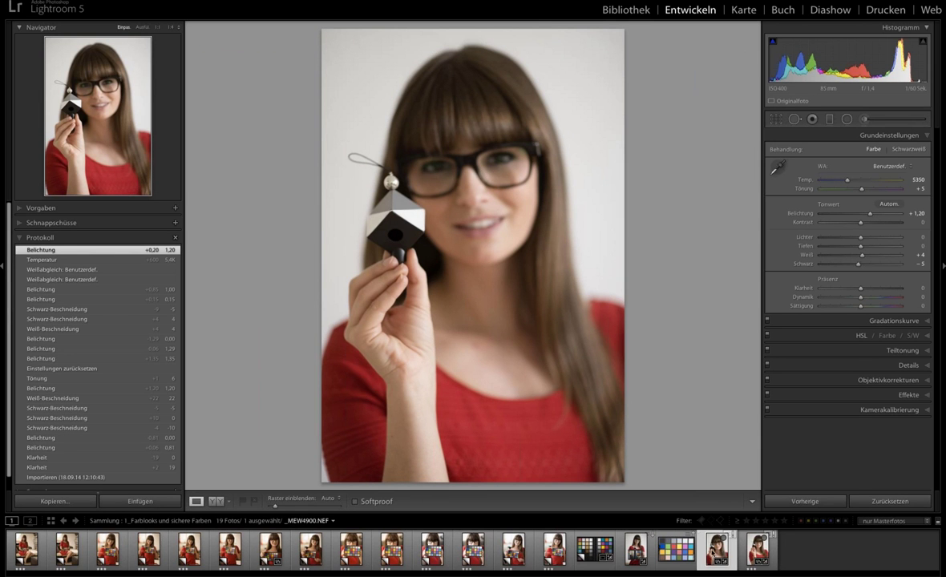
right_click(718, 550)
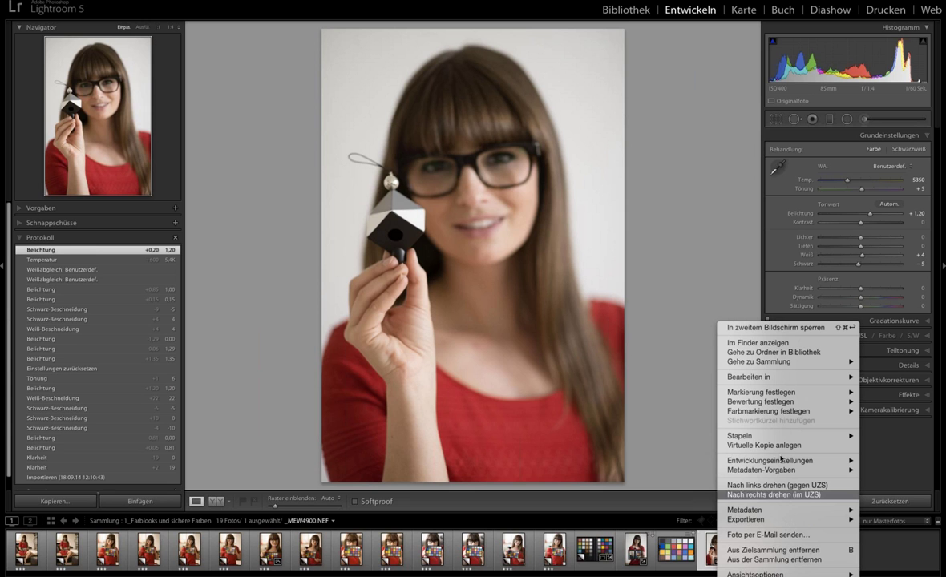
left_click(754, 353)
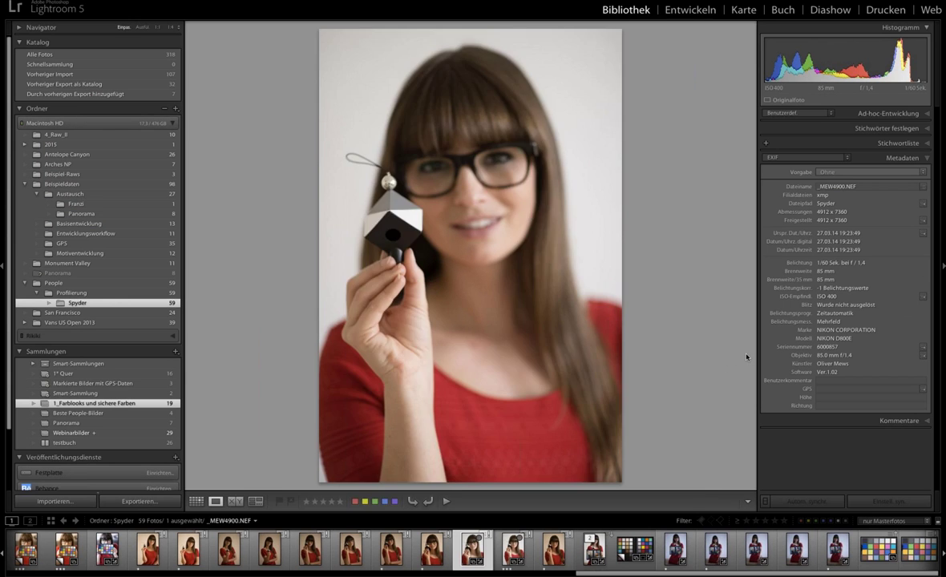
Select portraits _MEW4894 through _MEW4900 in Grid view and switch back to Develop.
key("g")
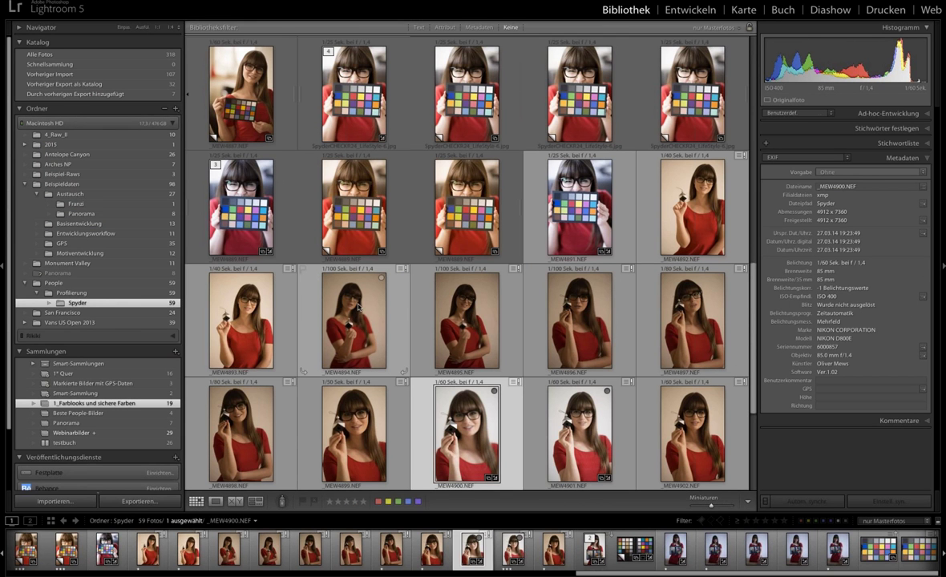
left_click(359, 307, "shift")
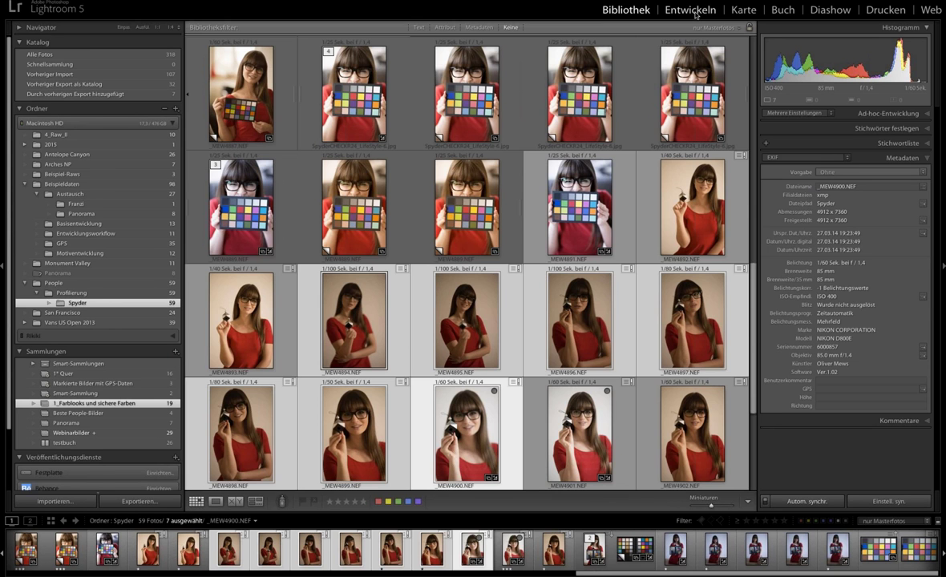
left_click(695, 14)
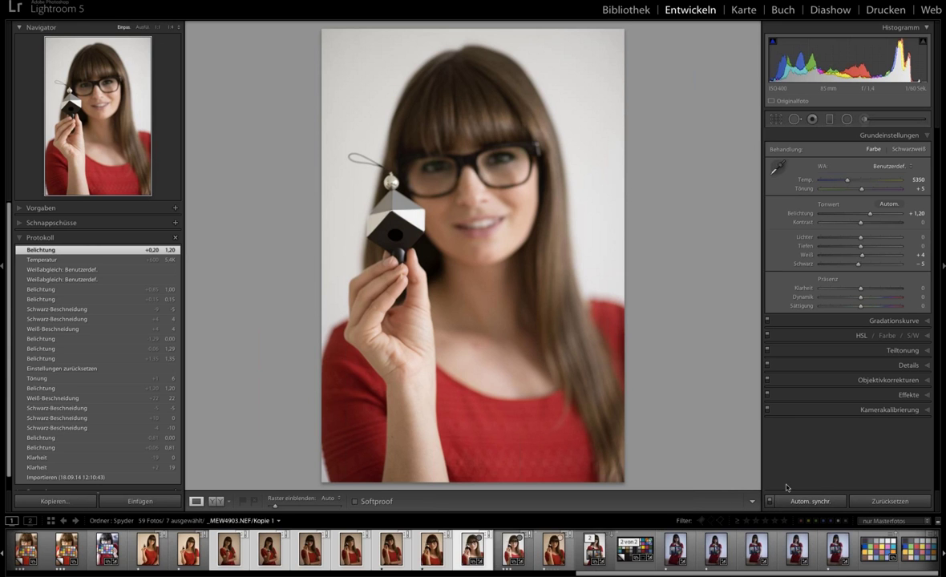
Turn off auto-sync, then sync only White Balance, Basic Tone and Process Version to the selected portraits.
left_click(769, 501)
left_click(820, 503)
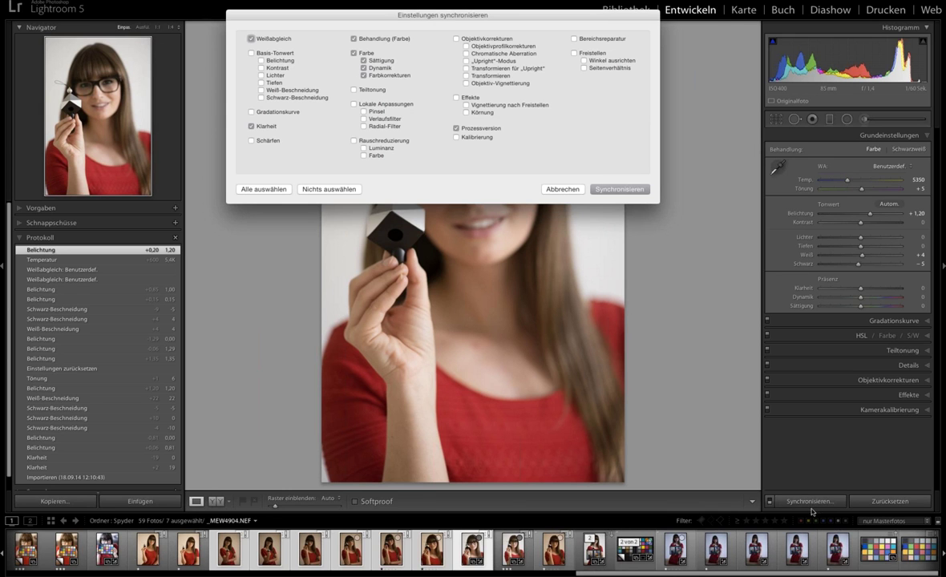
left_click(259, 190)
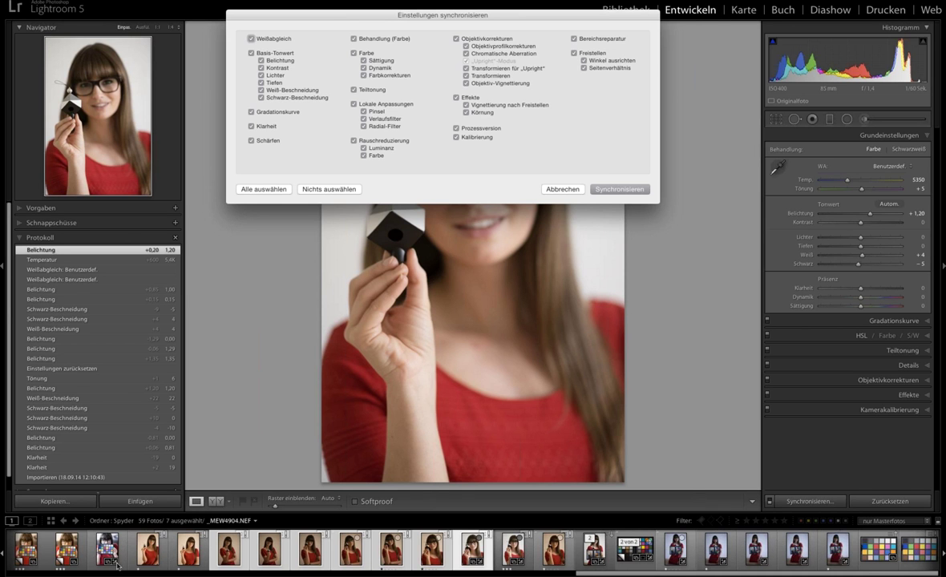
key("alt")
key("alt")
left_click(330, 189)
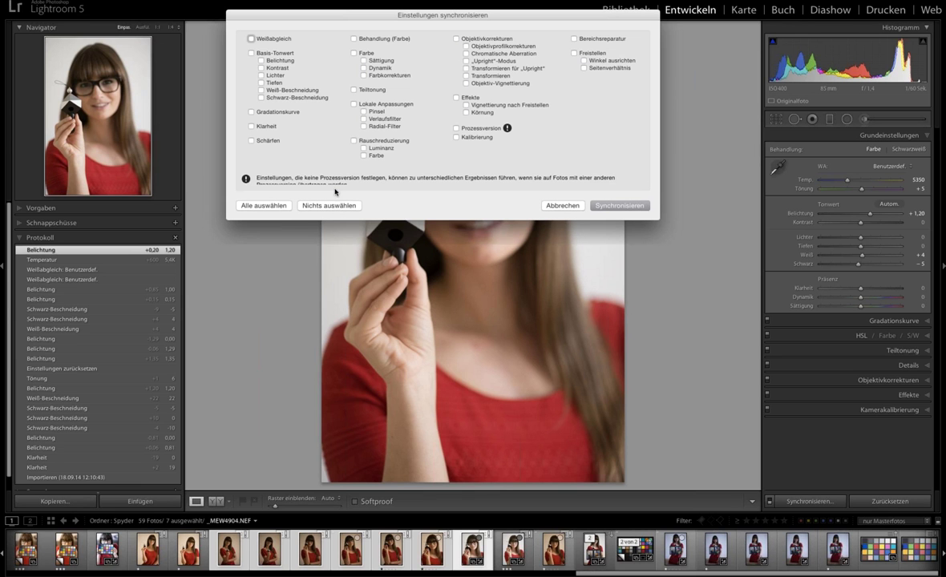
left_click(252, 39)
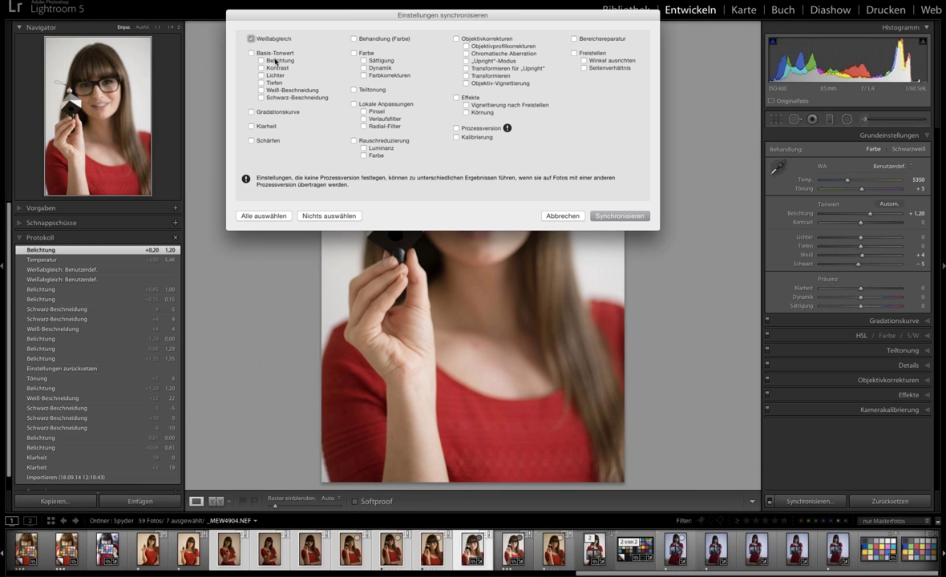
left_click(251, 53)
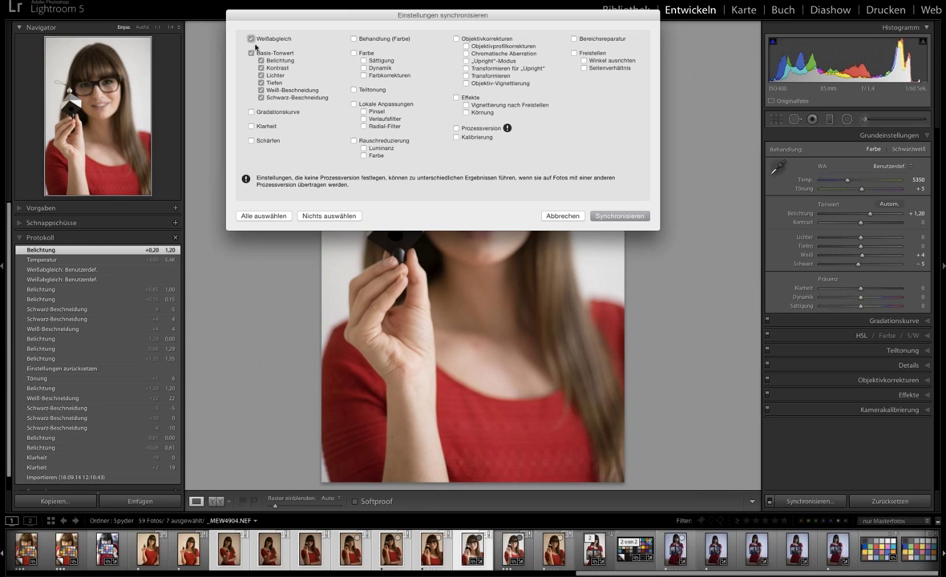
left_click(456, 128)
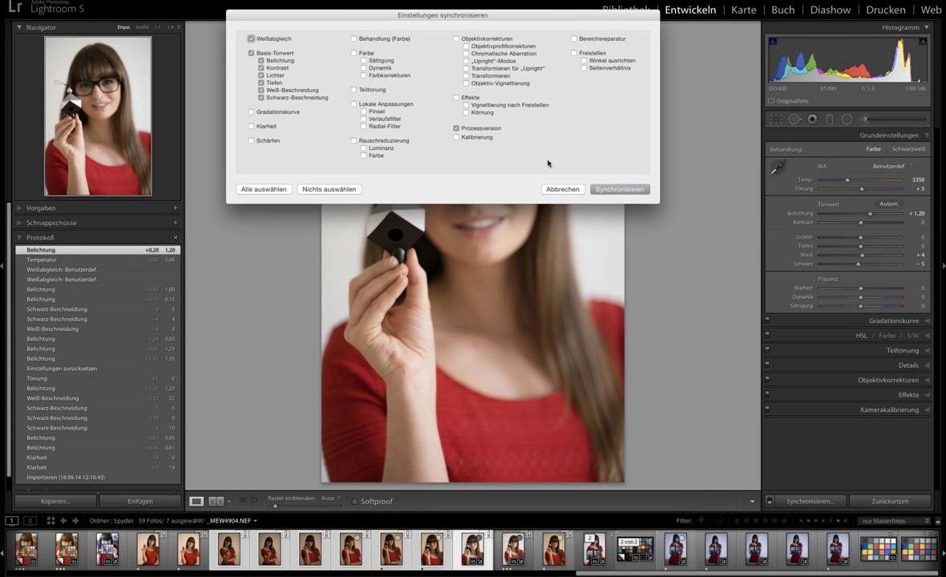
left_click(618, 189)
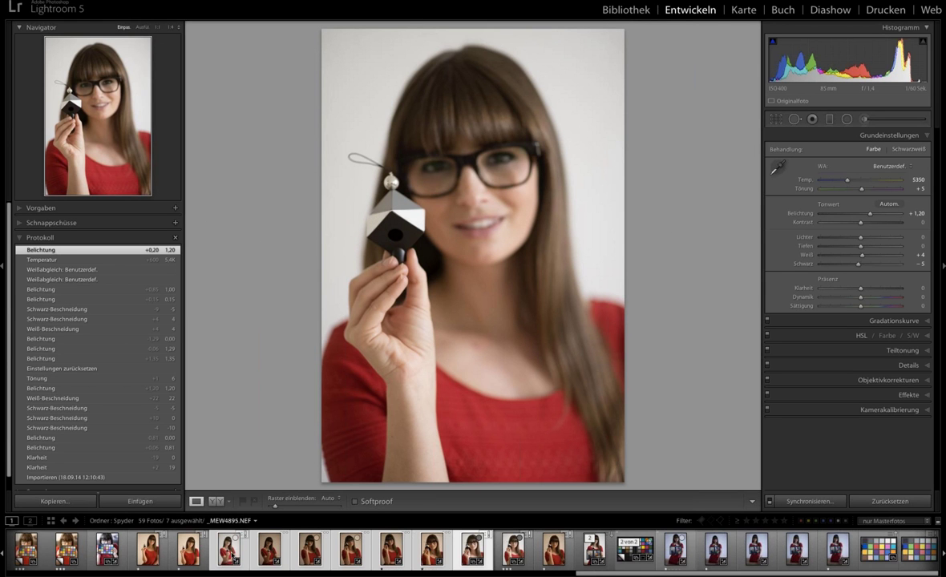
Review synced portraits including _MEW4903, then open the colour-chart copy _MEW4889 Kopie 2.
left_click(229, 554)
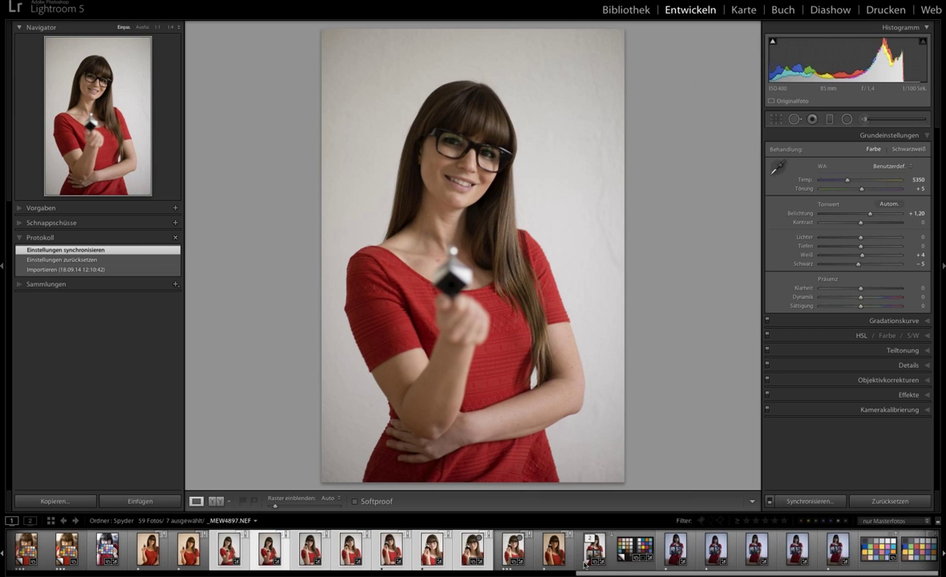
left_click(589, 560)
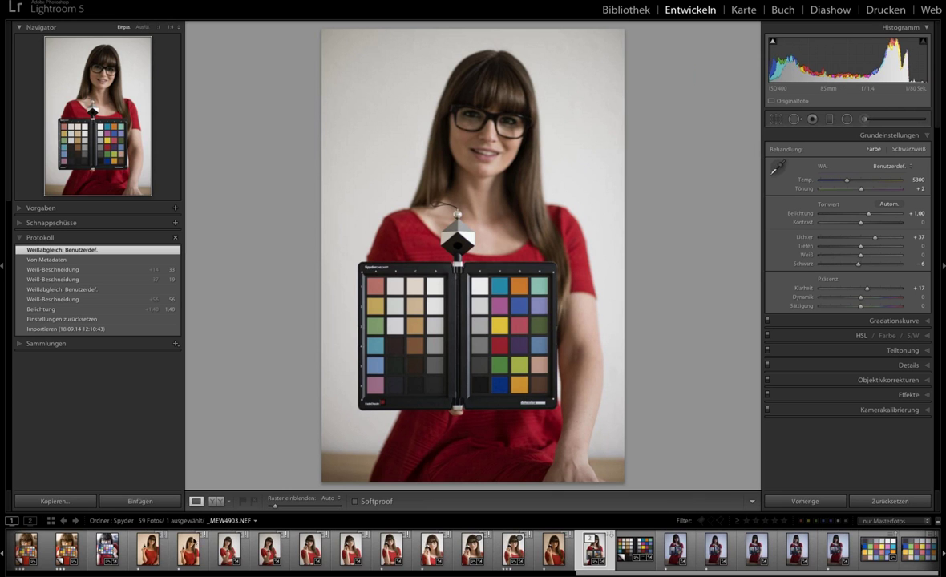
left_click(68, 552)
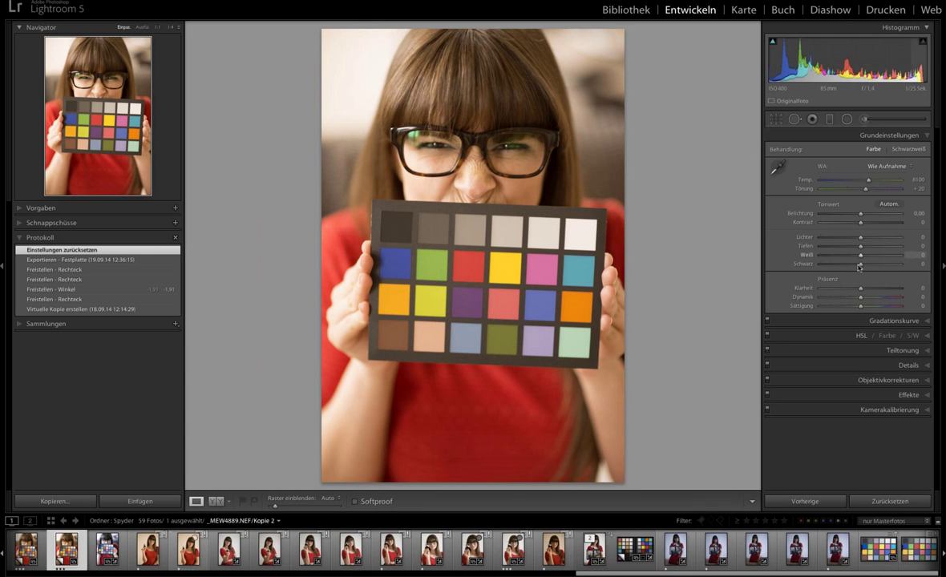
Check Whites clipping and set white balance from the light grey chart patch.
key("alt")
left_click_drag(862, 258, 886, 257)
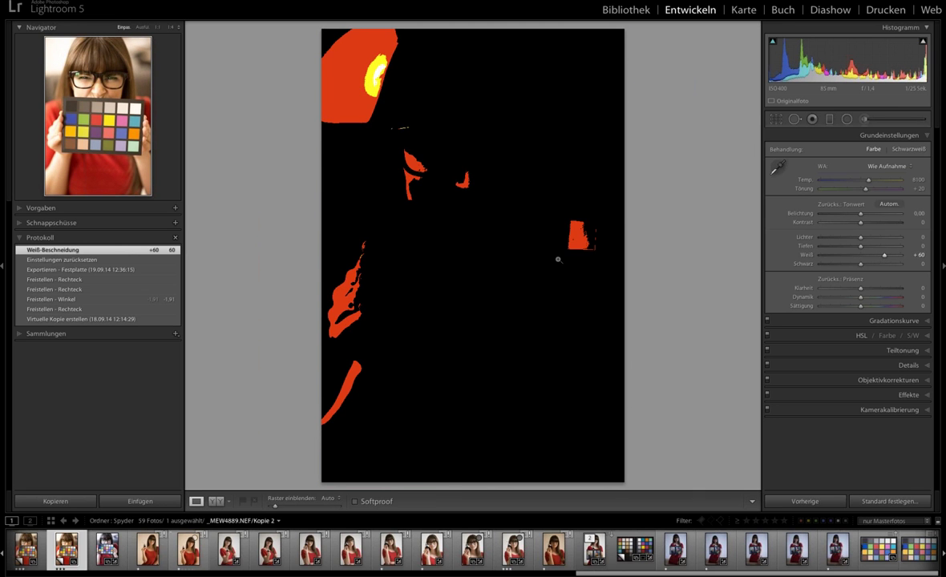
key("alt")
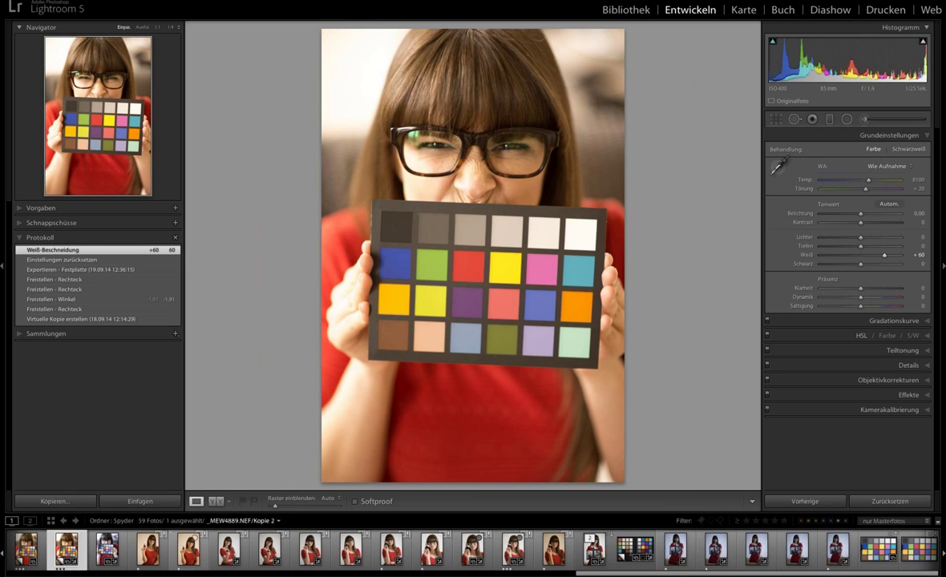
key("w")
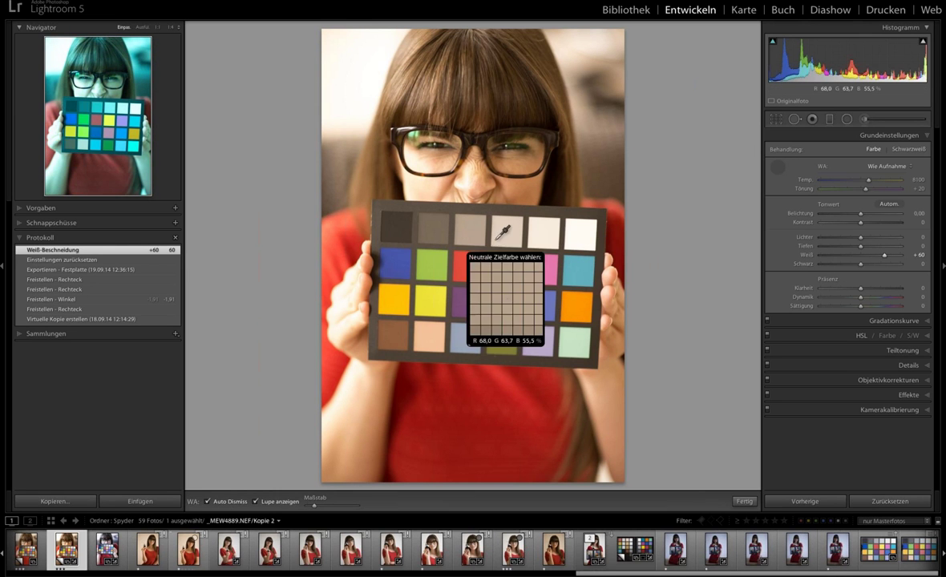
left_click(509, 234)
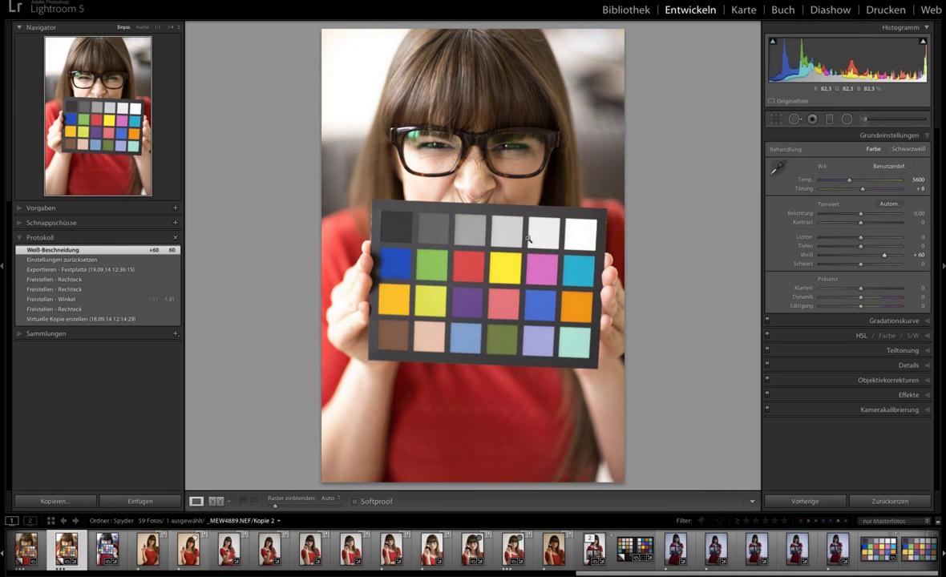
left_click(885, 256, "alt")
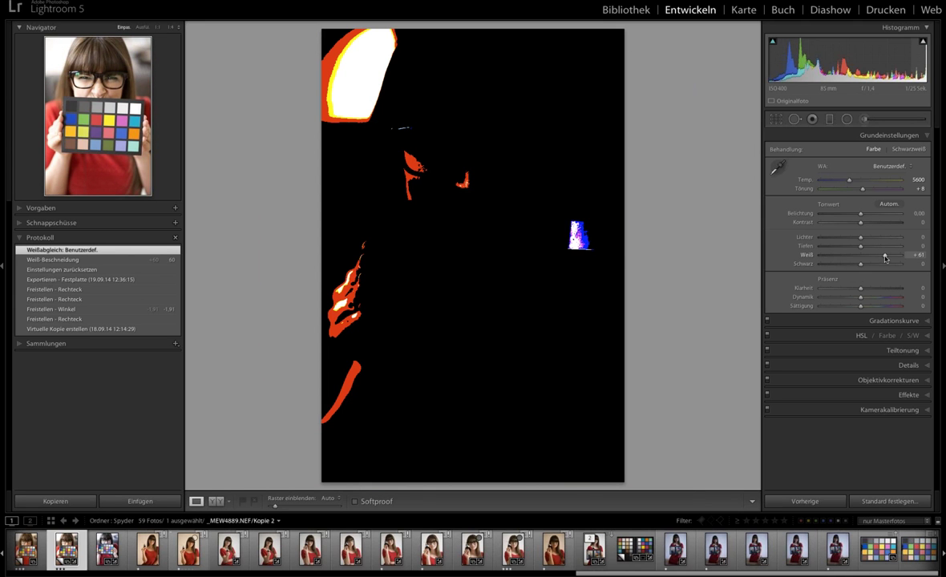
left_click_drag(607, 209, 607, 208)
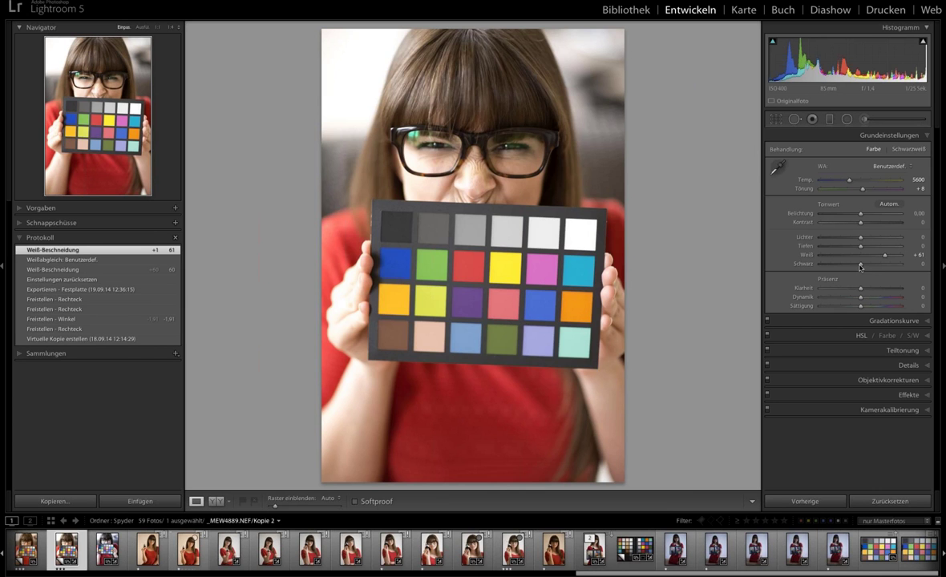
Check Blacks clipping, reset Whites and Blacks to 0, then raise Whites to +16.
left_click_drag(860, 264, 846, 270)
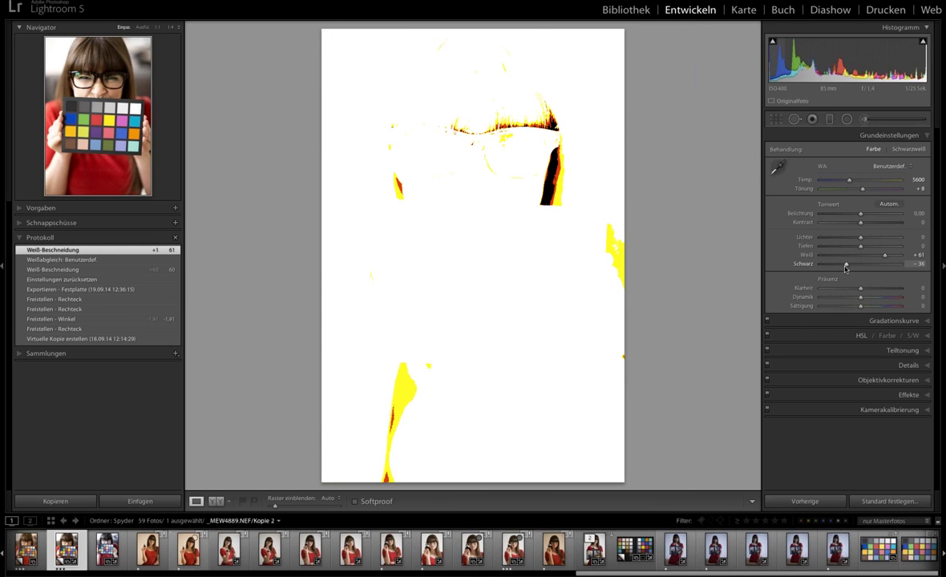
left_click_drag(846, 269, 856, 269)
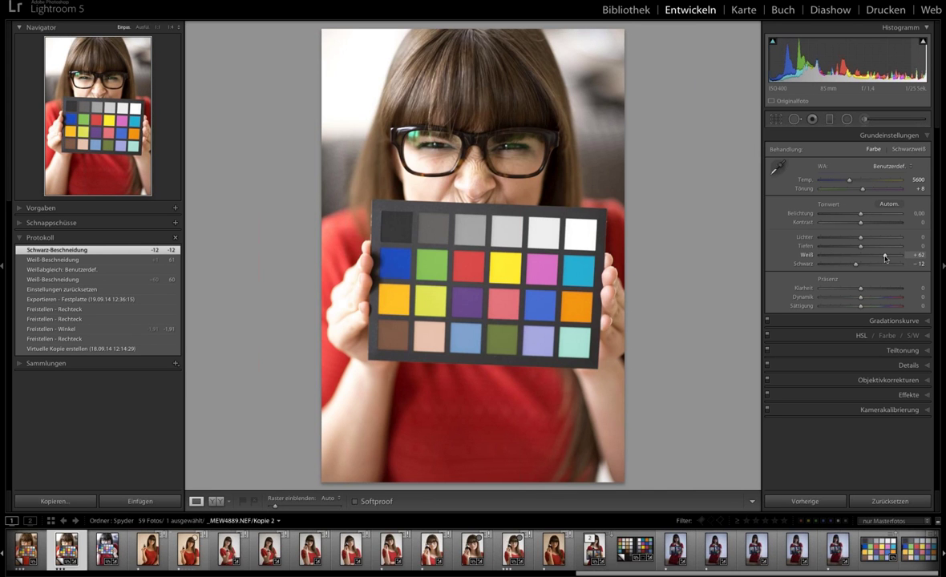
double_click(885, 257)
left_click(857, 264)
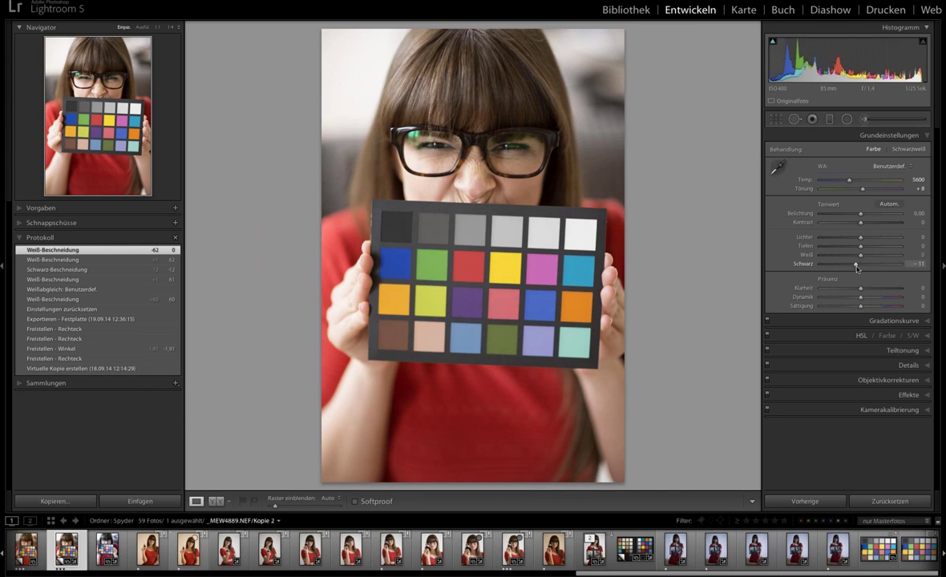
double_click(856, 265)
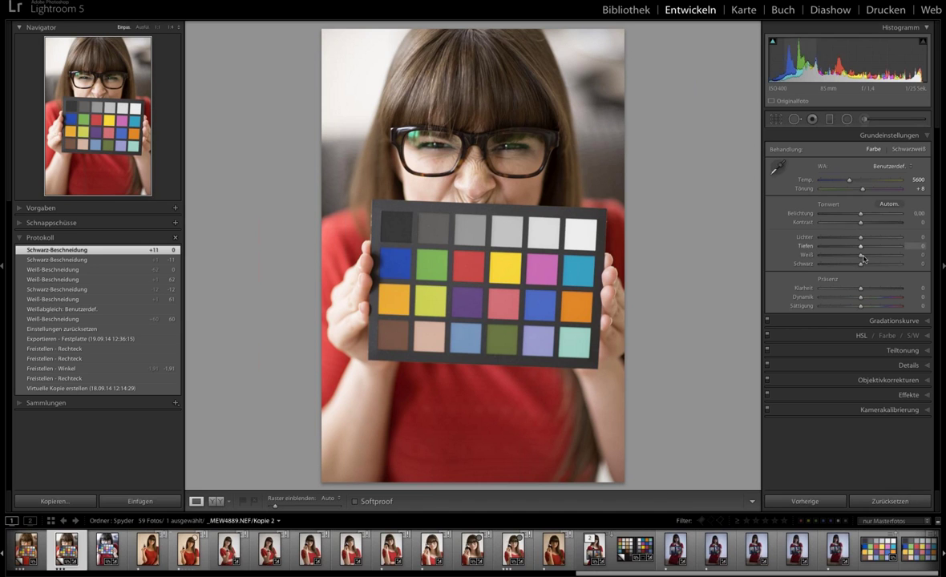
key("shift")
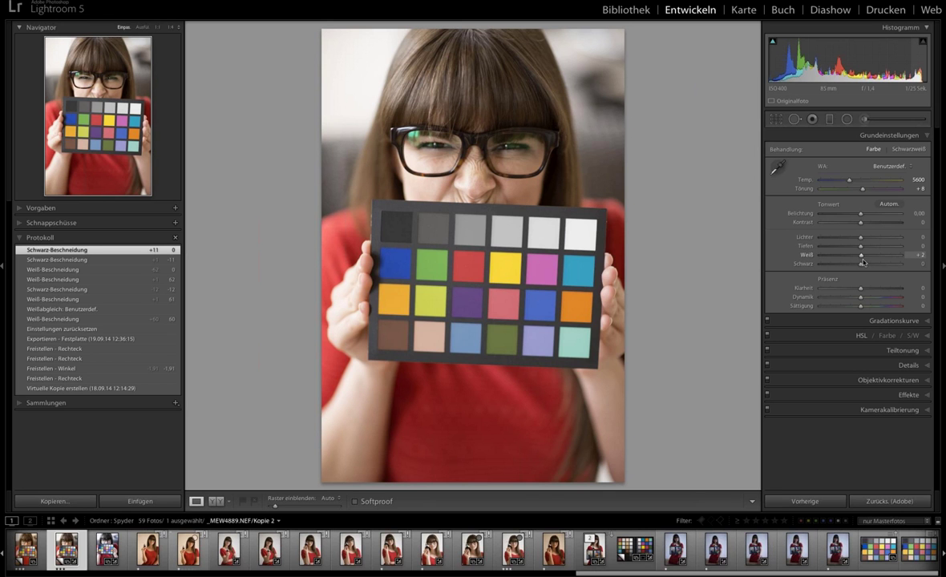
key("Up")
key("Up")
key("Up")
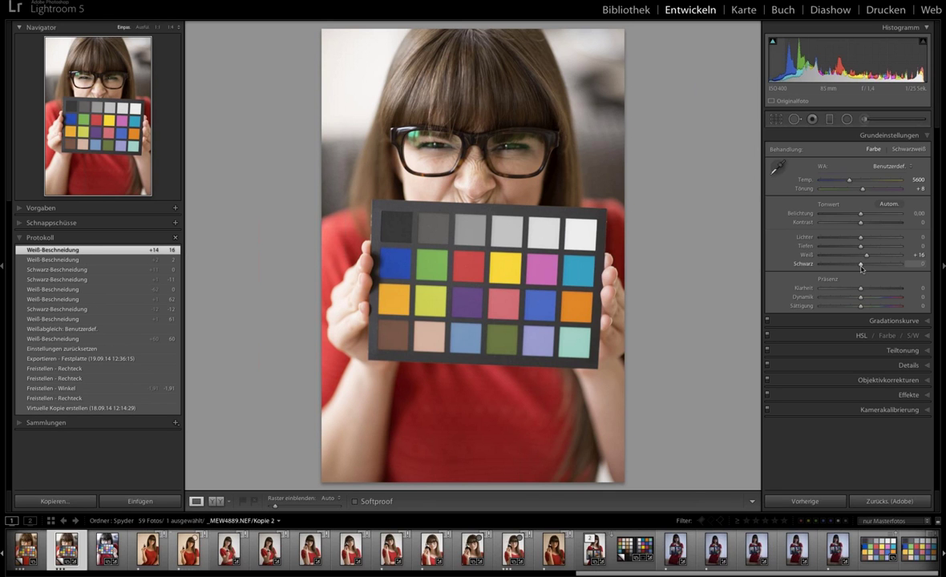
Set Blacks to -16 and Exposure to +0.15, then select the SpyderCHECKR24 chart image.
left_click_drag(862, 268, 808, 262)
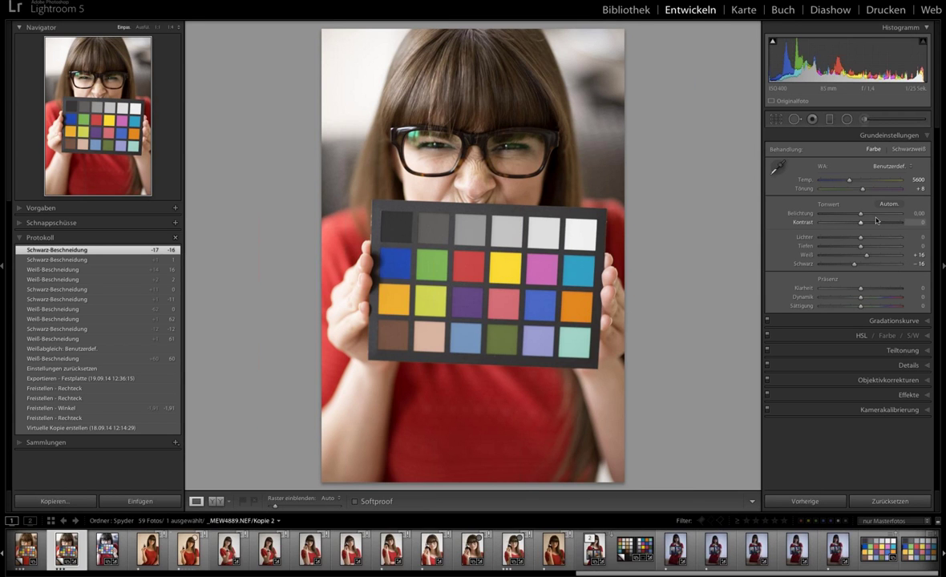
left_click_drag(862, 214, 862, 215)
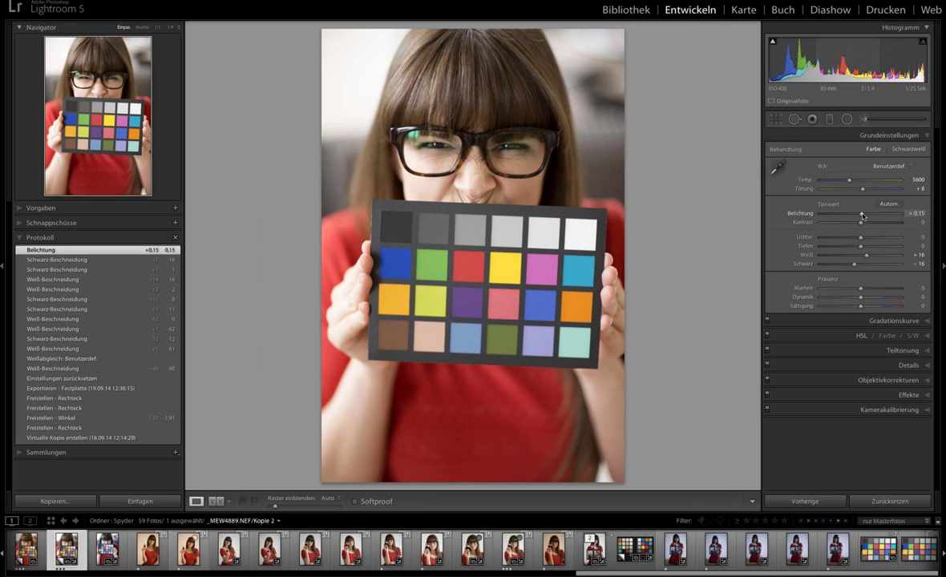
left_click(876, 552)
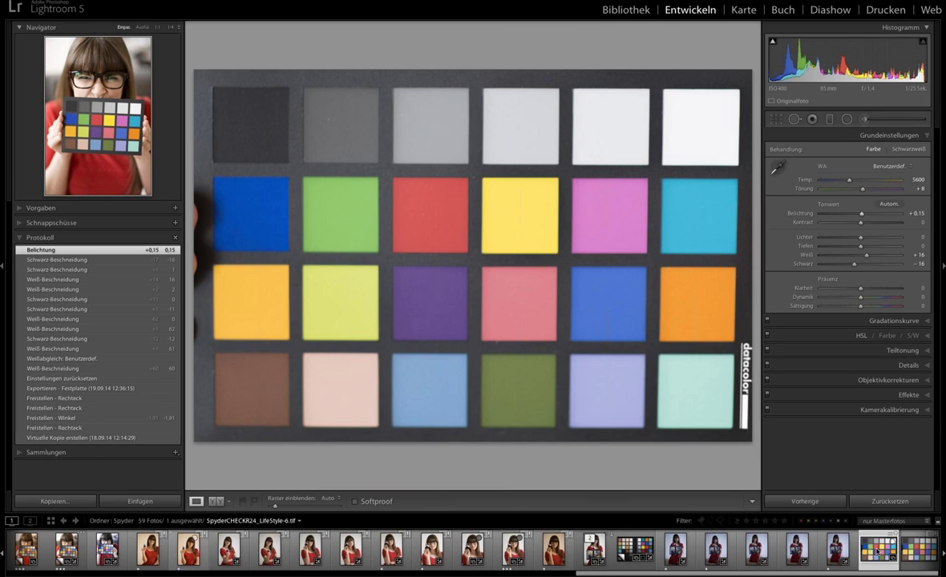
Open the two-page chart copy, inspect its crop at close zoom around the corners, then fit to window.
left_click(917, 551)
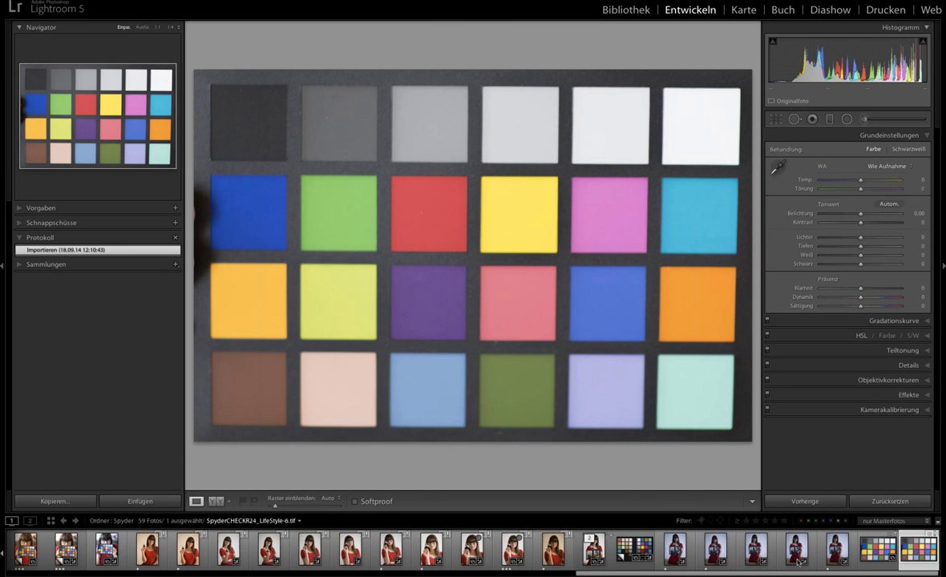
left_click(624, 553)
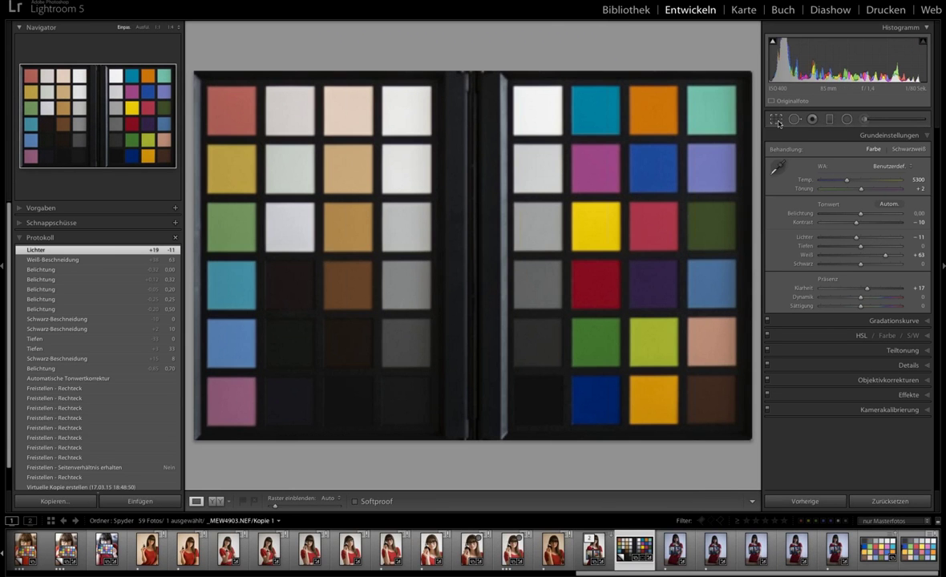
left_click(777, 121)
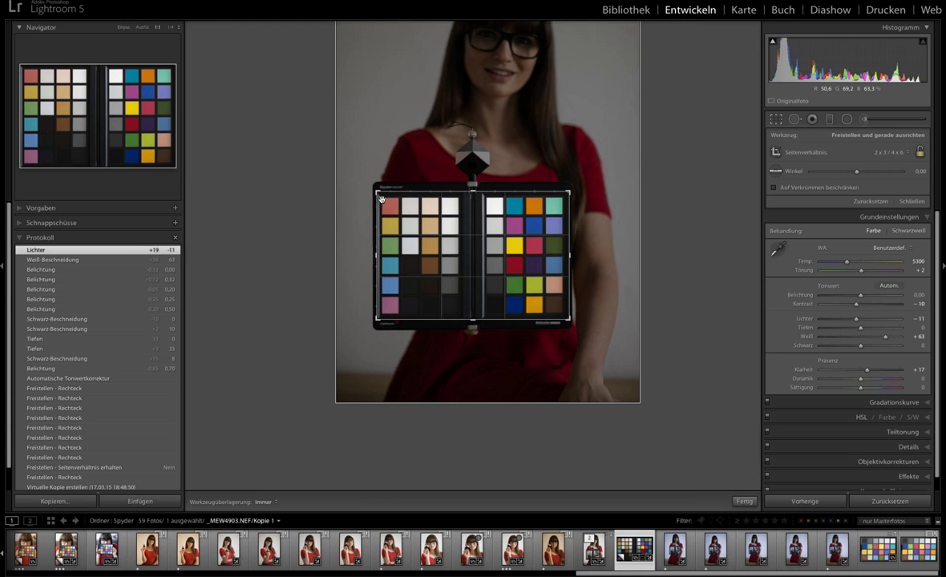
key("z")
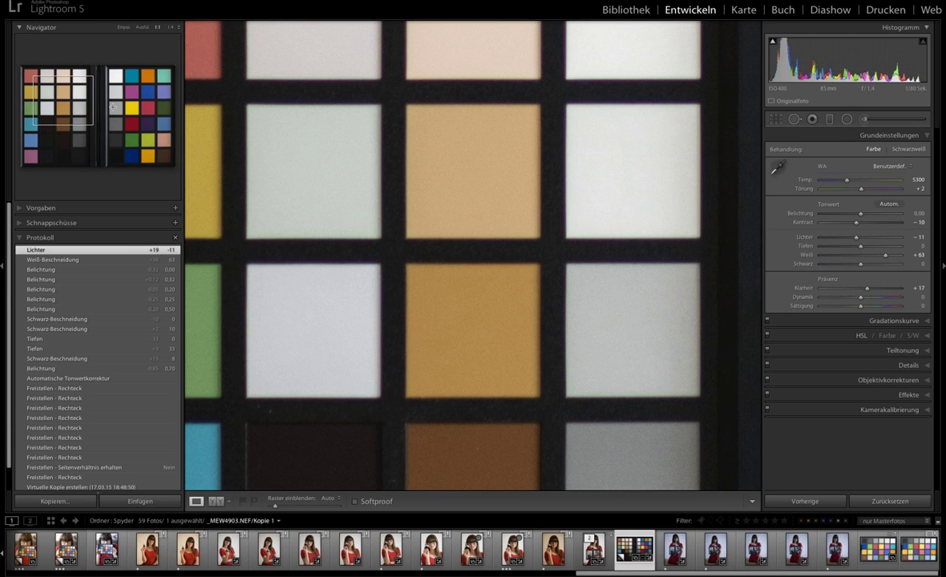
left_click_drag(105, 117, 75, 88)
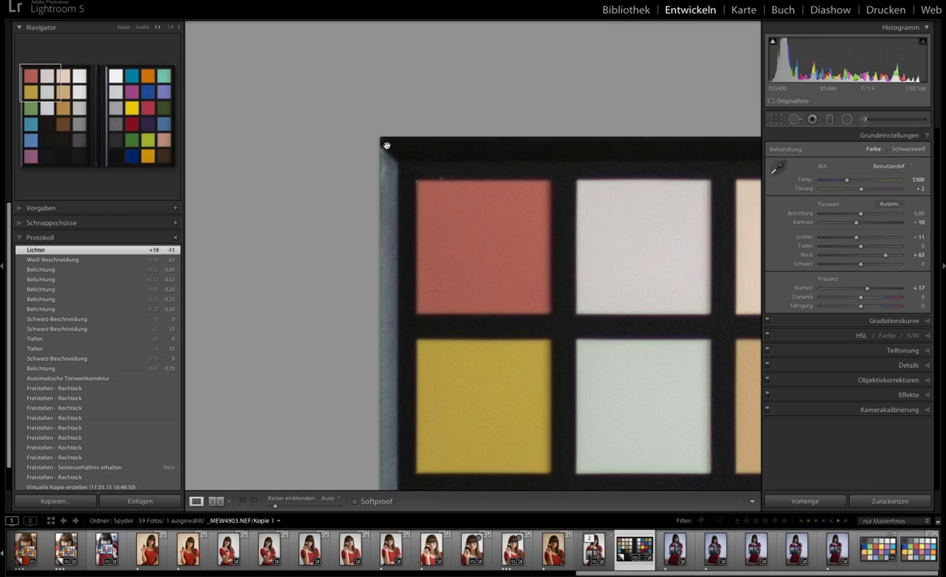
key("r")
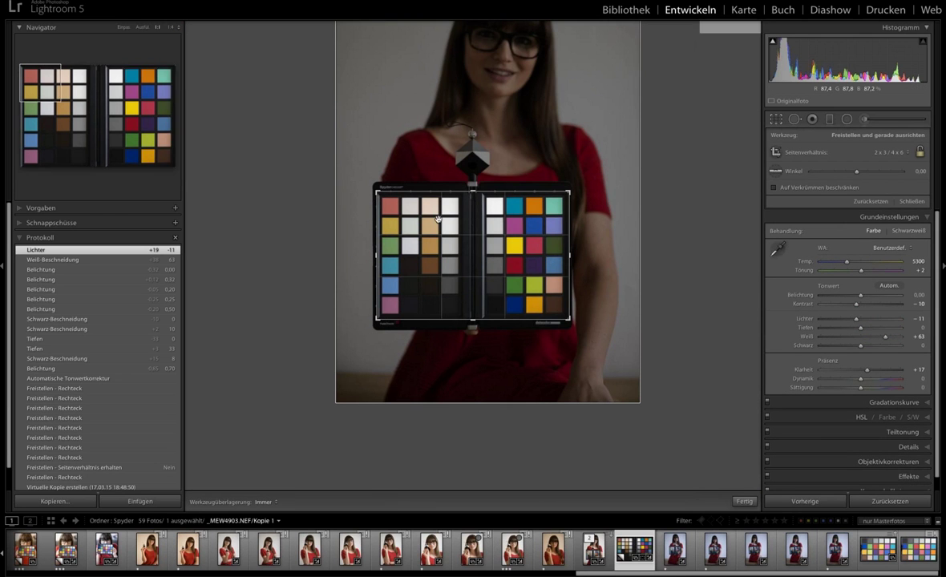
key("z")
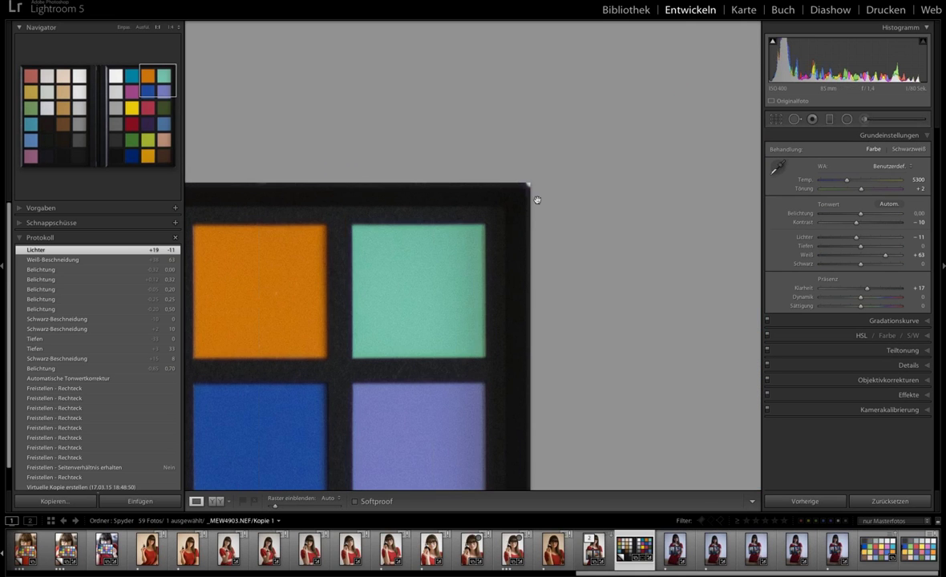
left_click(447, 230)
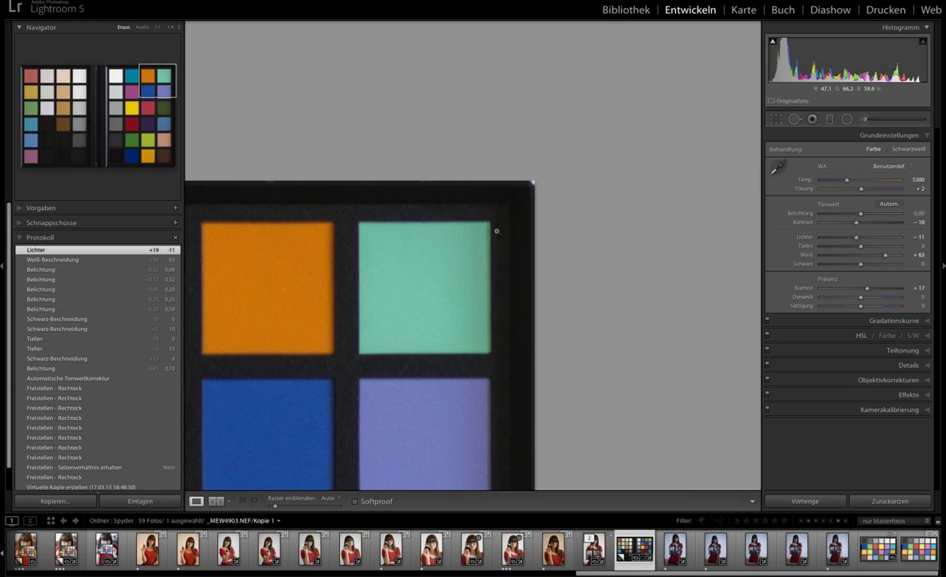
left_click(497, 231)
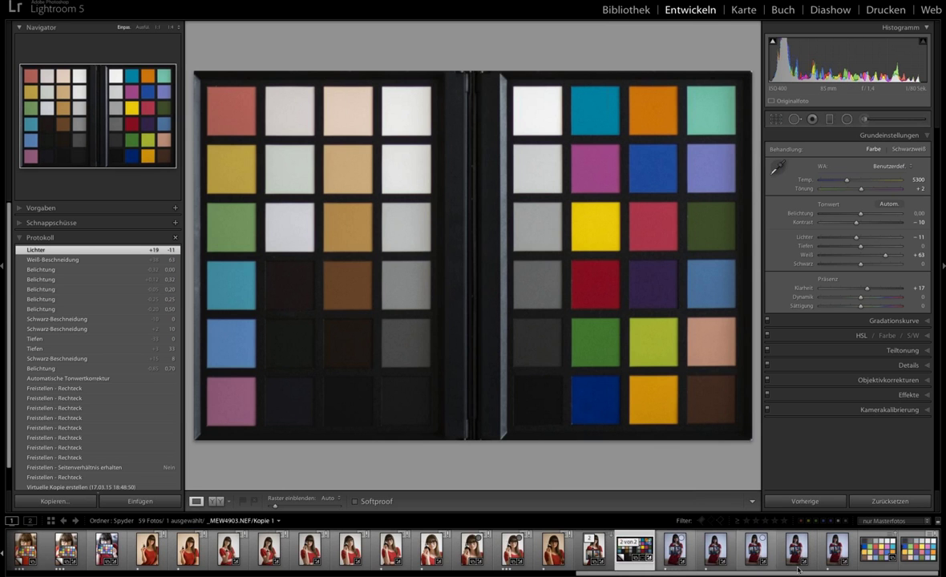
Browse the chart photos, select the original chart _MEW4902.NEF, and open the Lightroom menu.
left_click(880, 553)
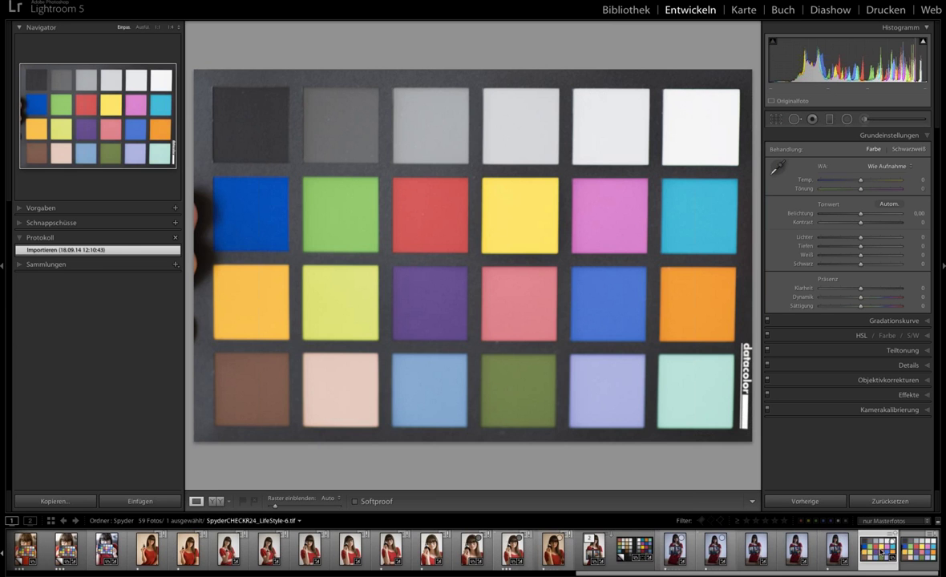
left_click(633, 552)
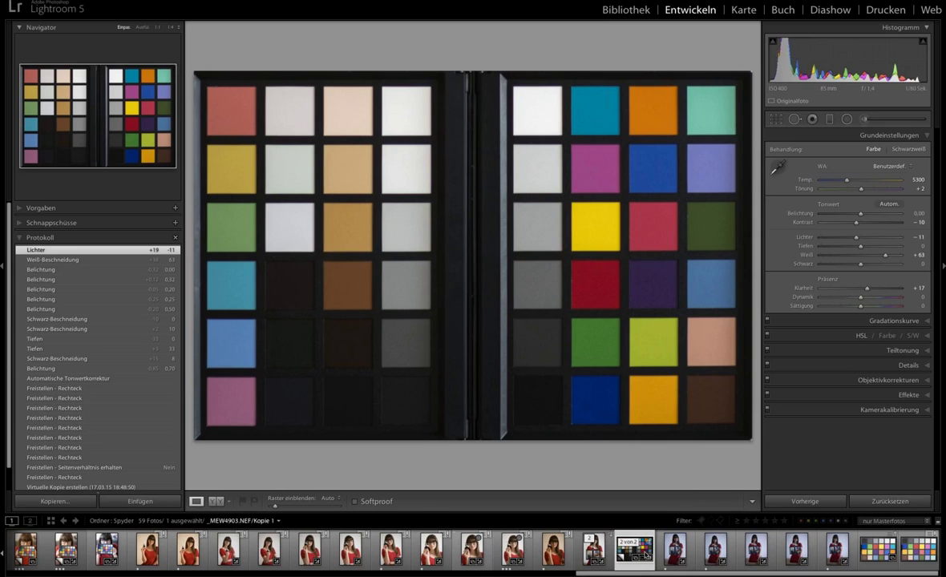
left_click(647, 555)
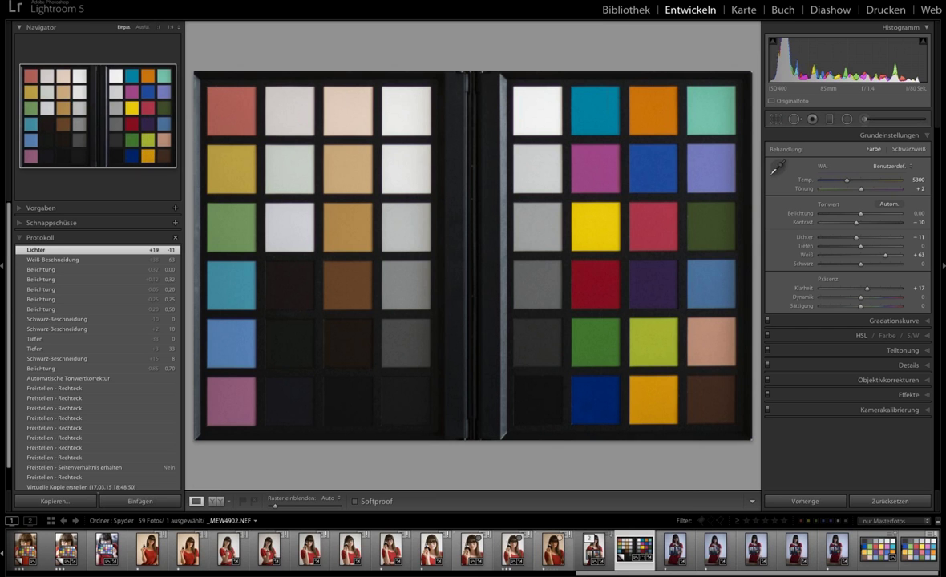
left_click(77, 4)
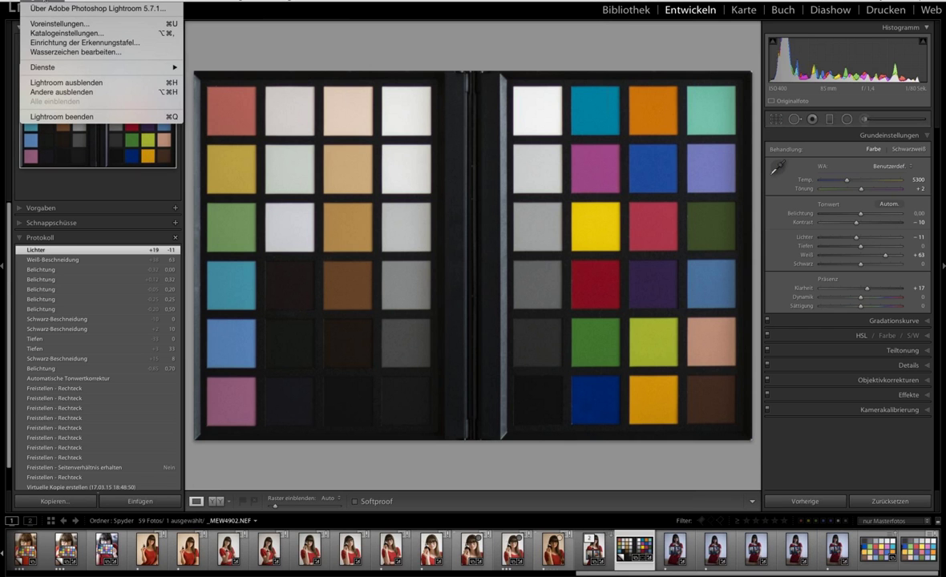
In External Editing preferences, browse to the Datacolor Spyder4Elite application, then cancel the chooser.
left_click(70, 25)
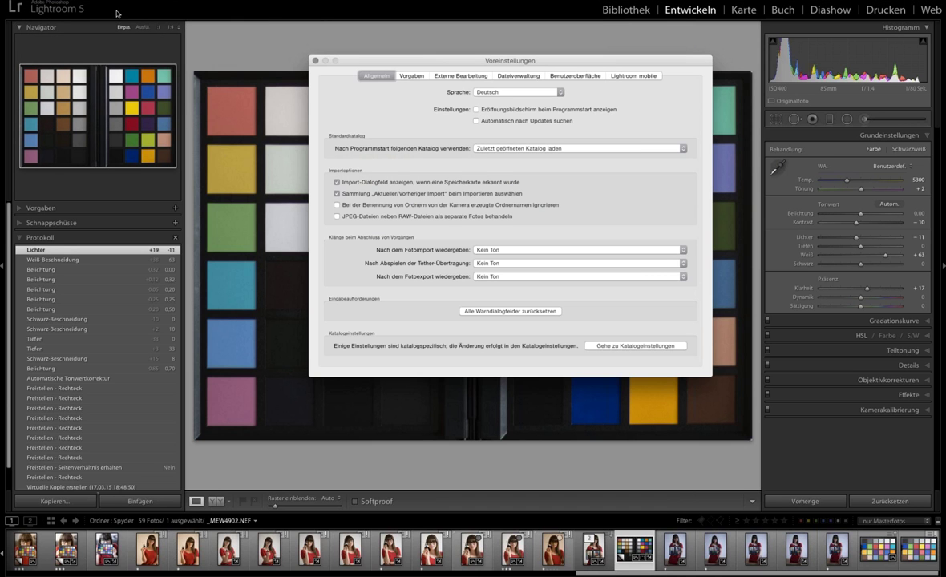
left_click(472, 78)
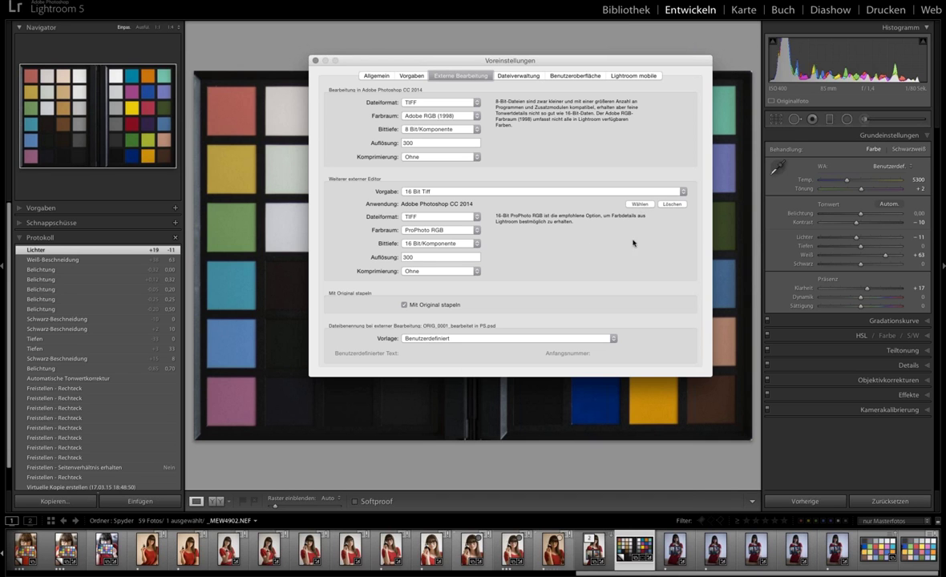
left_click(648, 205)
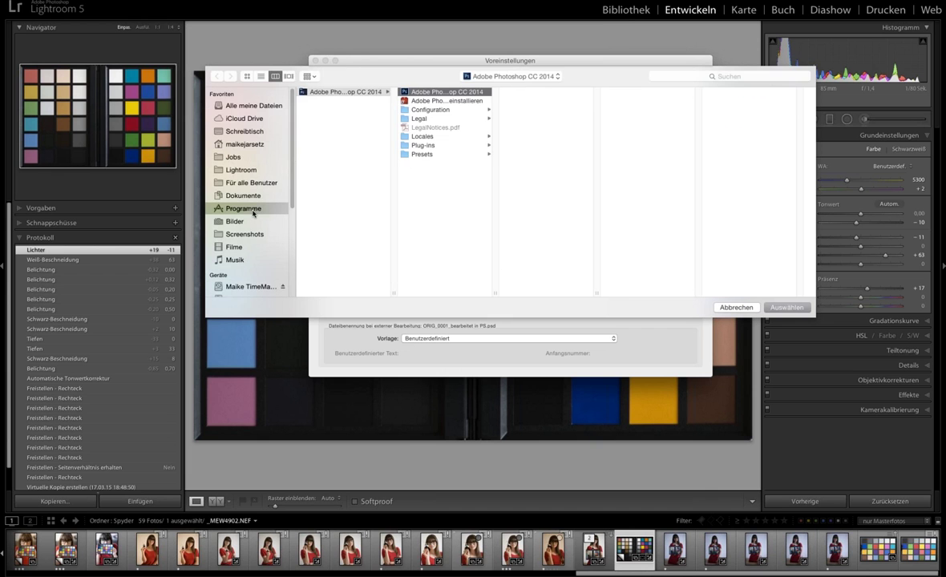
left_click(244, 208)
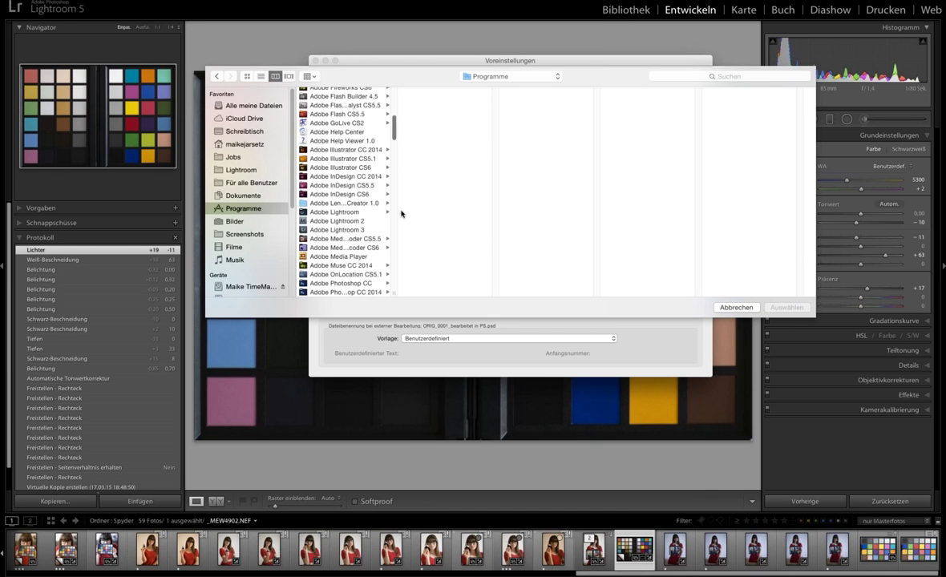
scroll(397, 216, "down", 15)
scroll(397, 213, "up", 5)
scroll(397, 209, "up", 5)
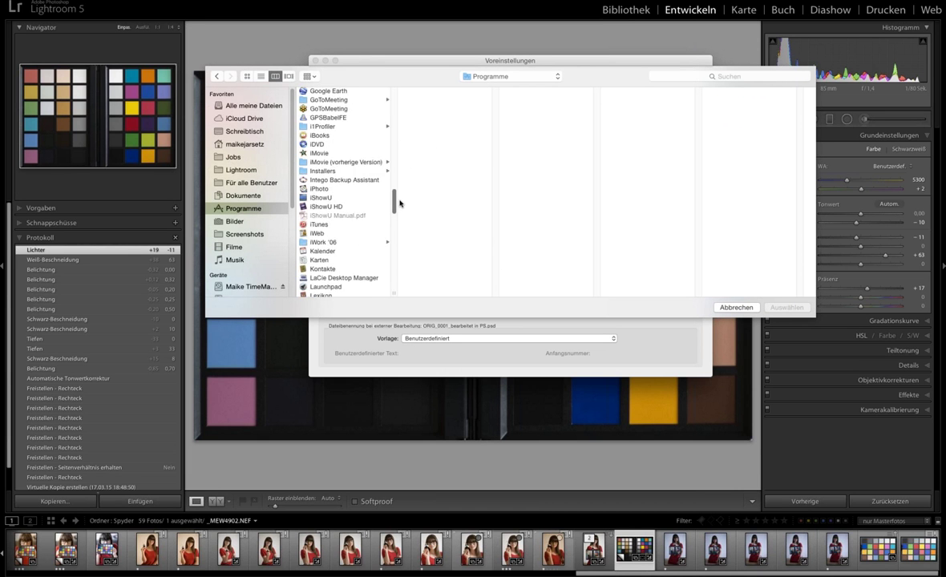
scroll(397, 201, "up", 5)
scroll(397, 197, "up", 4)
scroll(397, 193, "up", 2)
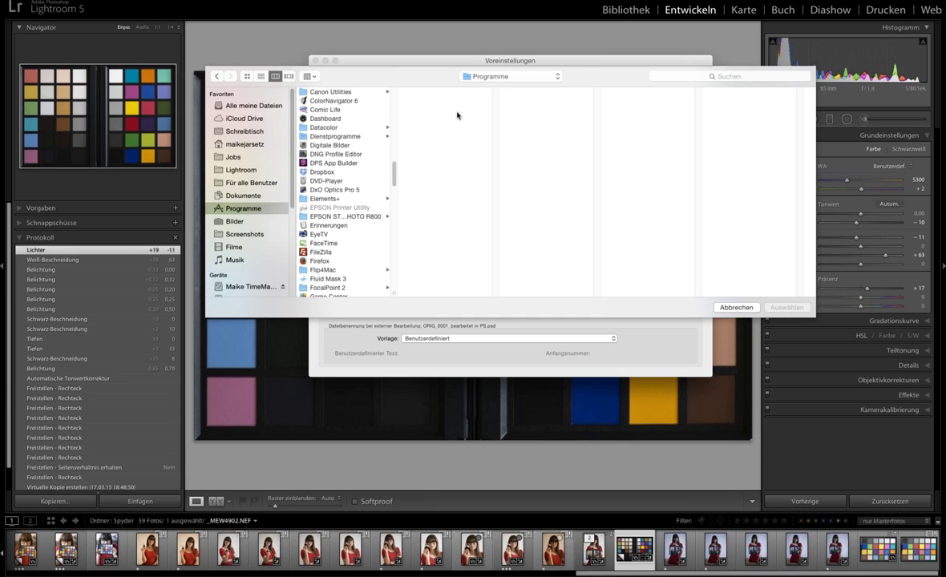
left_click(325, 127)
left_click(429, 110)
left_click(531, 127)
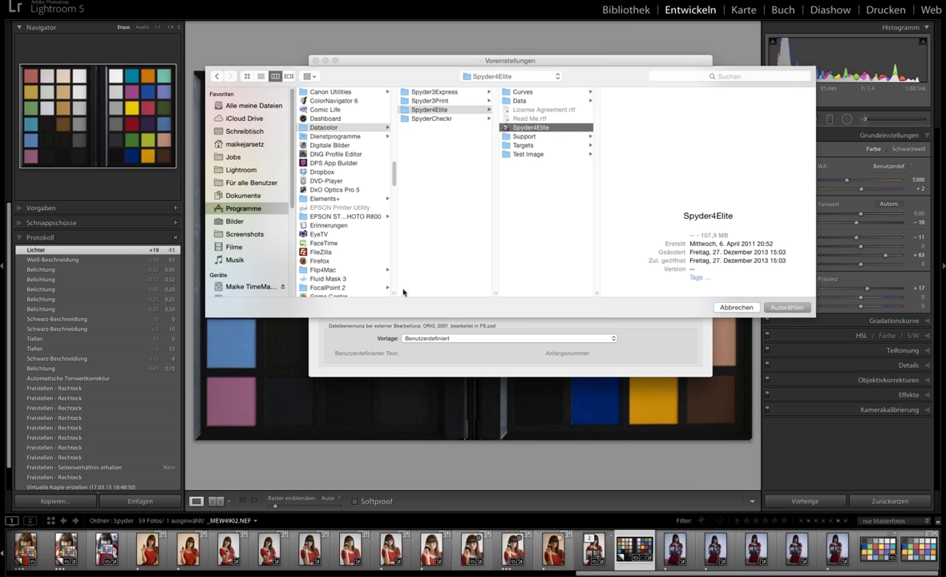
left_click(741, 311)
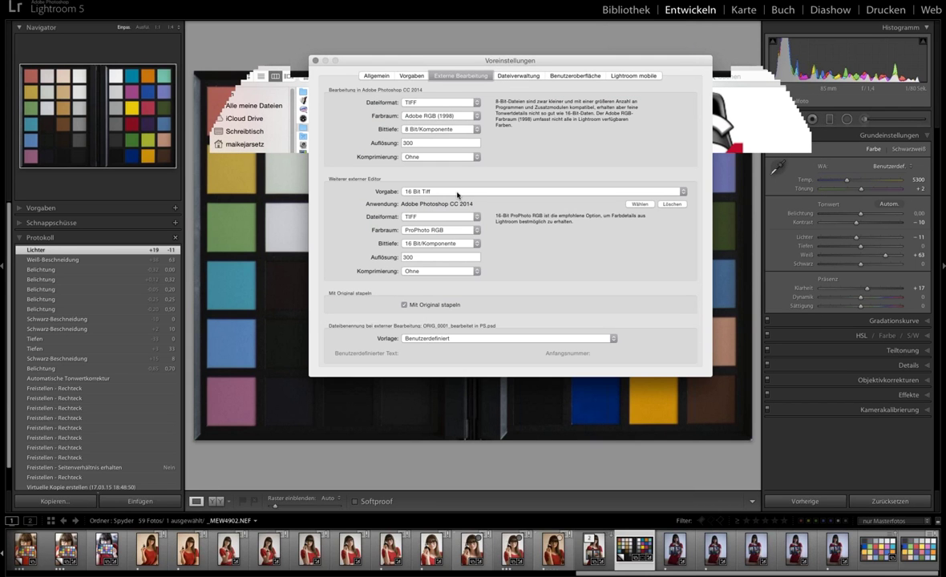
Set the additional external editor preset to SpyderCheckr-Bearbeitung and close Preferences.
left_click(458, 192)
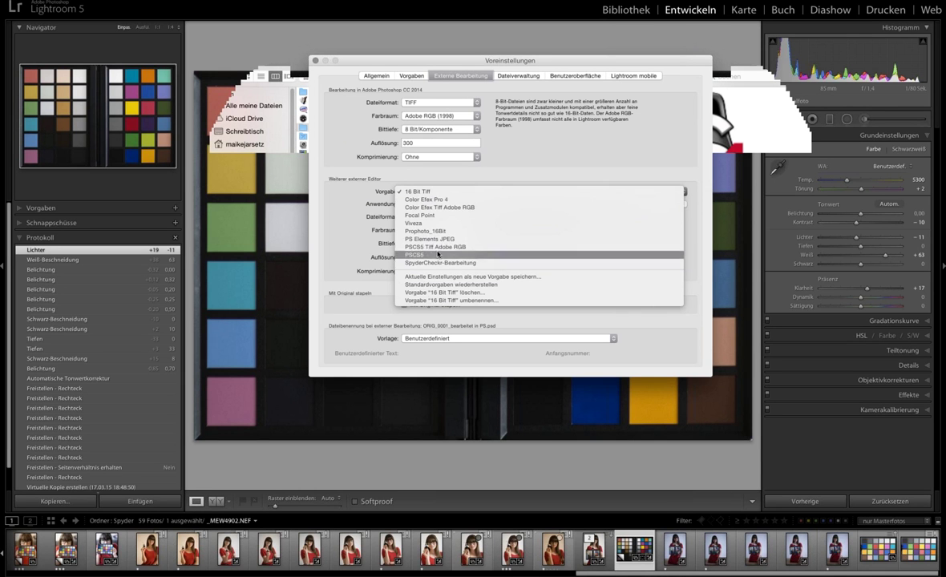
left_click(430, 265)
left_click(431, 244)
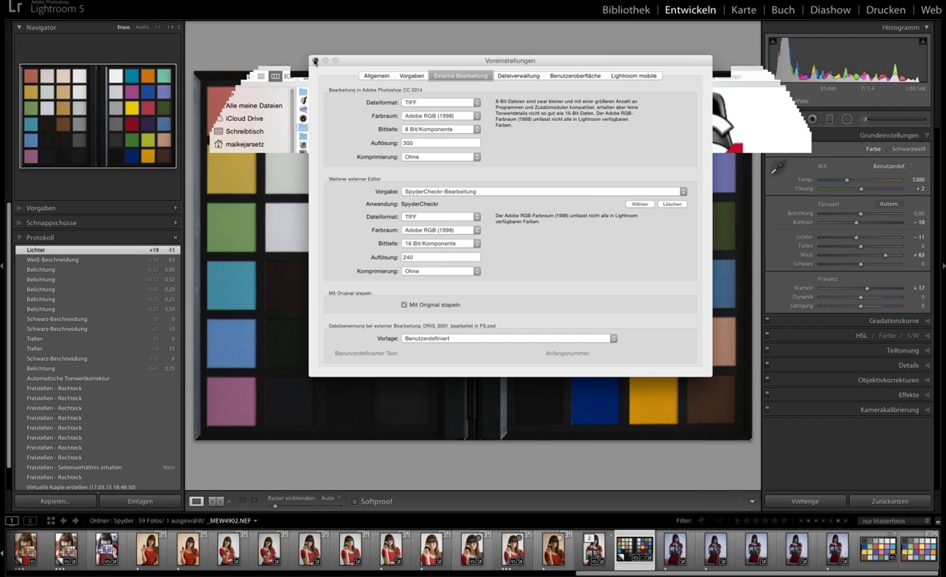
left_click(315, 61)
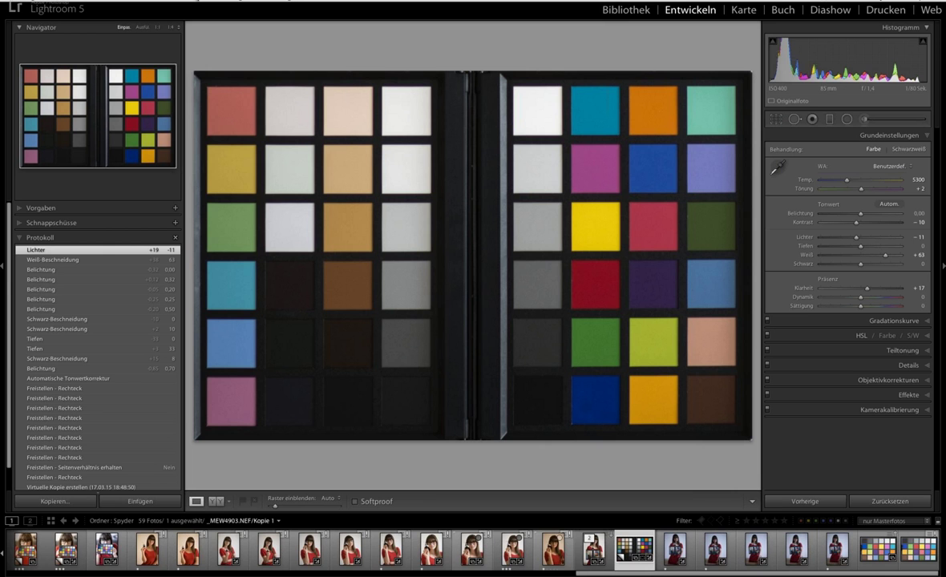
Edit a copy with Lightroom adjustments in SpyderCheckr-Bearbeitung from the Photo menu.
left_click(178, 3)
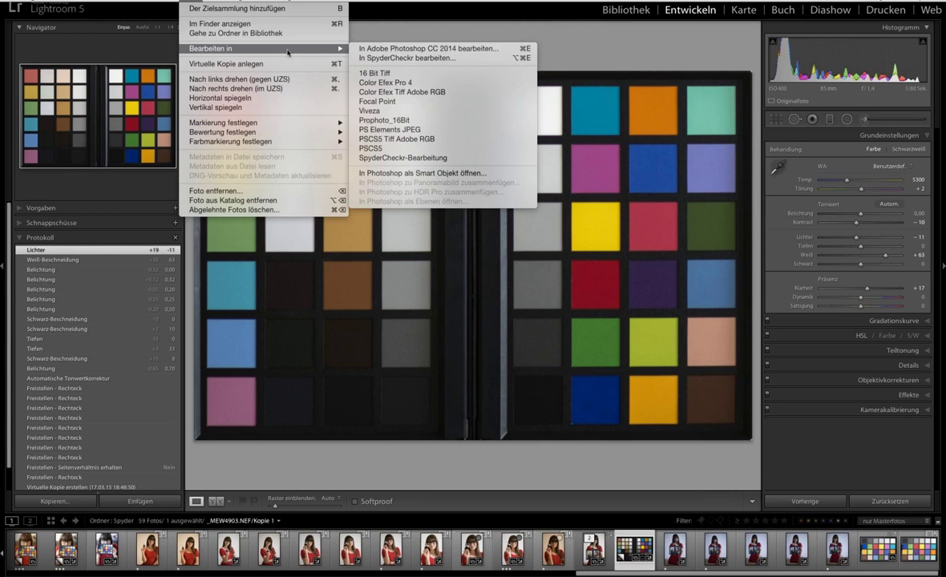
mouse_move(211, 48)
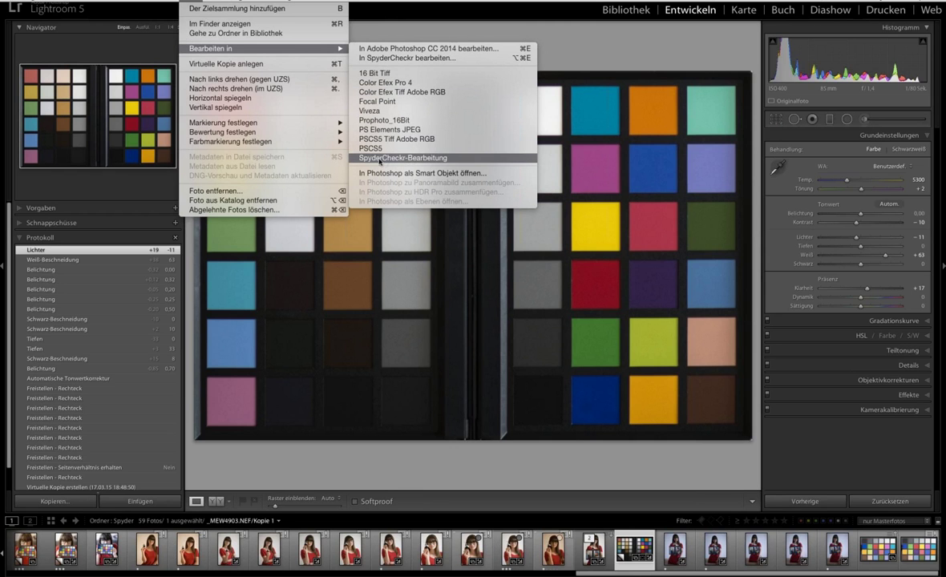
left_click(404, 159)
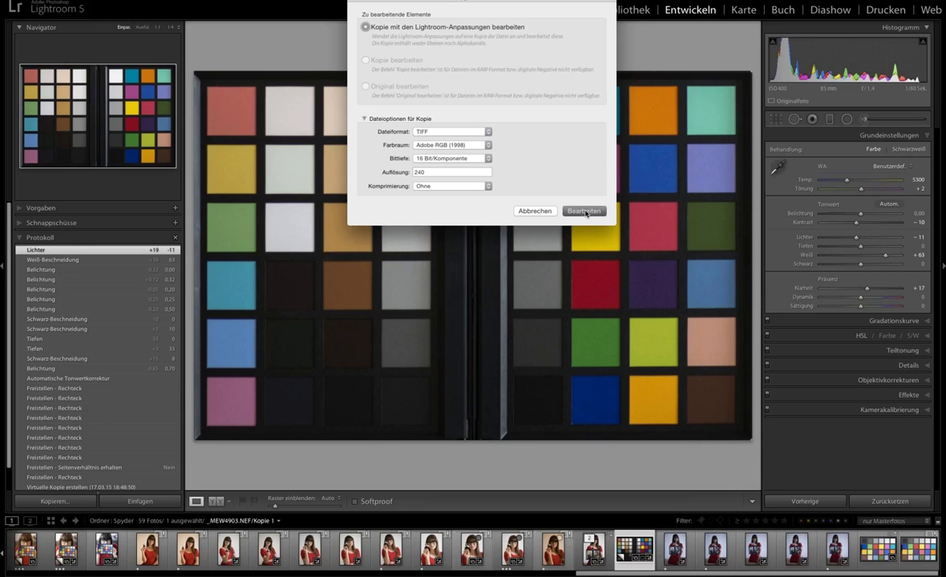
left_click(585, 211)
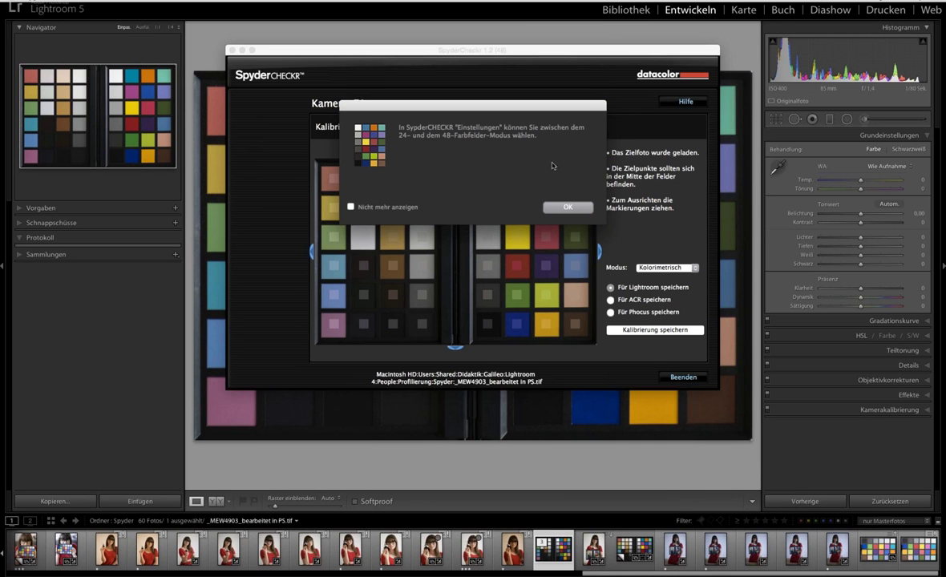
Keep Kolorimetrisch mode, save the calibration for Lightroom, and quit SpyderCheckr.
left_click(567, 207)
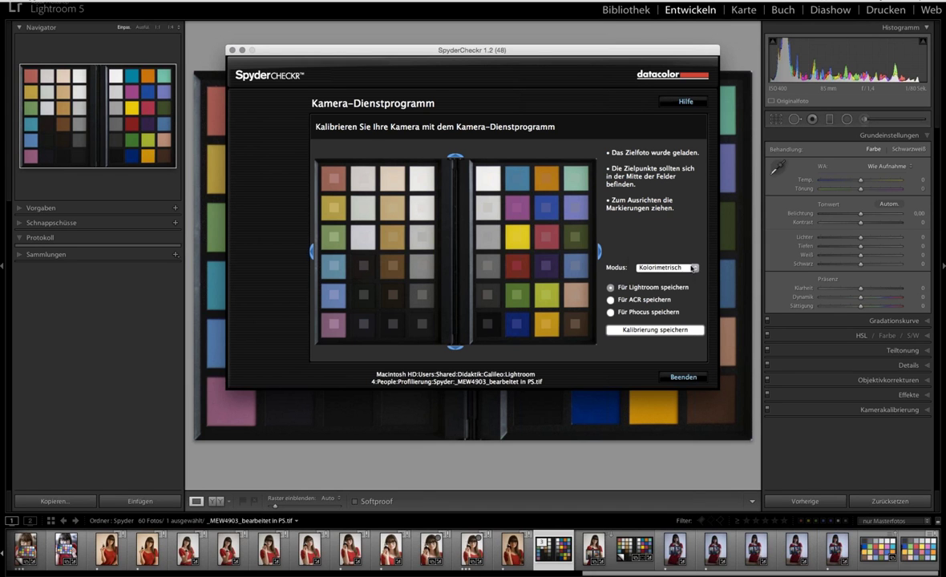
left_click(693, 271)
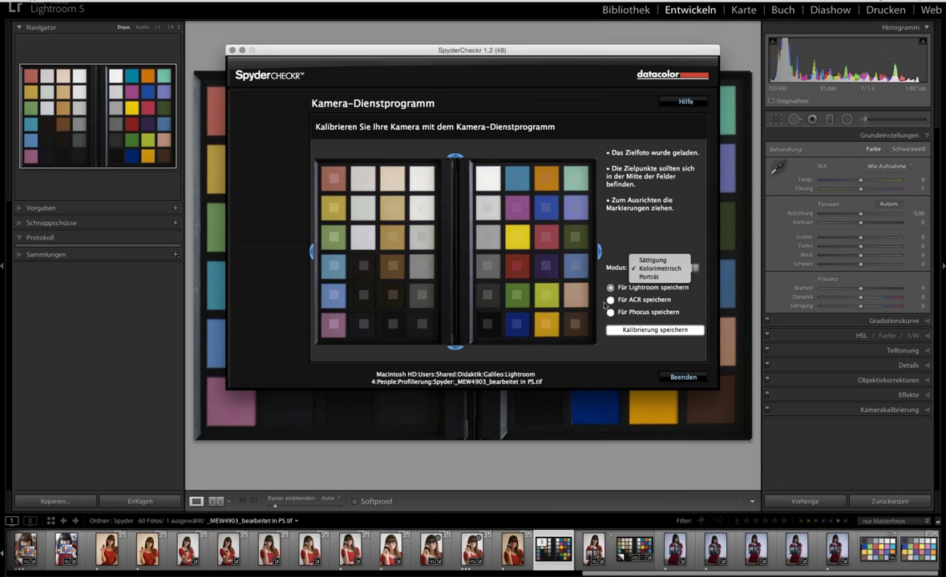
left_click(649, 271)
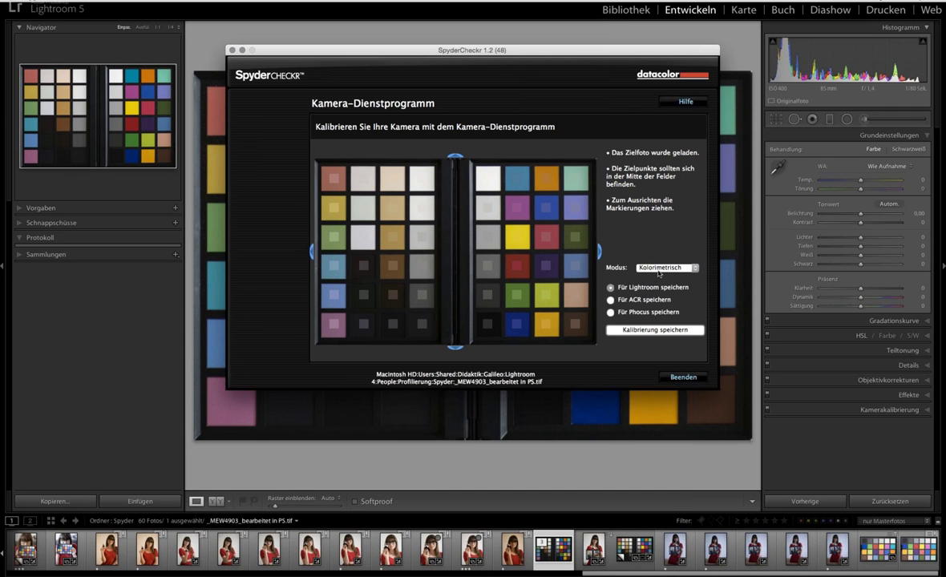
left_click(660, 331)
left_click(568, 476)
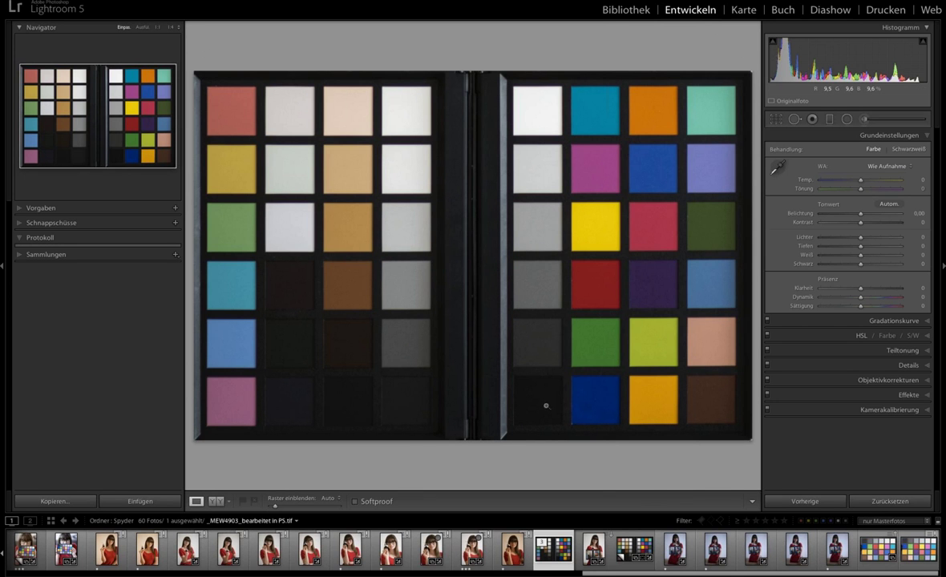
Apply the Benutzervorgaben preset Spyder Checkr 48 to _MEW4903.NEF.
left_click(593, 549)
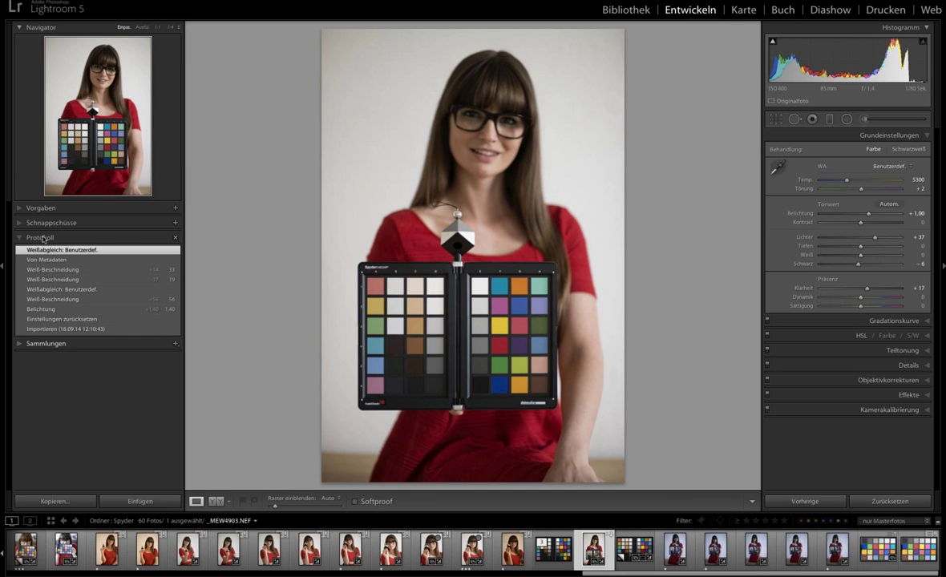
left_click(40, 208)
left_click(45, 379)
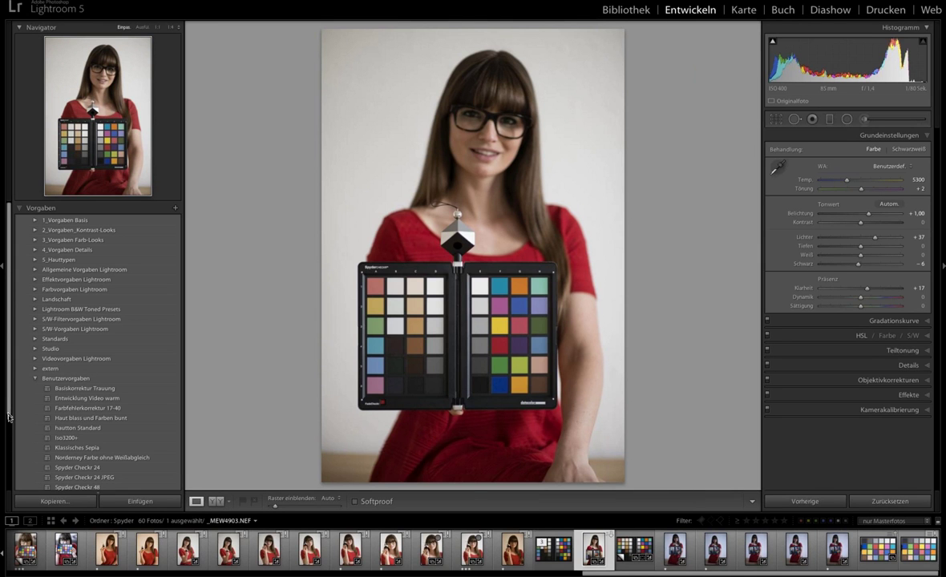
scroll(158, 424, "down", 3)
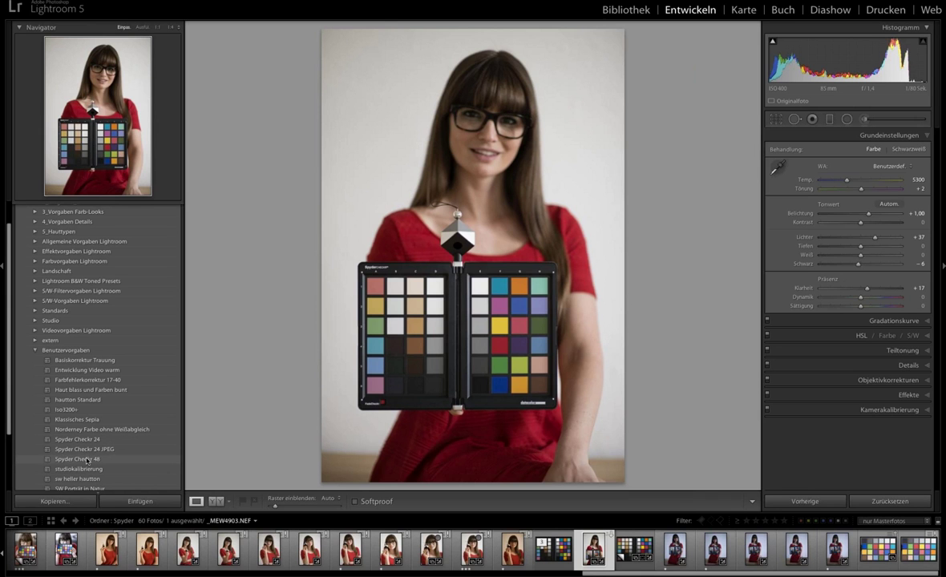
left_click(88, 460)
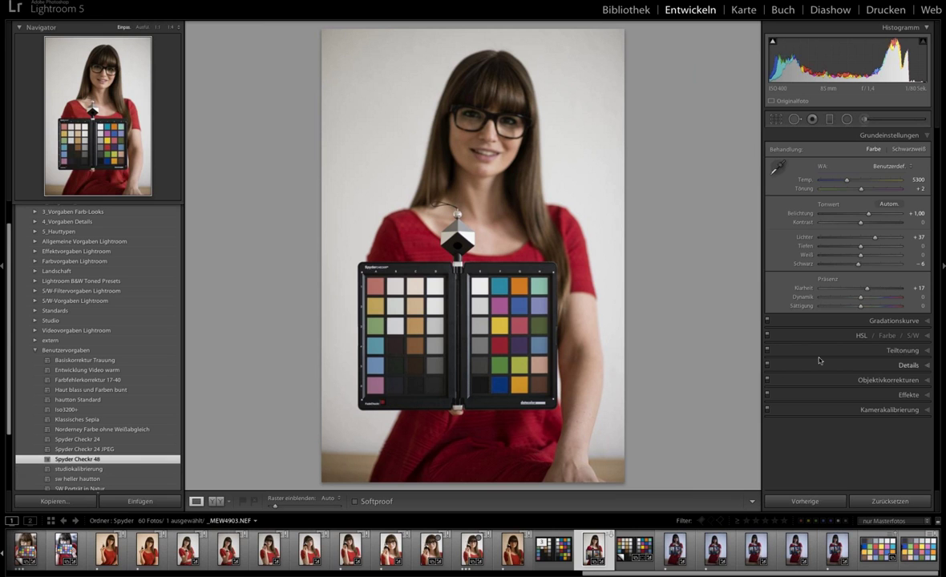
In the HSL panel, lower the red saturation to −19.
left_click(861, 336)
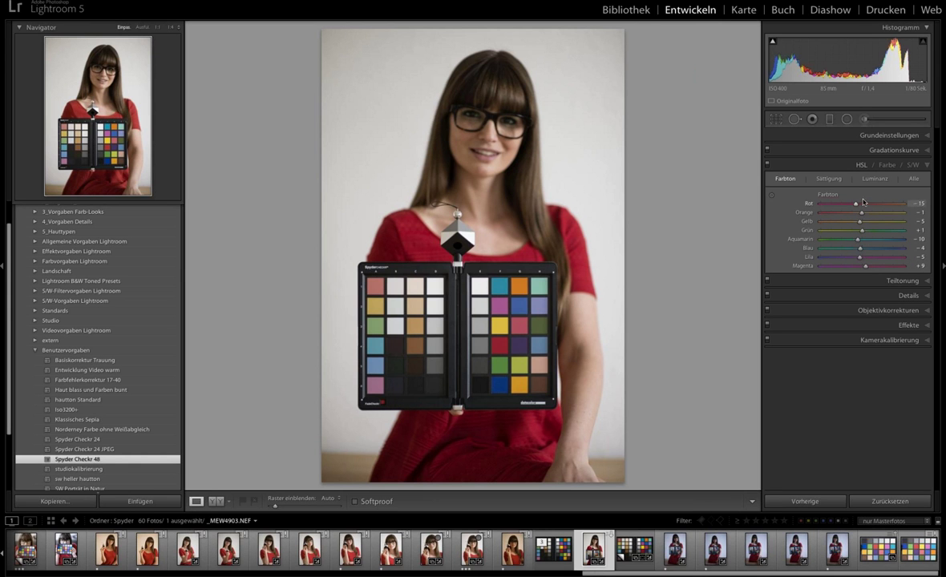
left_click(830, 178)
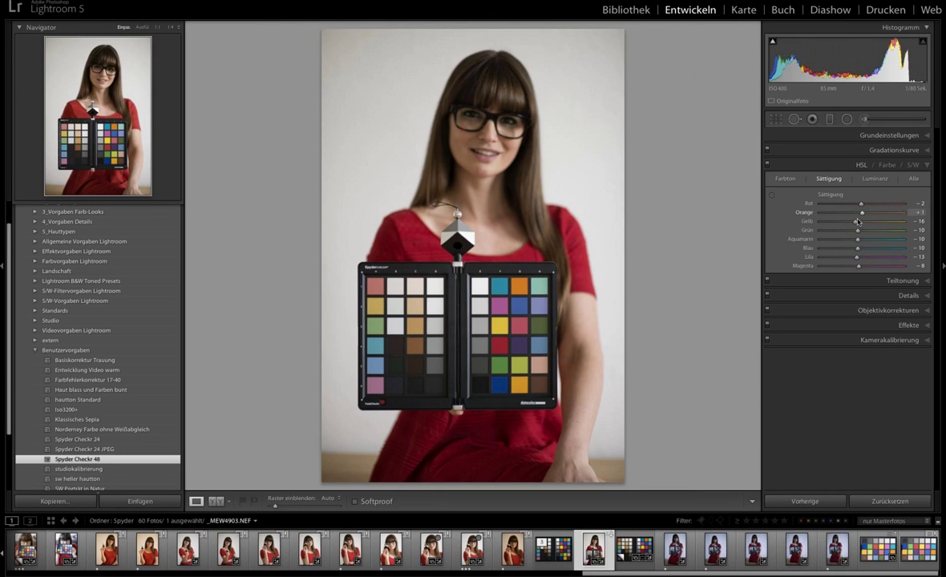
left_click(873, 178)
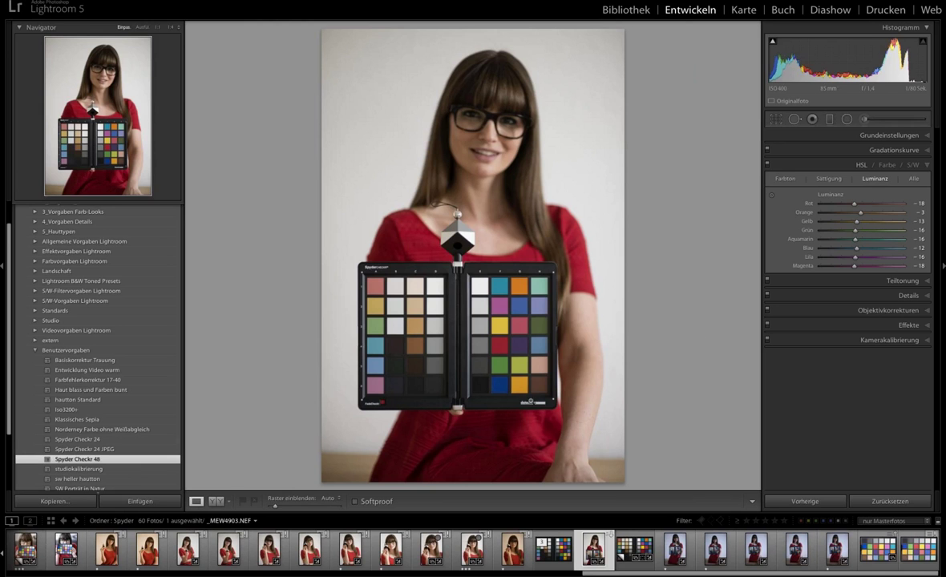
left_click(789, 181)
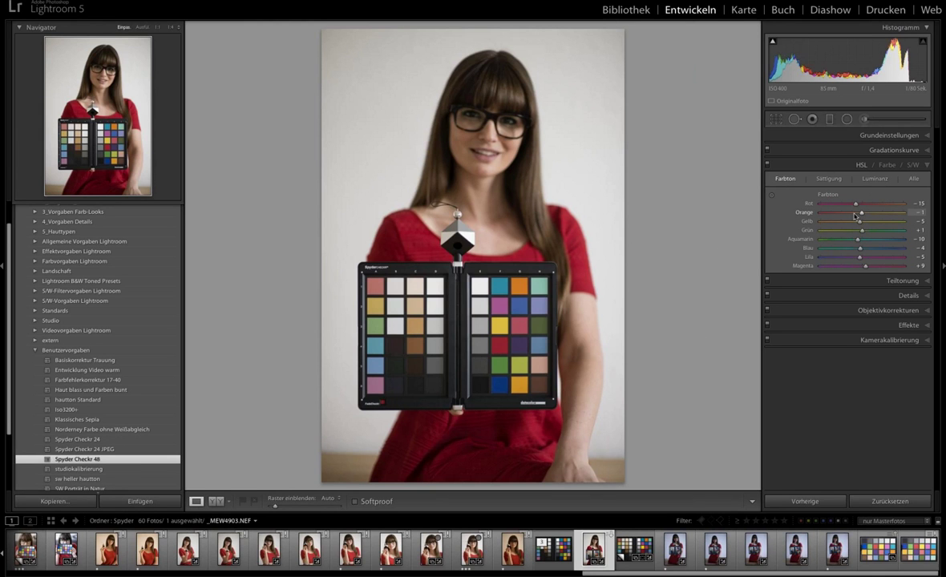
left_click(834, 179)
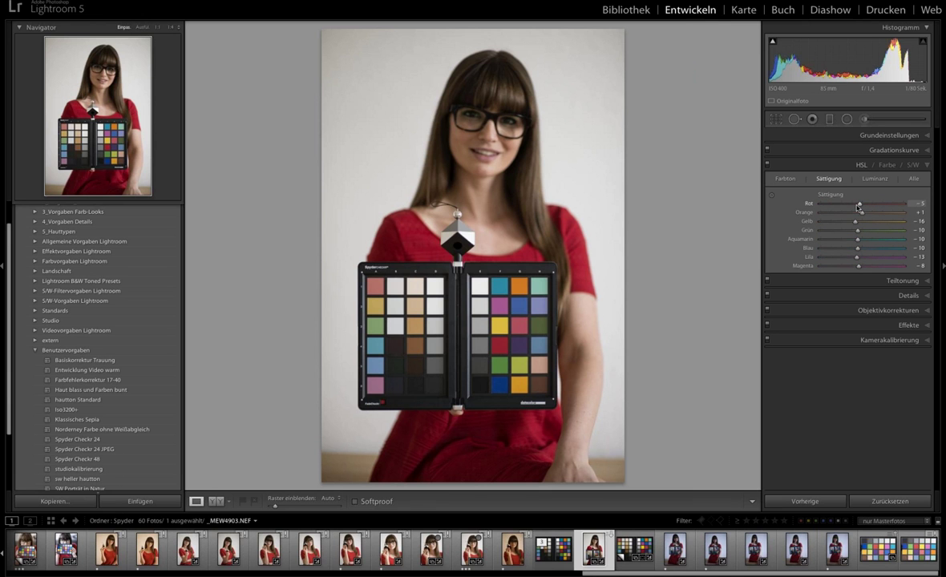
left_click_drag(856, 207, 854, 206)
Raise orange luminance to +42, set orange saturation to −4, and shift red hue to about +1.
left_click(875, 179)
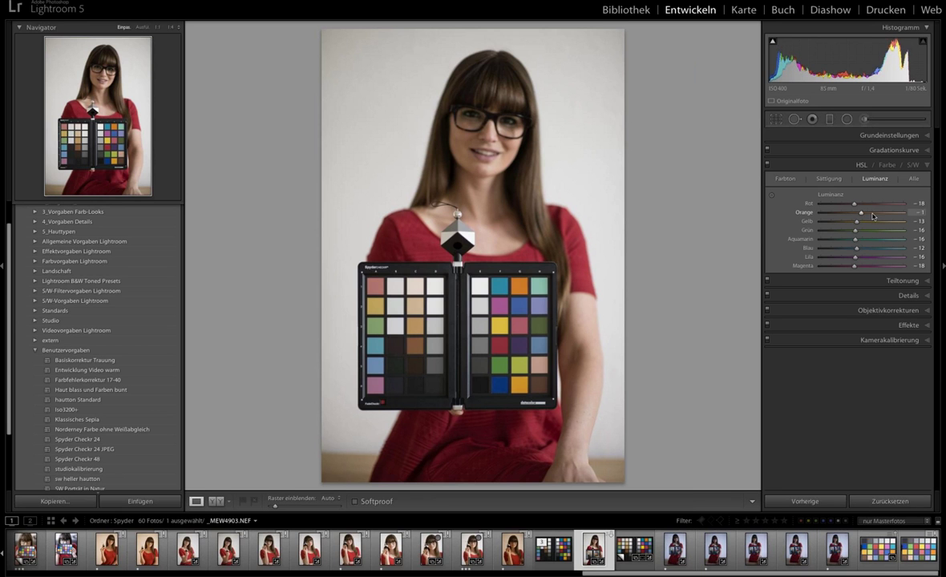
left_click_drag(872, 215, 885, 217)
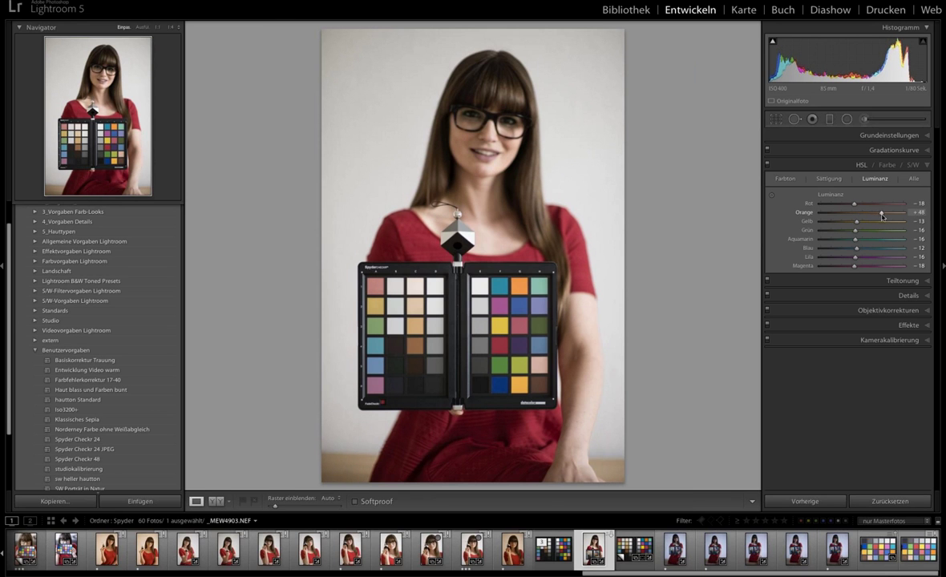
left_click(830, 179)
left_click_drag(862, 215, 861, 216)
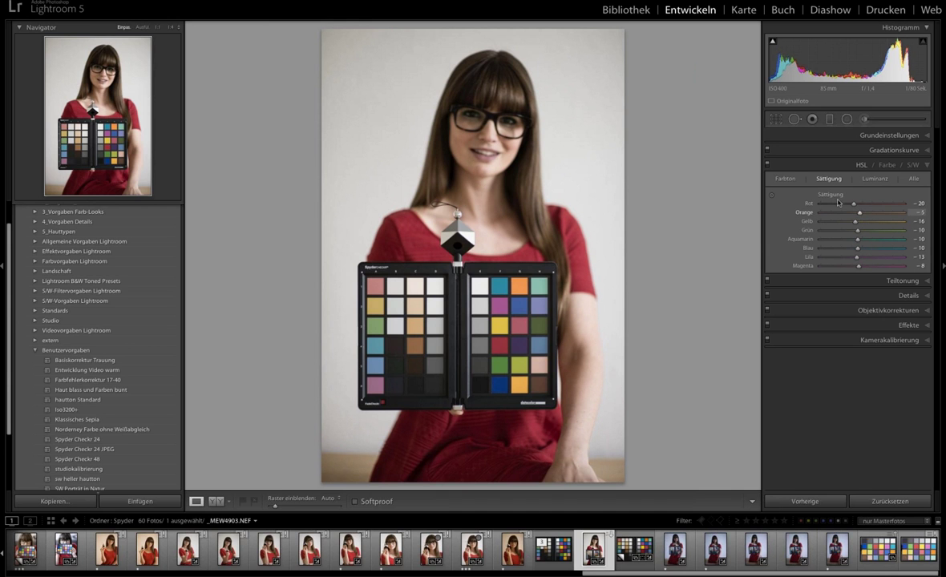
key("ctrl+alt+shift+h")
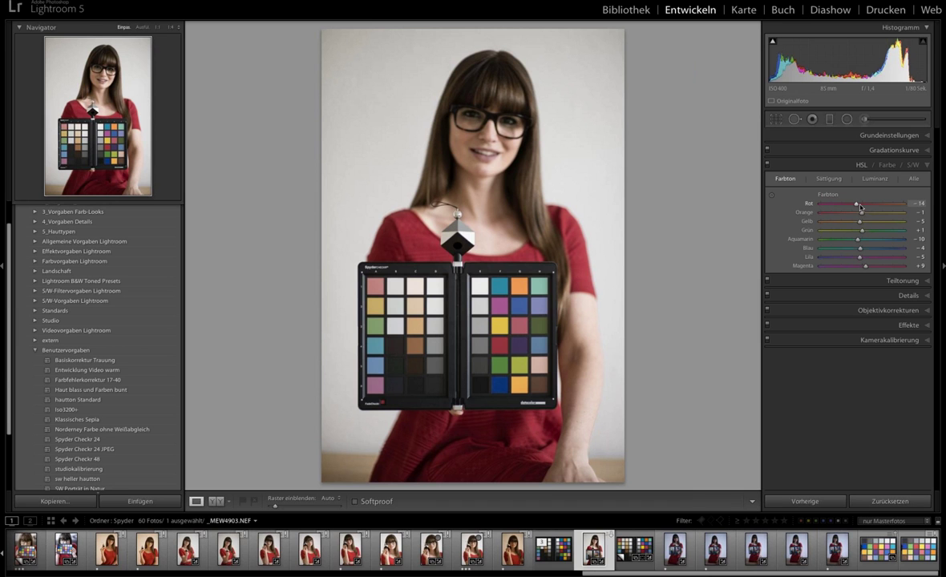
left_click_drag(861, 207, 864, 207)
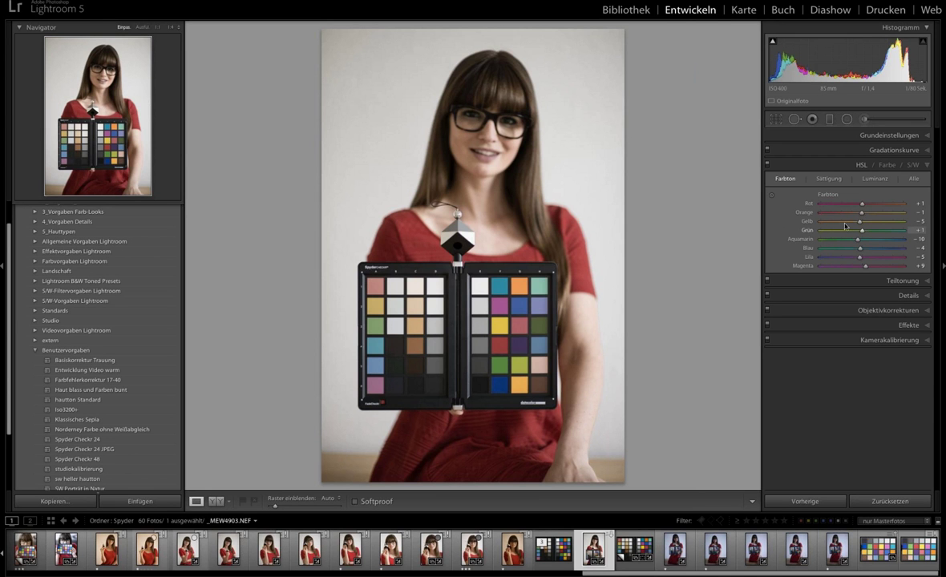
In Grundeinstellungen, reset Lichter and Schwarz to 0 and raise Belichtung to +1.15.
left_click(854, 134)
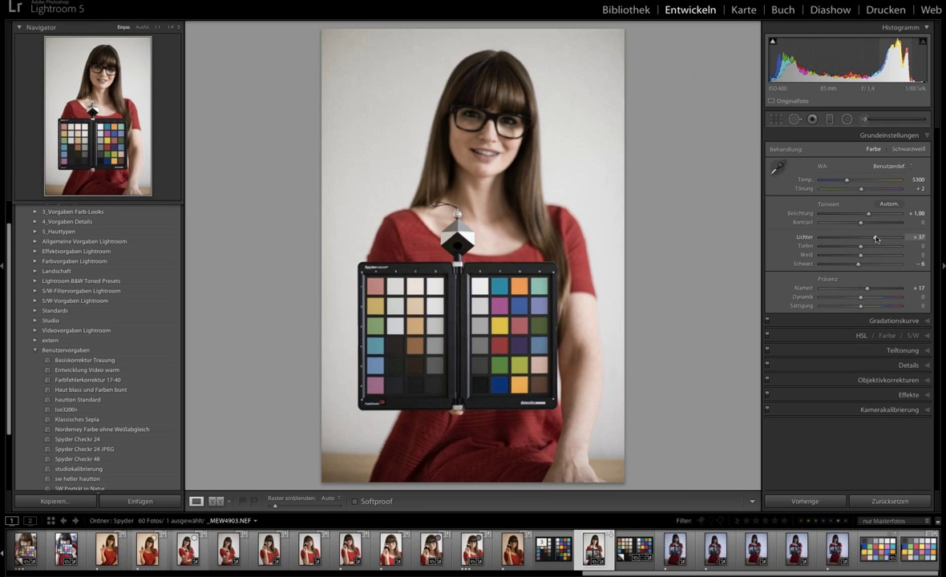
left_click_drag(875, 239, 874, 239)
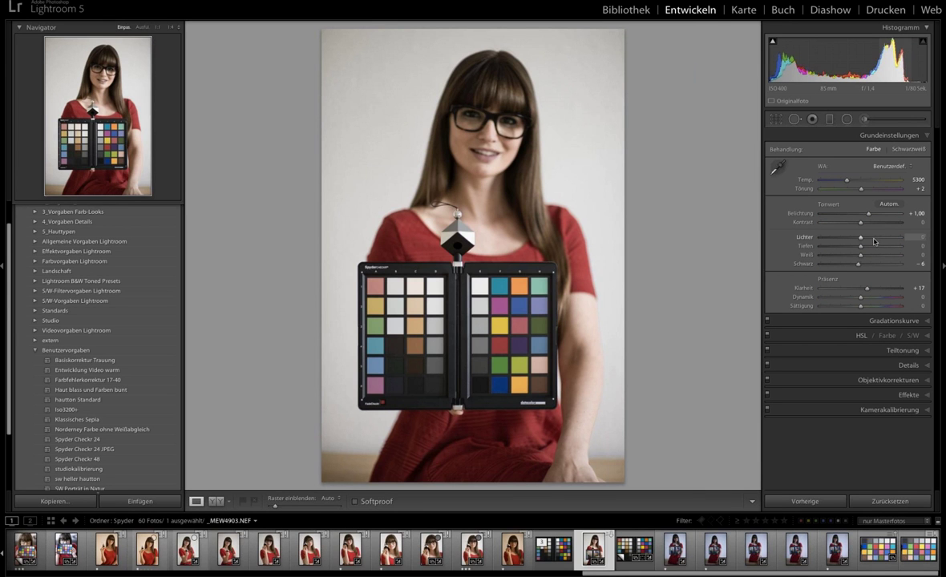
double_click(875, 239)
left_click_drag(868, 213, 870, 213)
left_click_drag(859, 265, 855, 300)
double_click(860, 265)
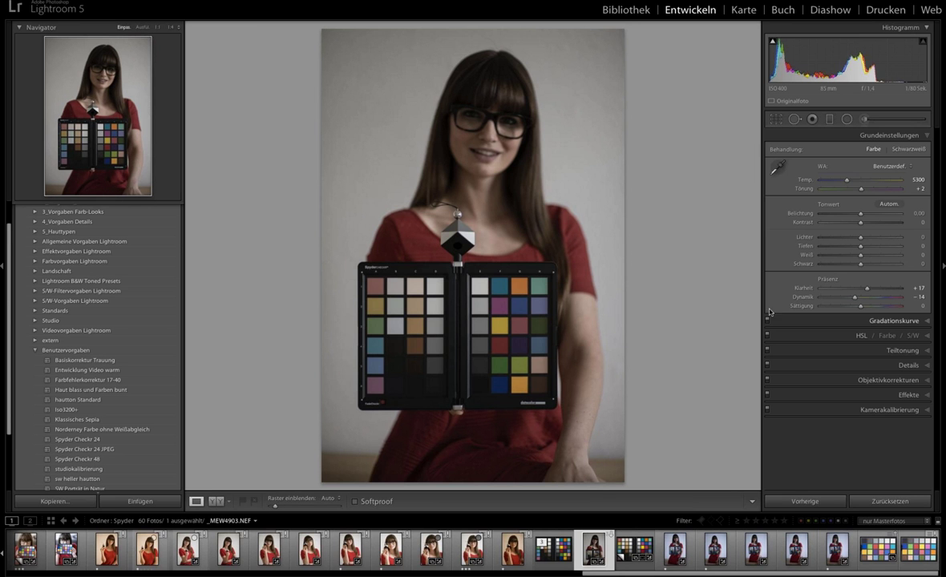
left_click_drag(860, 213, 874, 217)
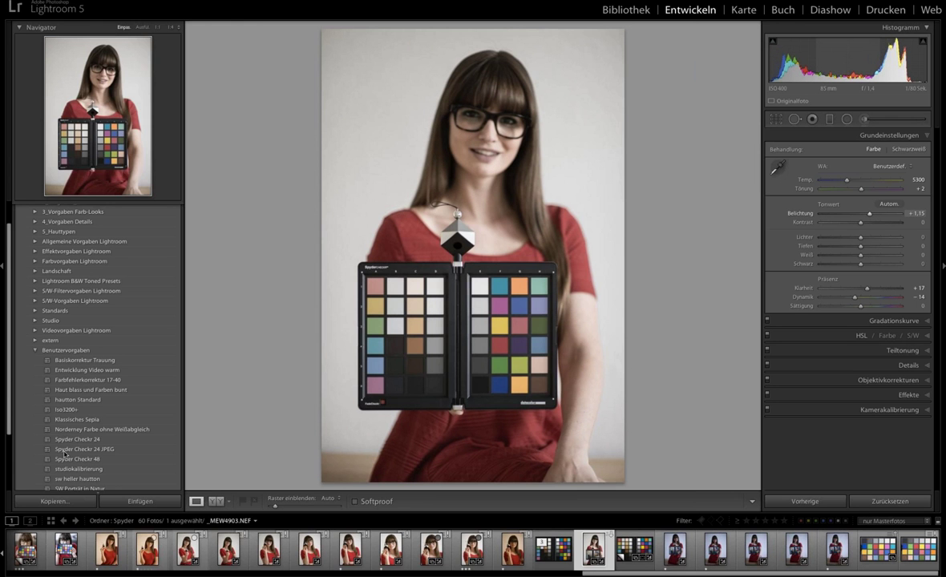
right_click(71, 462)
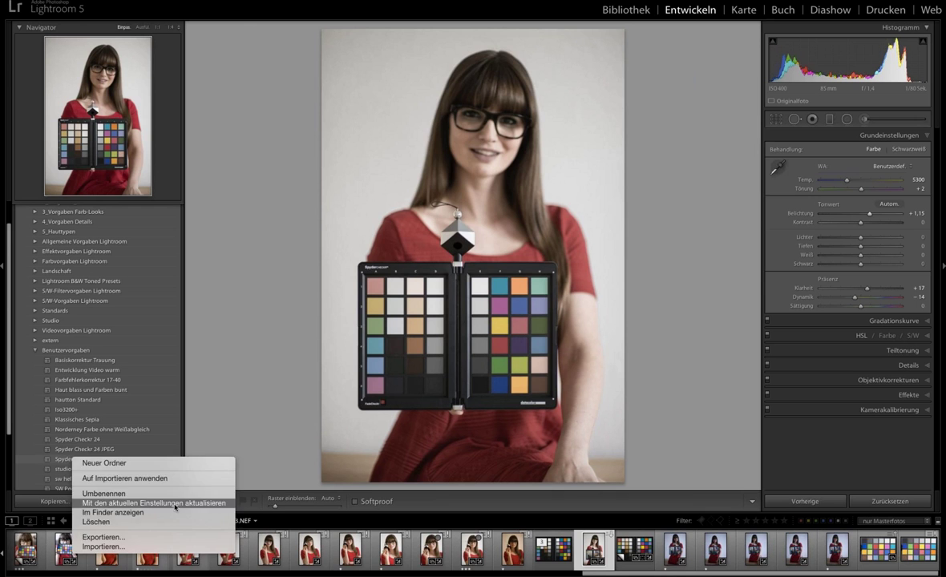
left_click(175, 504)
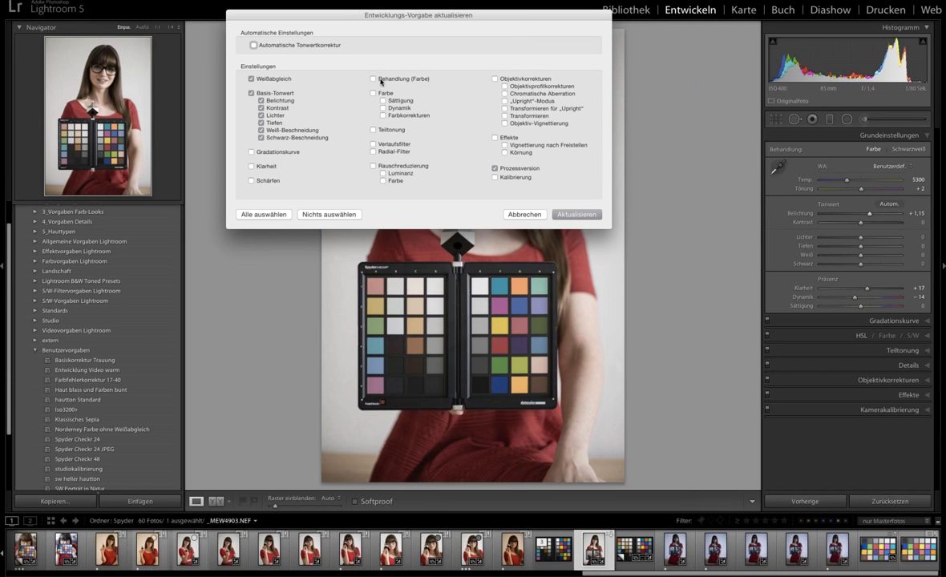
left_click(383, 116)
left_click(261, 101)
left_click(260, 108)
left_click(261, 115)
left_click(261, 137)
left_click(261, 130)
left_click(520, 215)
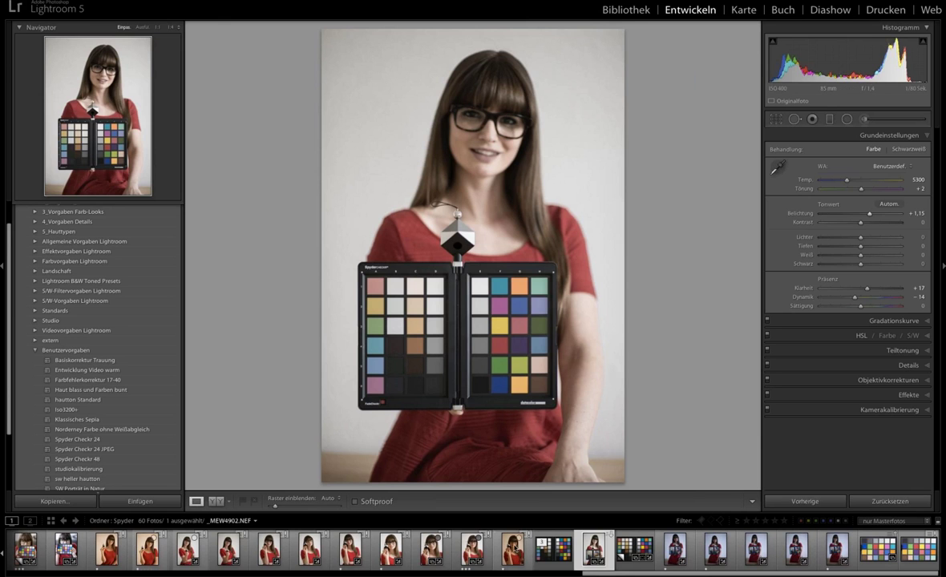
Apply the Spyder Checkr 24 preset to _MEW4902.
left_click(514, 550)
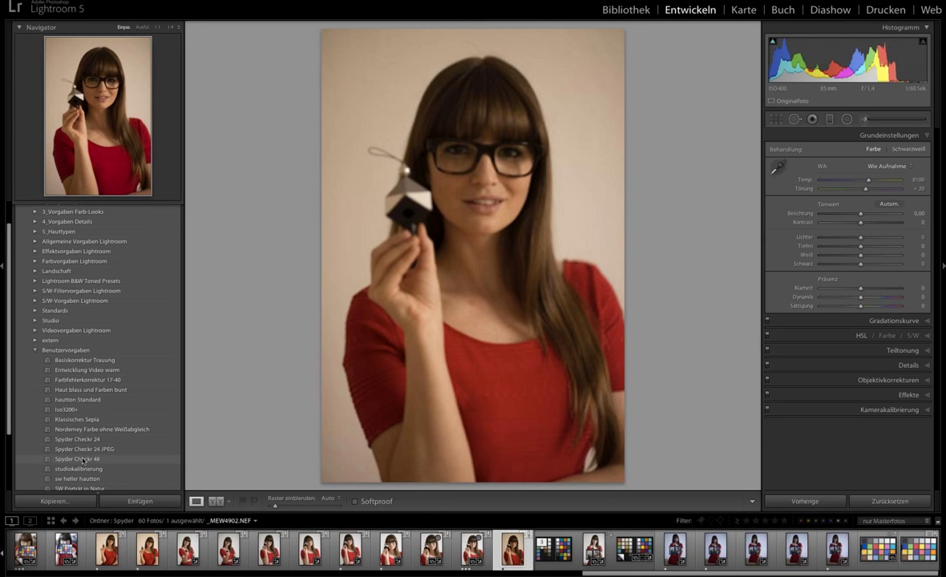
left_click(84, 459)
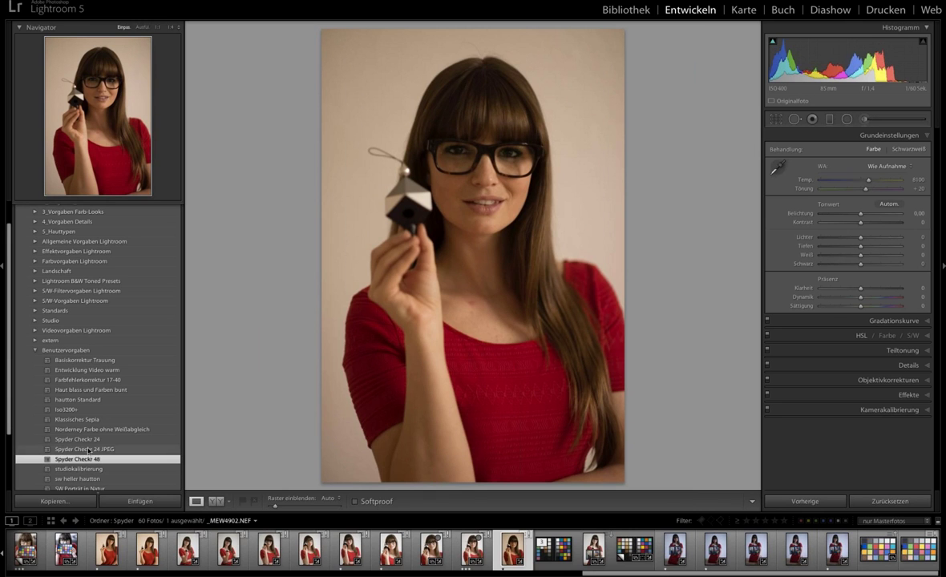
left_click(89, 440)
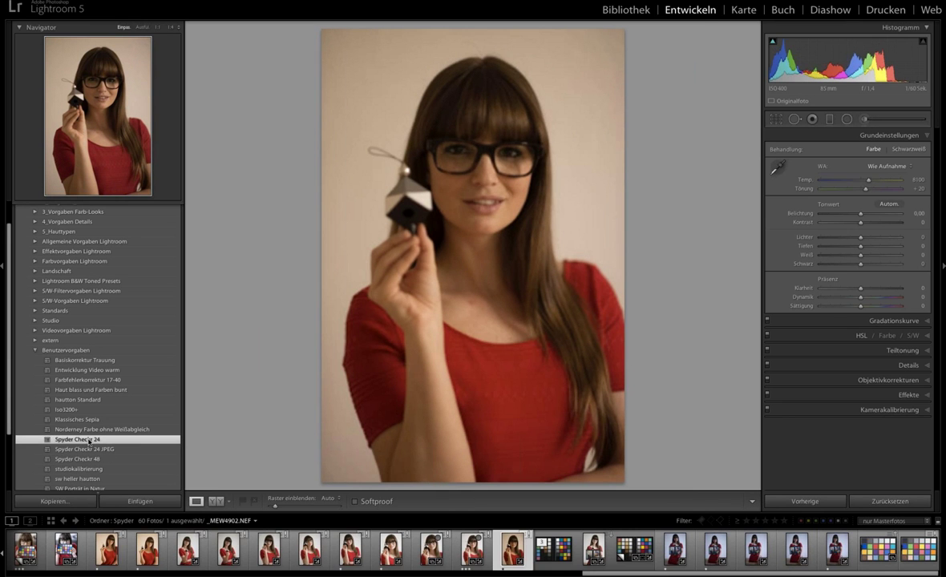
Neutralise _MEW4902's white balance to Temp 5300, Tint +6 with the eyedropper, then return to _MEW4903.
left_click(777, 167)
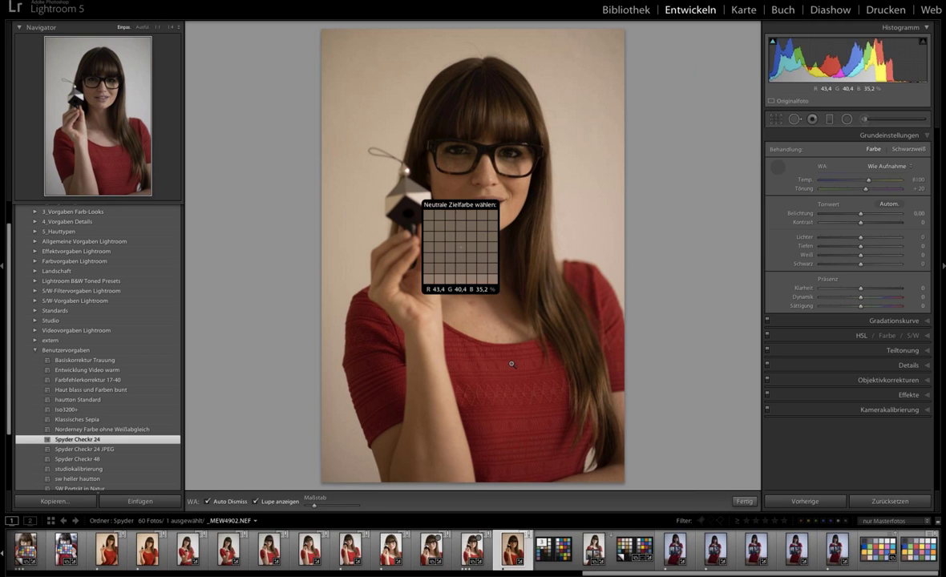
left_click(401, 181)
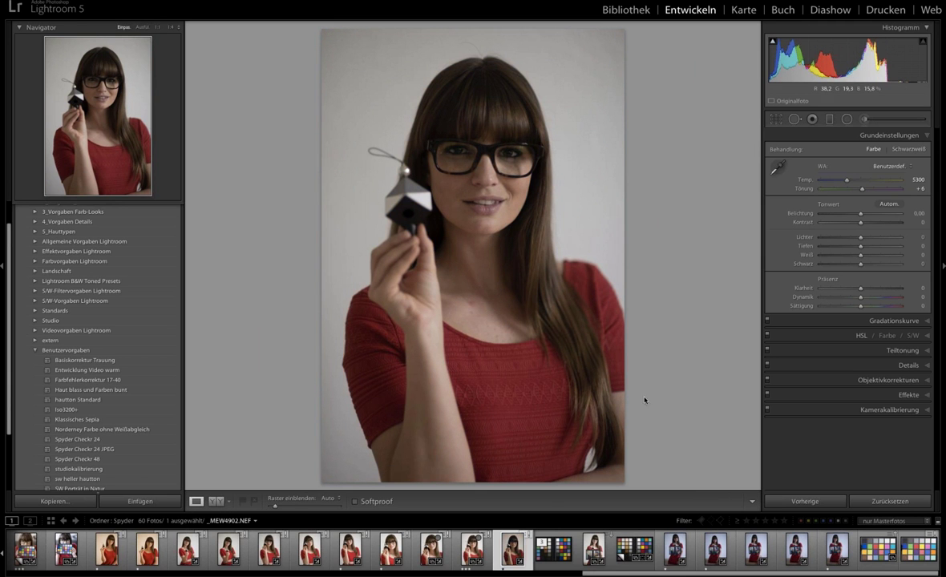
left_click(593, 552)
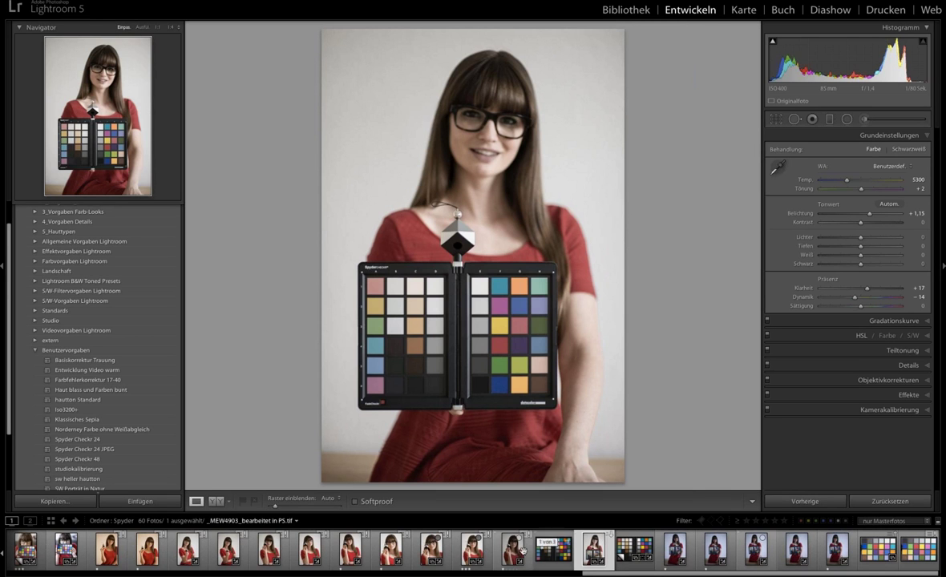
Paste the chart photo's settings onto _MEW4902 with the Vorherige button.
left_click(517, 553)
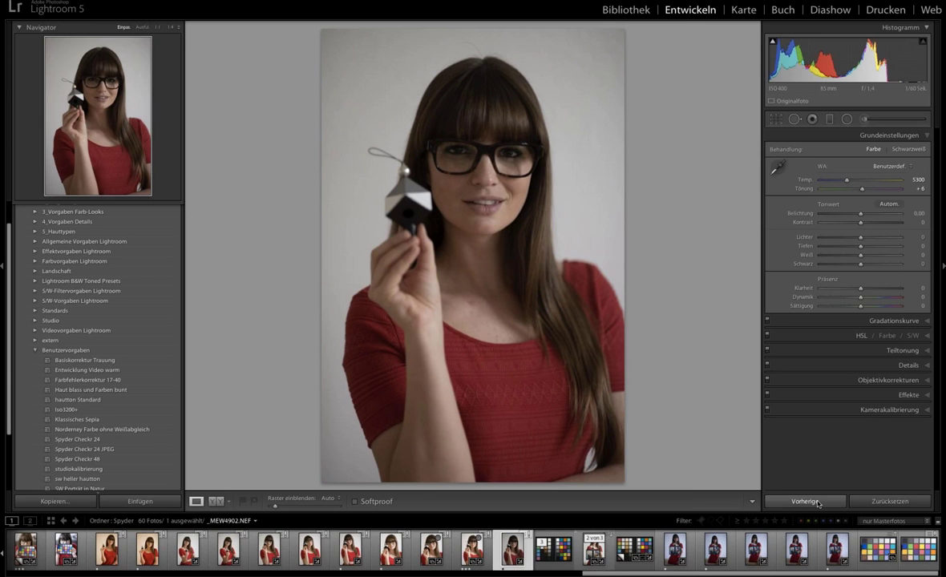
left_click(806, 501)
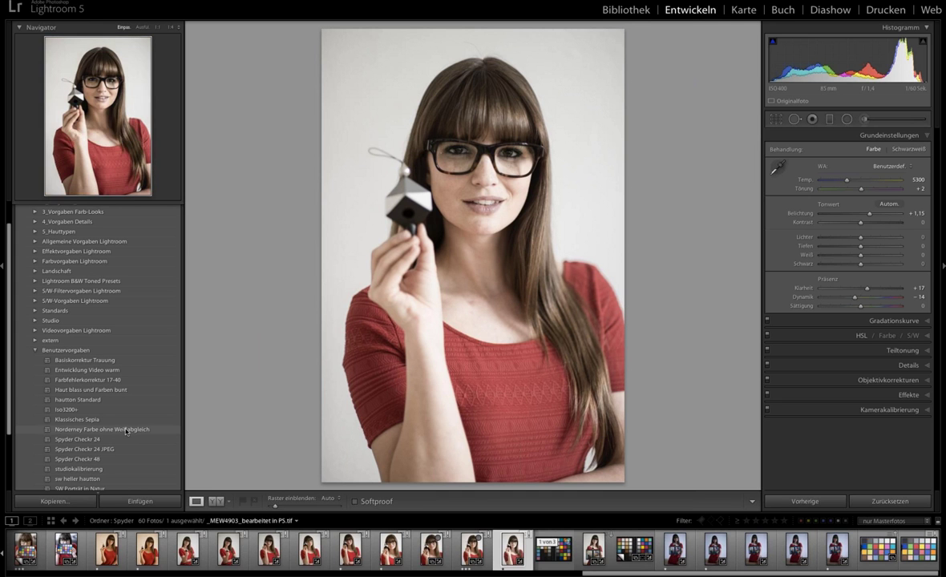
Set Spyder Checkr 24 as the preset applied on import via Auf Importieren anwenden.
right_click(82, 441)
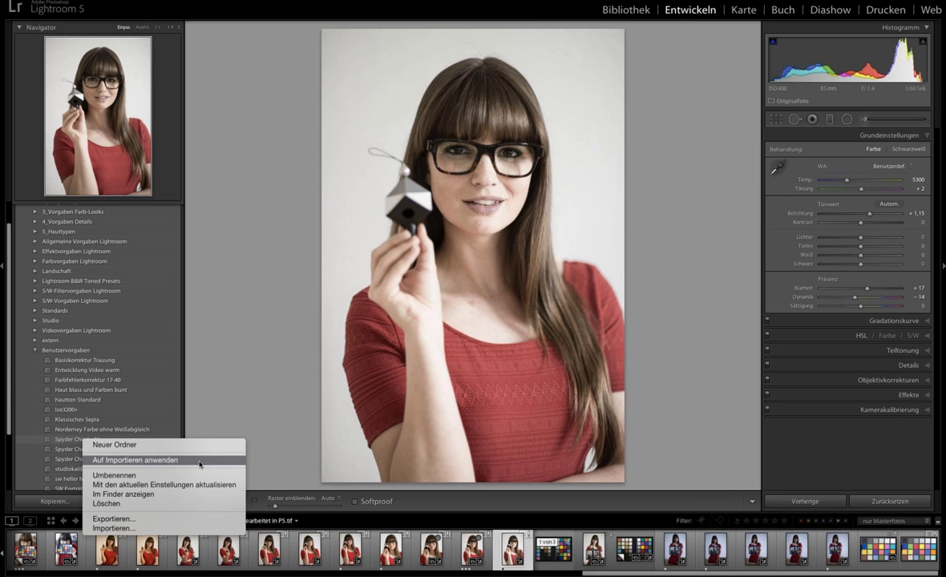
left_click(200, 462)
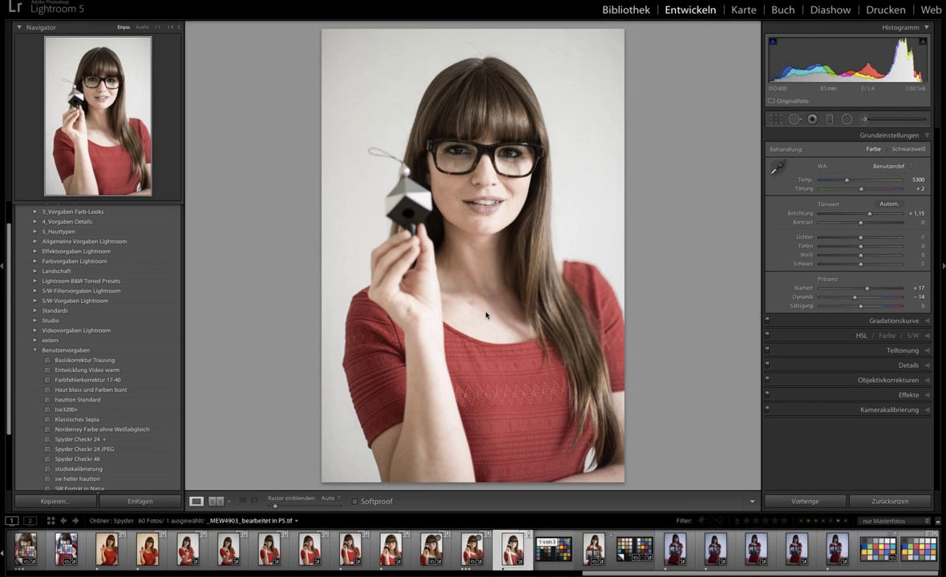
In the Library, verify the Import dialog's Entwicklungseinstellungen shows Spyder Checkr 24, then cancel.
key("g")
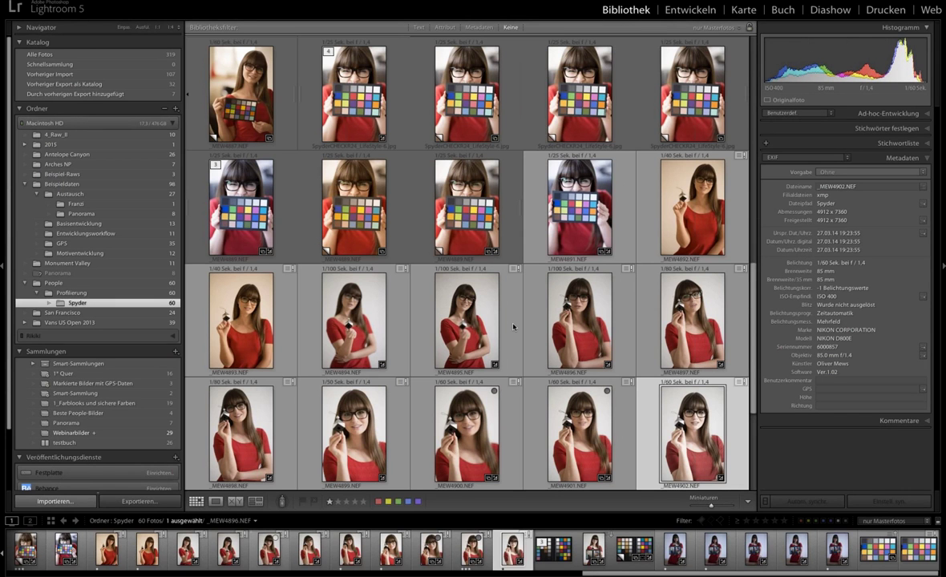
key("ctrl+shift+i")
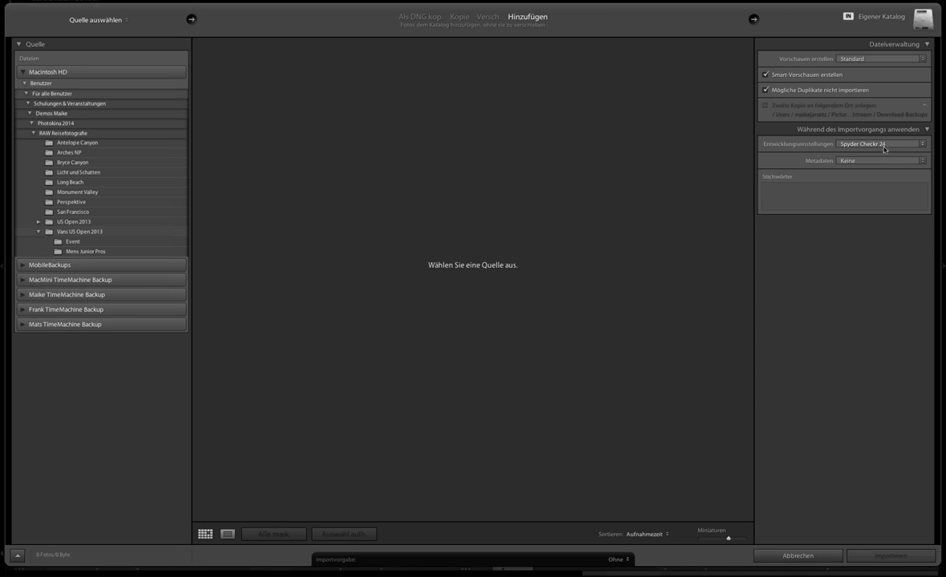
left_click(807, 559)
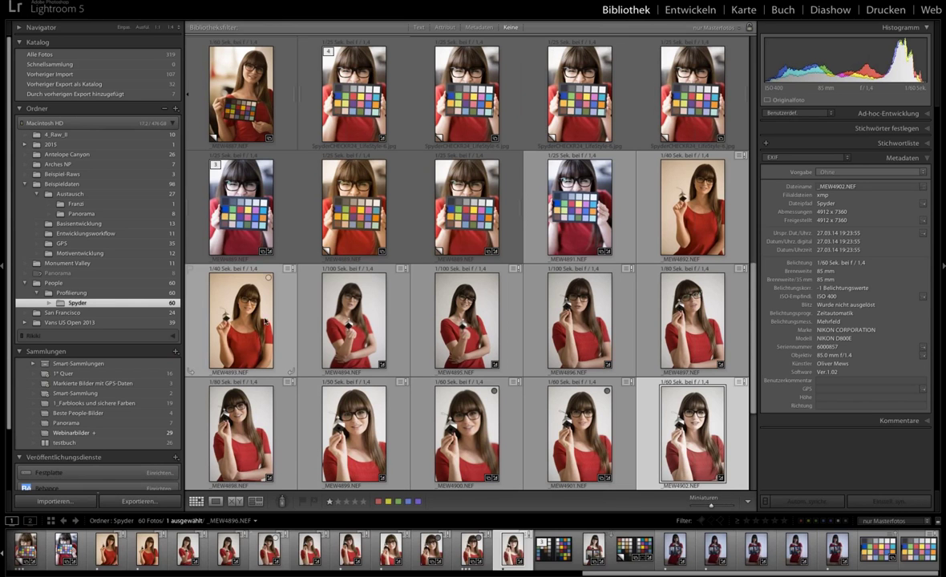
Select _MEW4893 and browse its Ad-hoc-Entwicklung saved presets without choosing one.
mouse_move(241, 321)
left_click(257, 318)
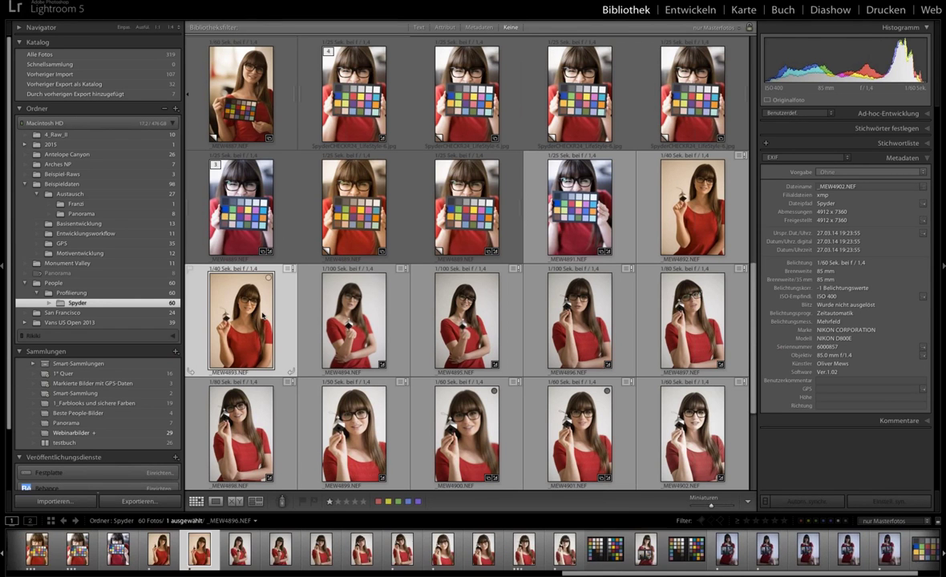
left_click(888, 113)
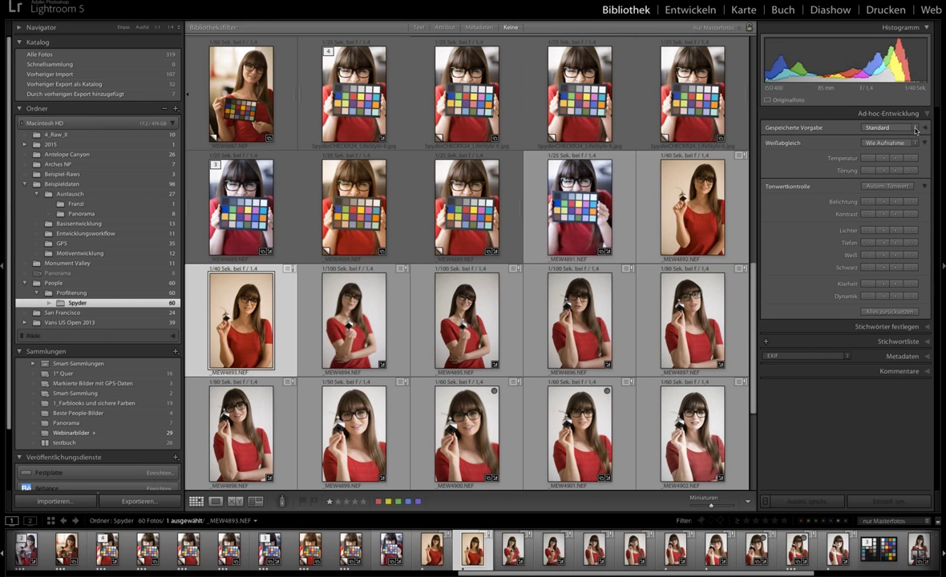
left_click(916, 130)
mouse_move(850, 243)
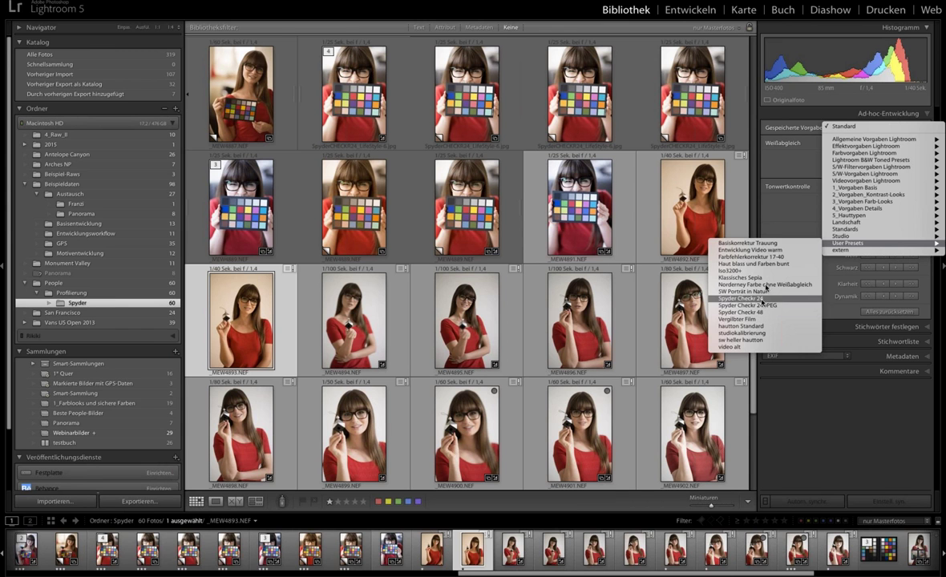
left_click(775, 225)
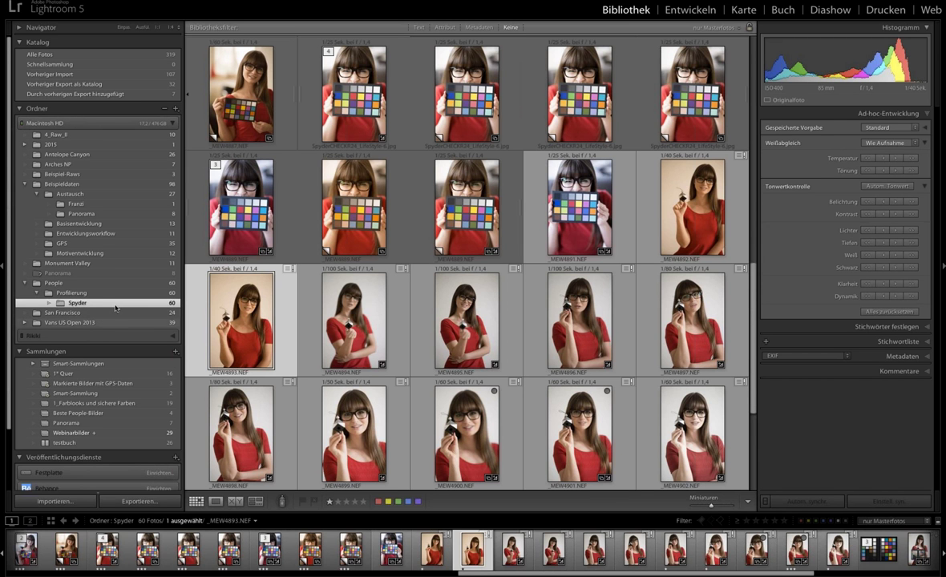
Open the Vans US Open 2013 folder and select the first photo of the IMG_1305 stack.
left_click(96, 254)
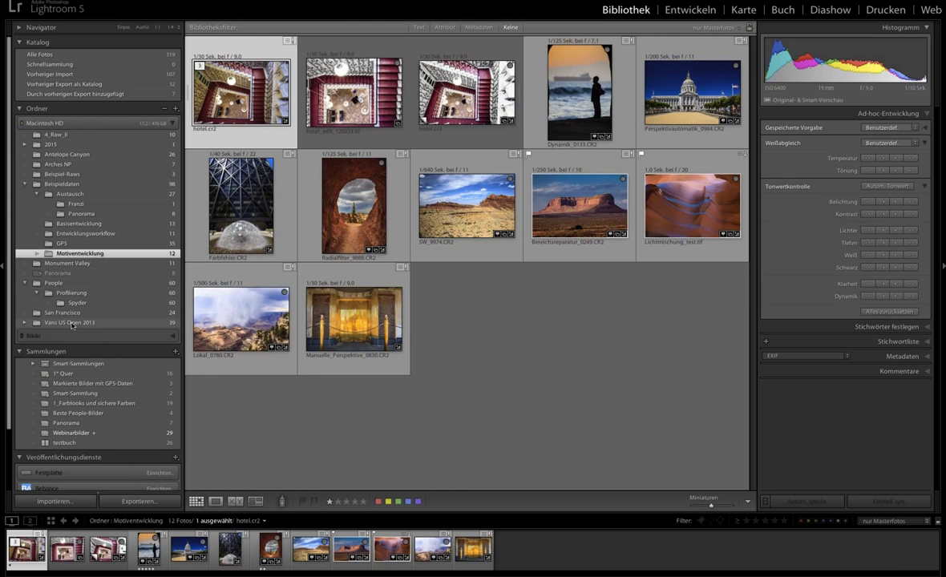
left_click(51, 325)
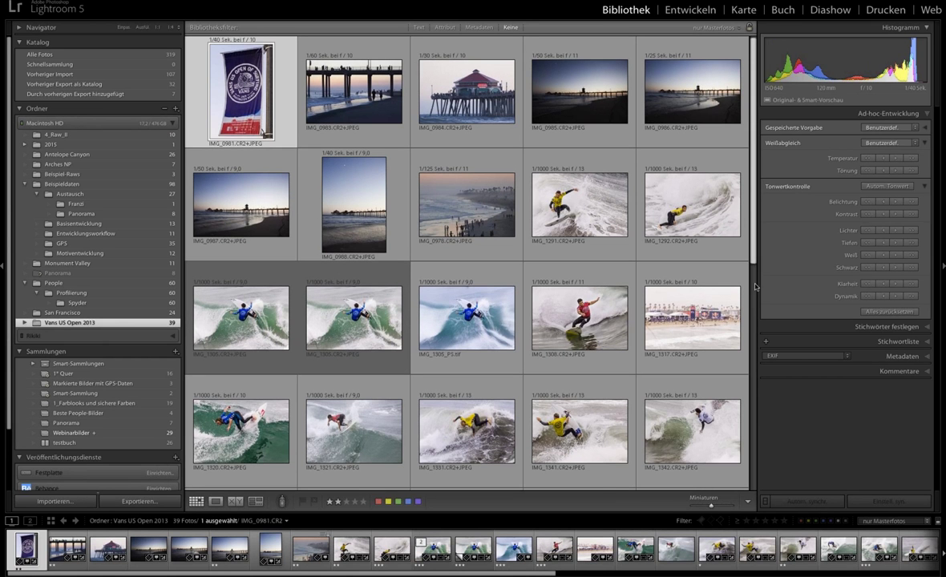
scroll(751, 394, "down", 1)
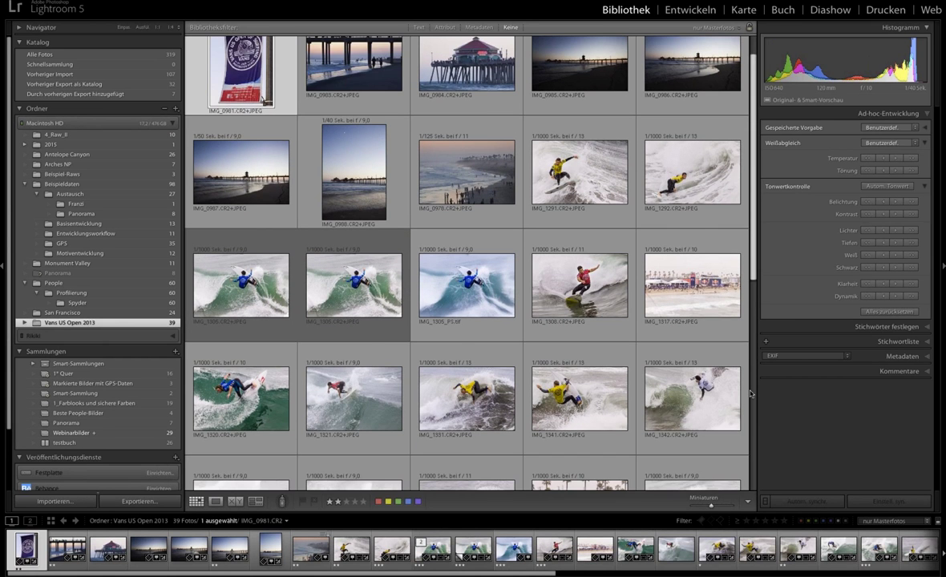
scroll(751, 394, "down", 5)
scroll(744, 433, "down", 5)
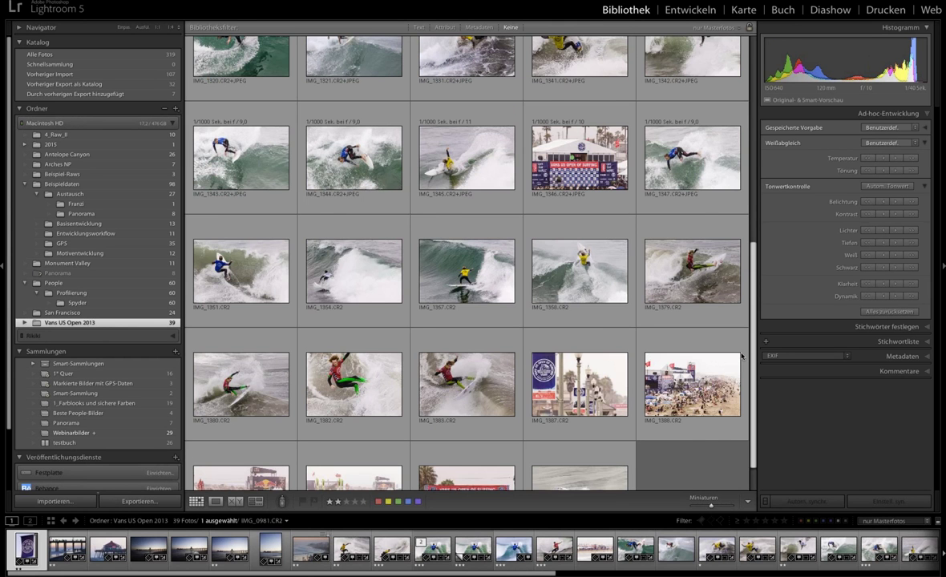
scroll(742, 356, "up", 3)
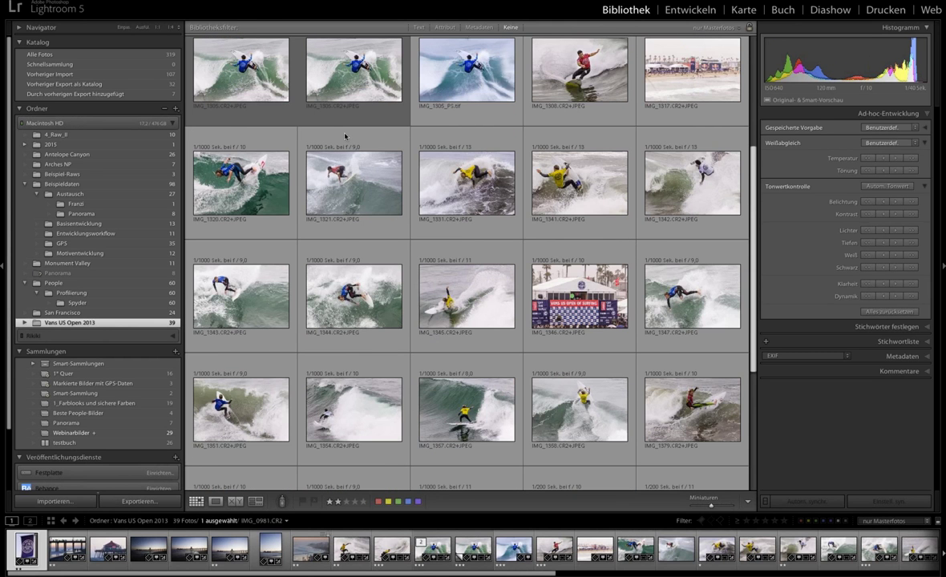
scroll(344, 136, "up", 1)
left_click(345, 136)
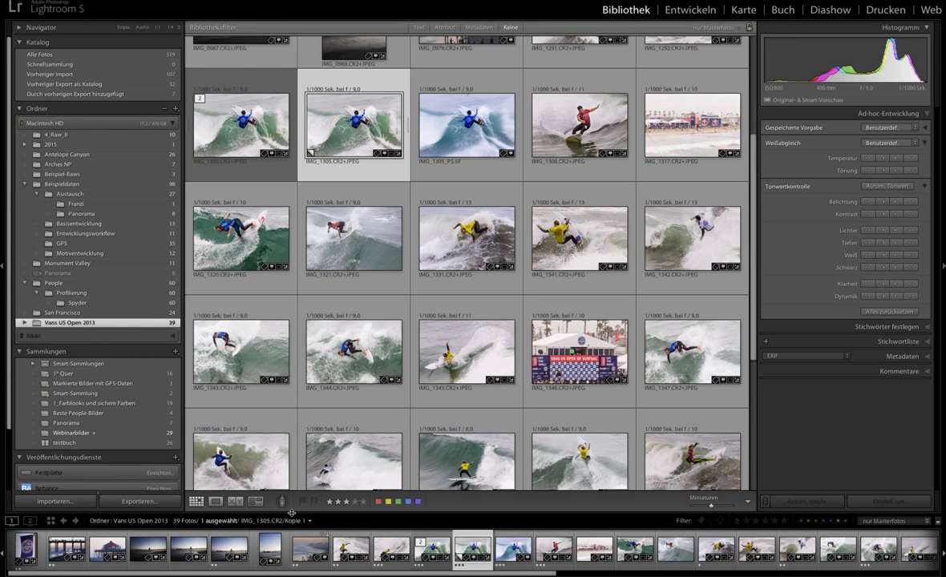
mouse_move(241, 125)
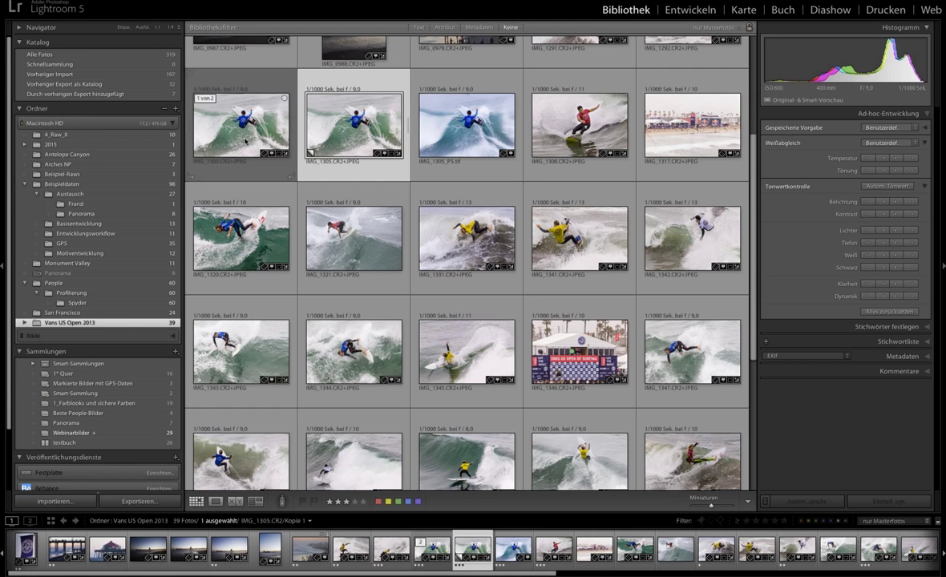
left_click(245, 141)
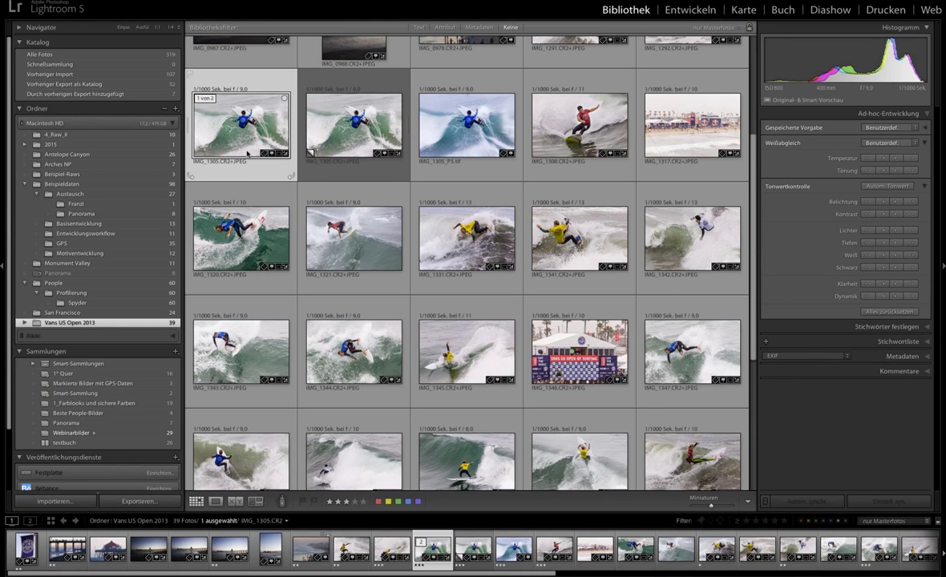
Open IMG_1305 in Develop and reset the Orange HSL luminance to 0.
key("d")
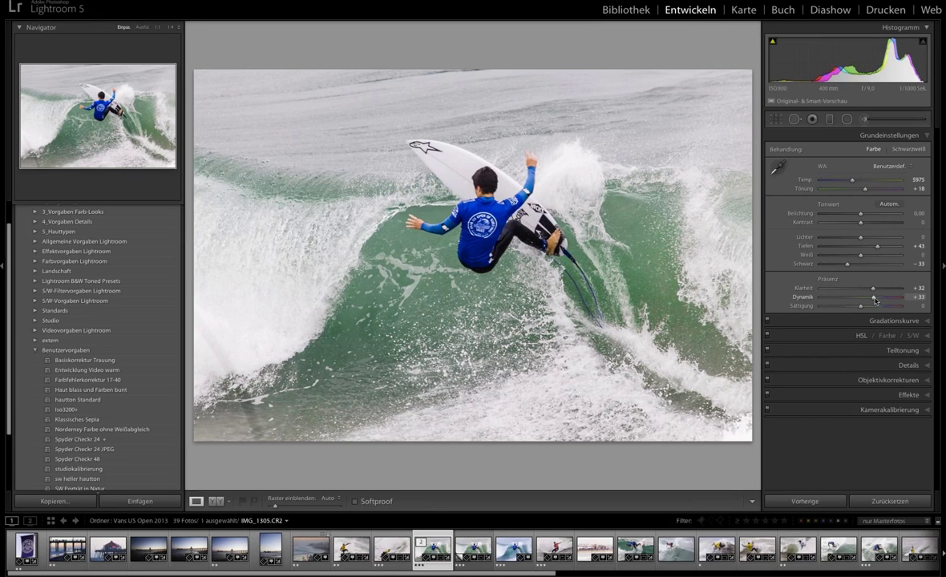
left_click(860, 337)
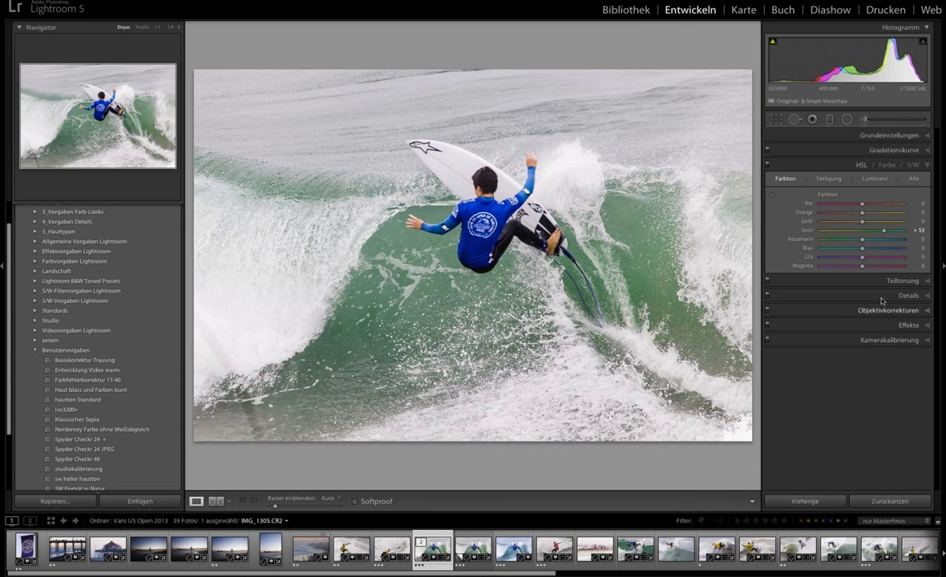
left_click(828, 178)
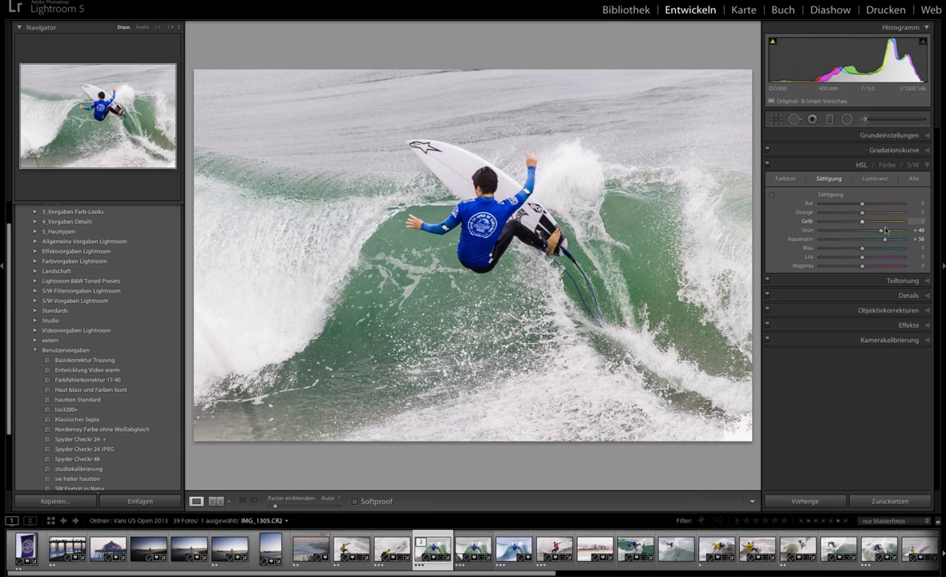
left_click(882, 180)
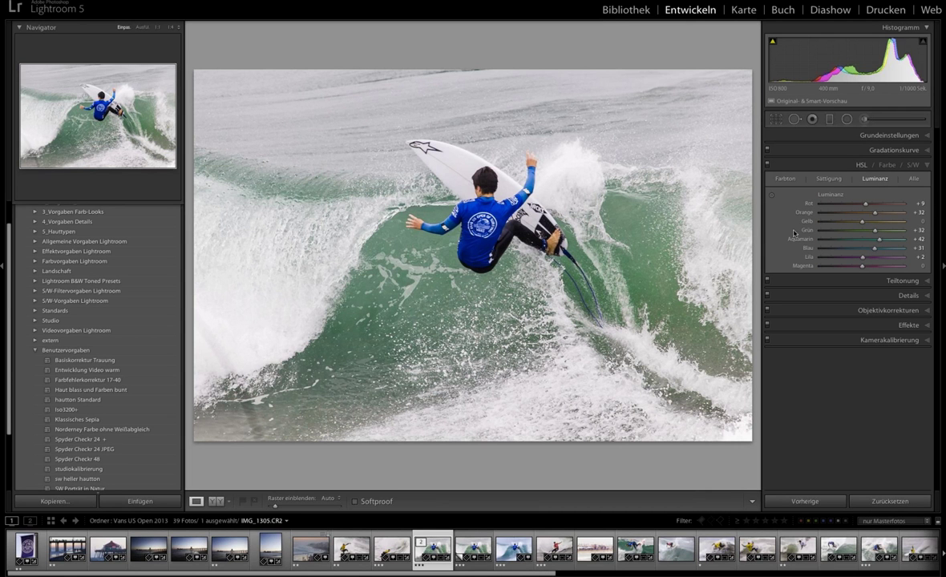
double_click(874, 214)
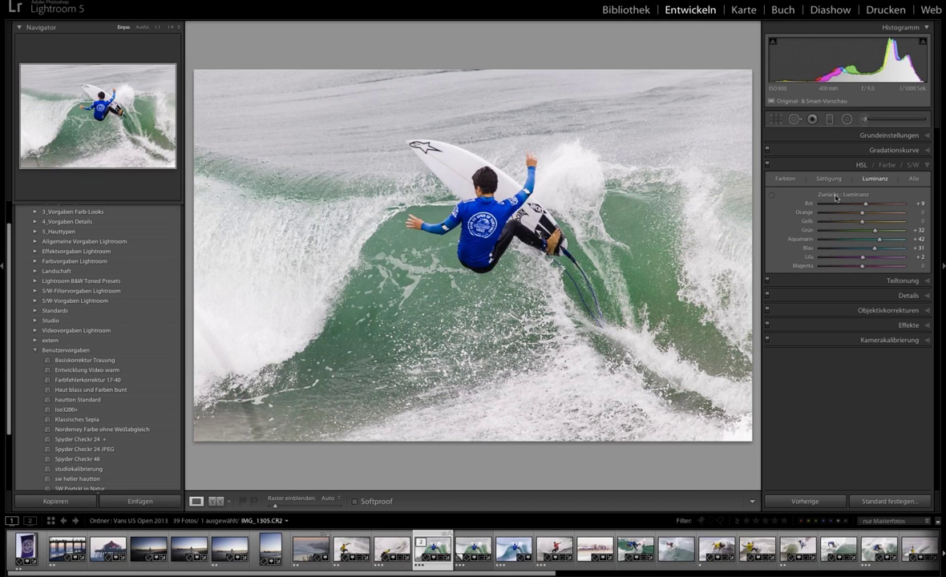
Reset all HSL luminance values to 0 and confirm saturation and hue are also at 0.
key("alt")
left_click(856, 196, "alt")
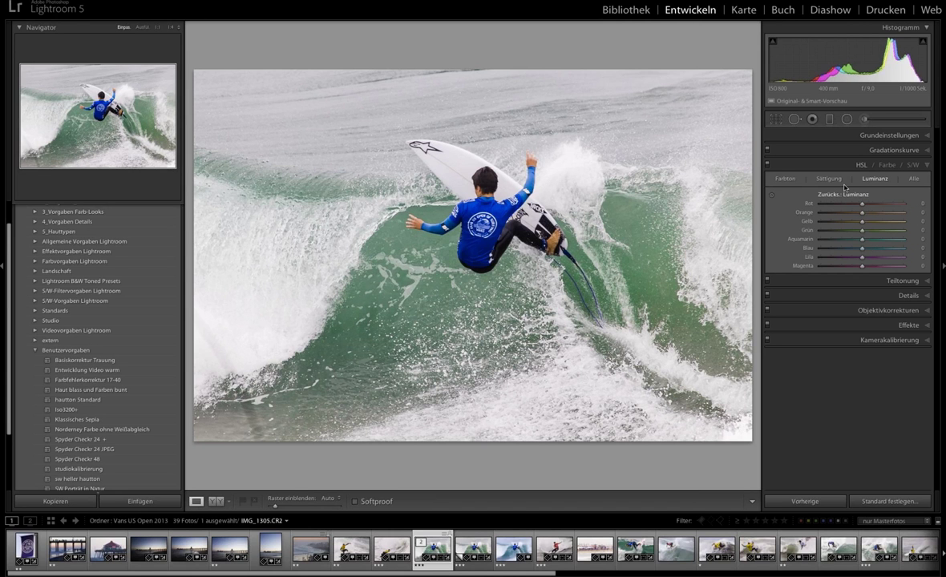
left_click(830, 178)
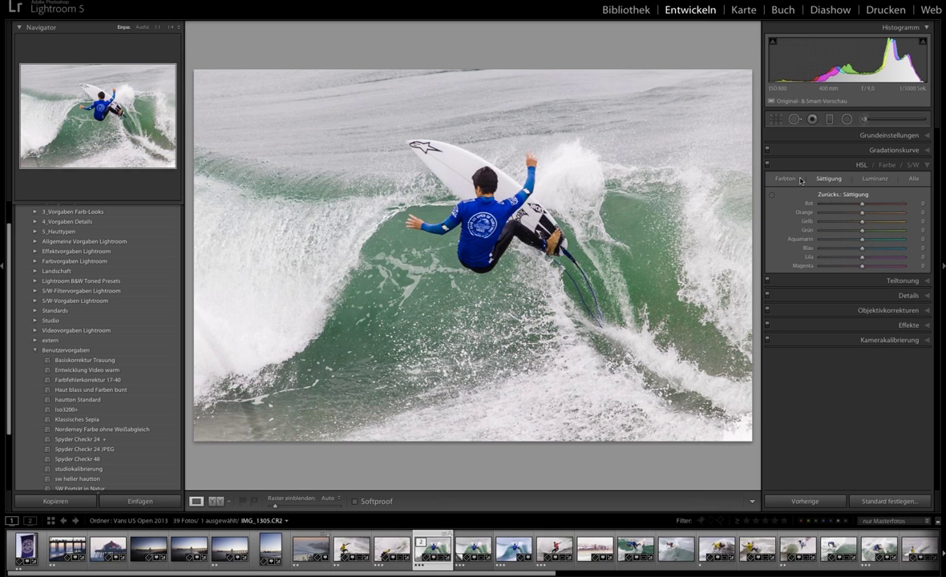
left_click(802, 179)
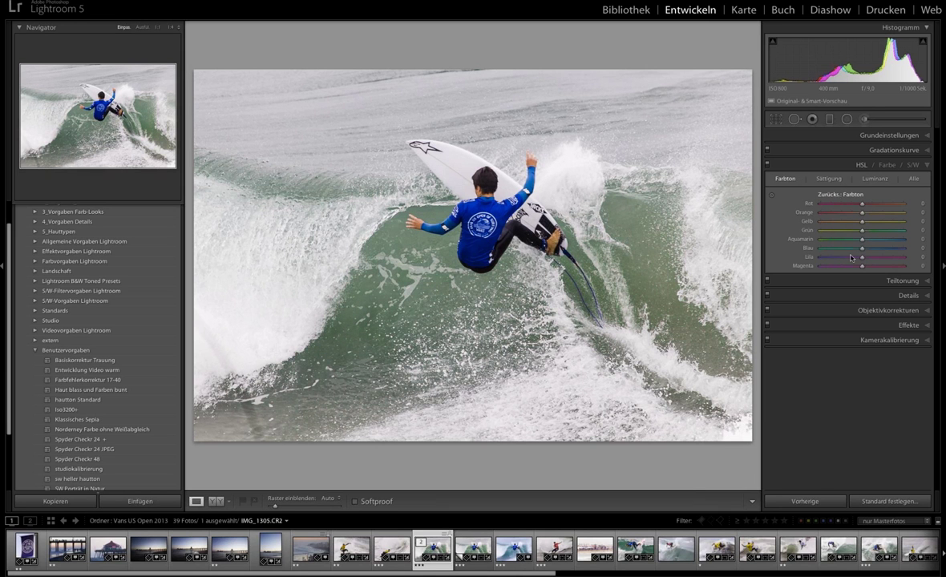
left_click(834, 135)
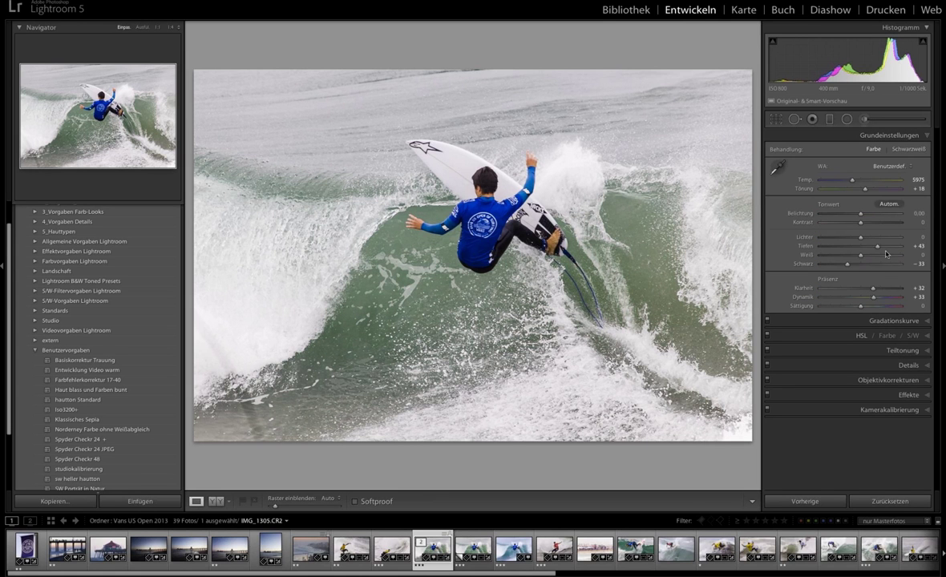
Reset the Basic panel Vibrance (Dynamik) slider from +33 to 0.
key("alt")
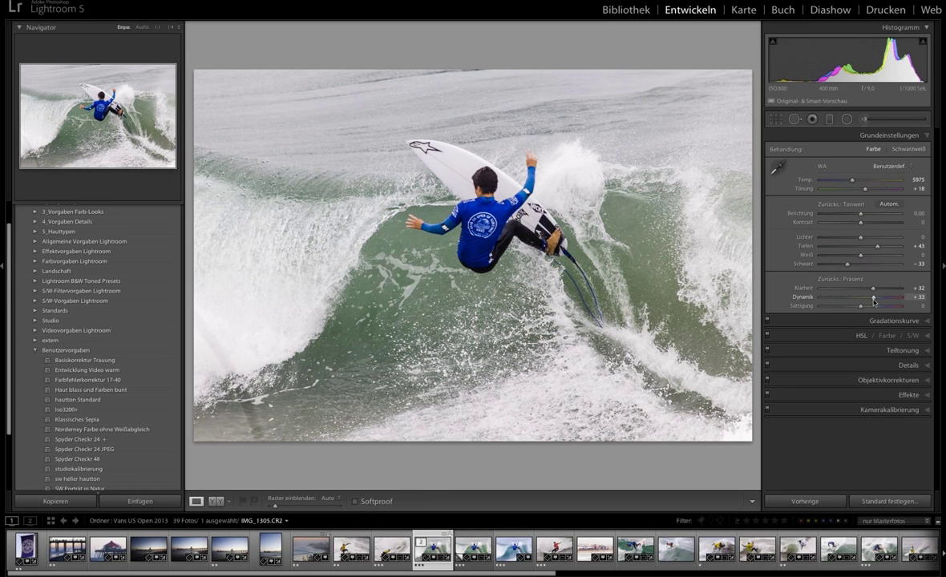
left_click_drag(873, 300, 874, 298)
double_click(874, 300)
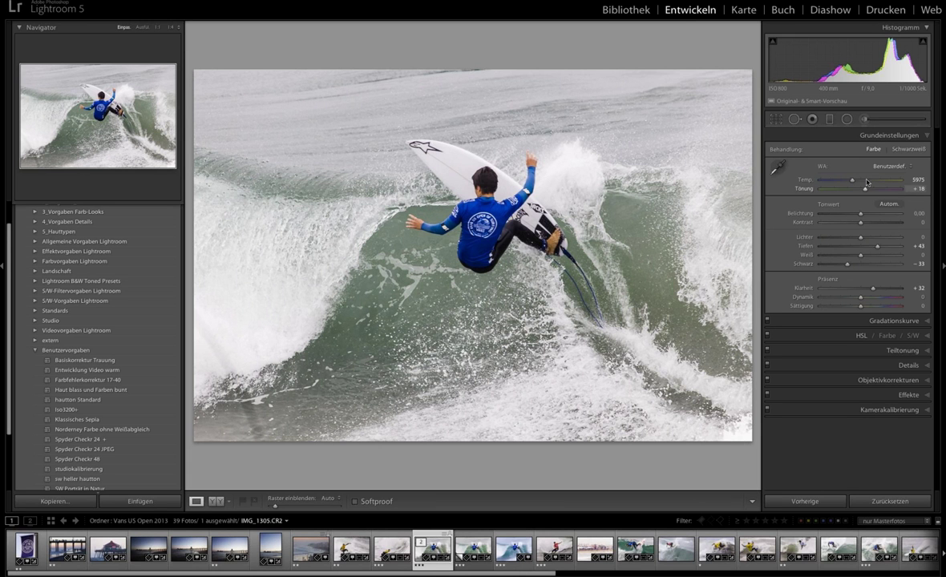
Try cooler and warmer white balance values between 4825 and 6678, settling Temp at 6336.
left_click_drag(851, 180, 853, 182)
left_click_drag(852, 183, 842, 183)
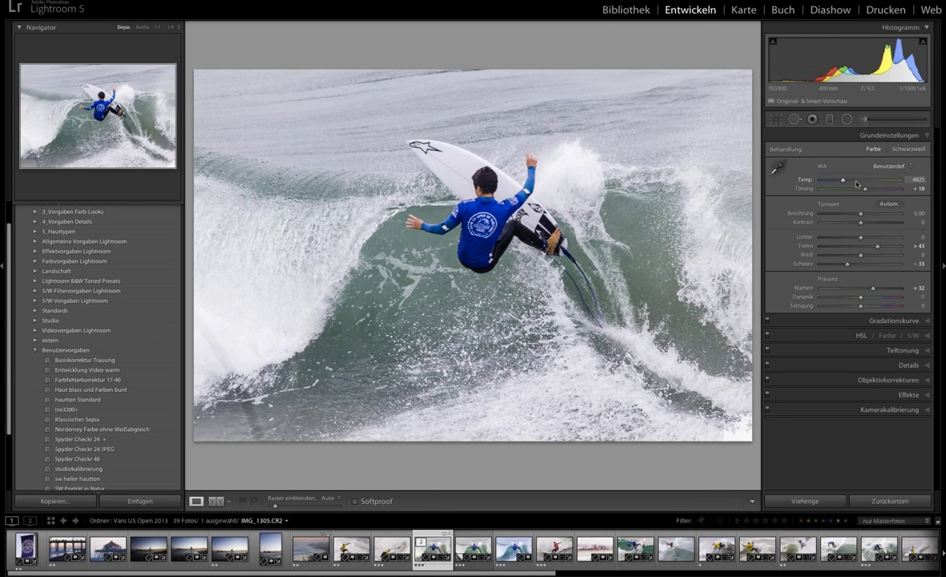
left_click(857, 184)
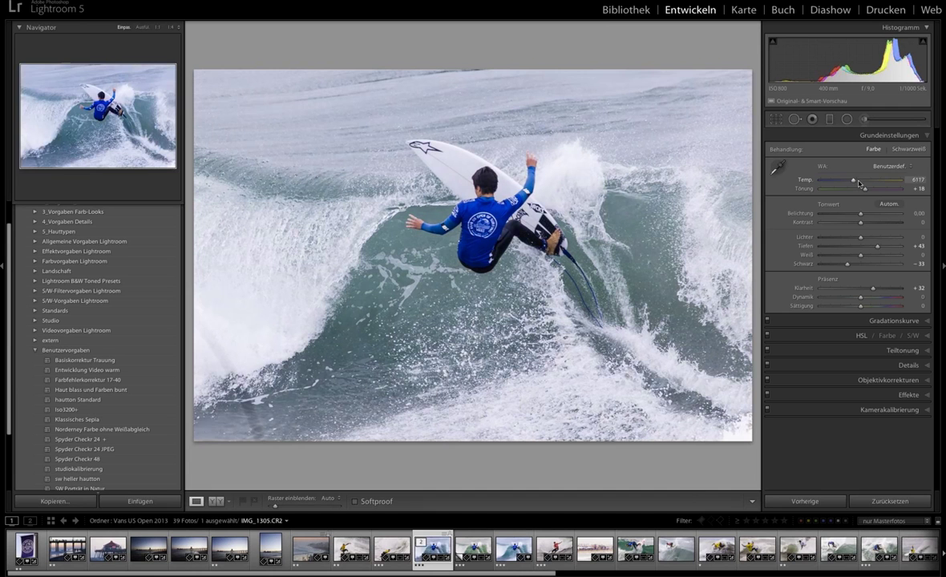
left_click(859, 184)
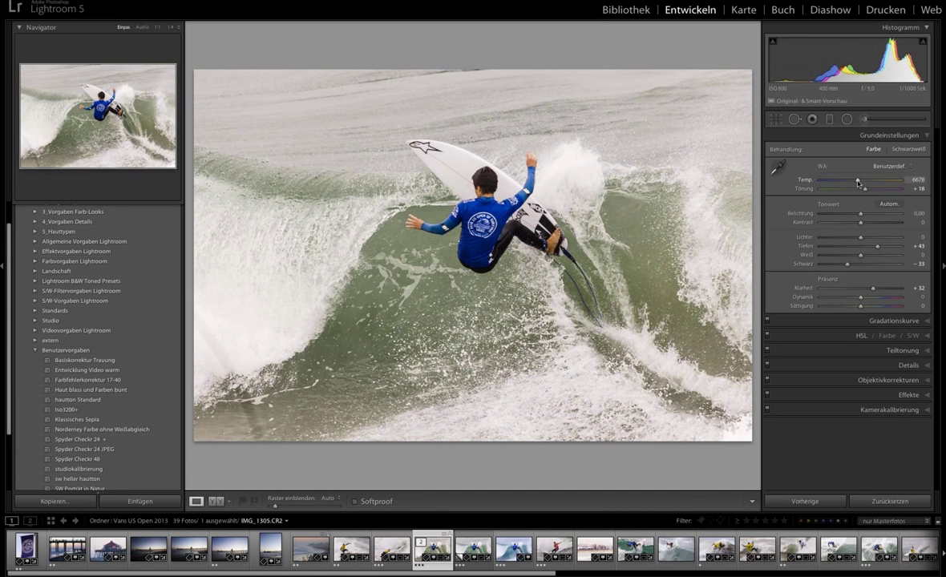
left_click_drag(858, 183, 854, 183)
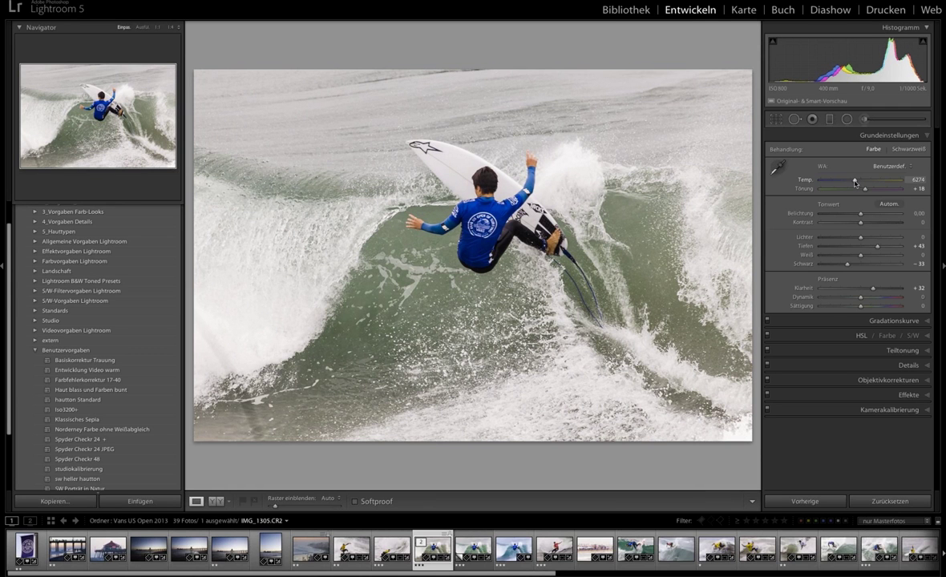
left_click_drag(855, 183, 857, 183)
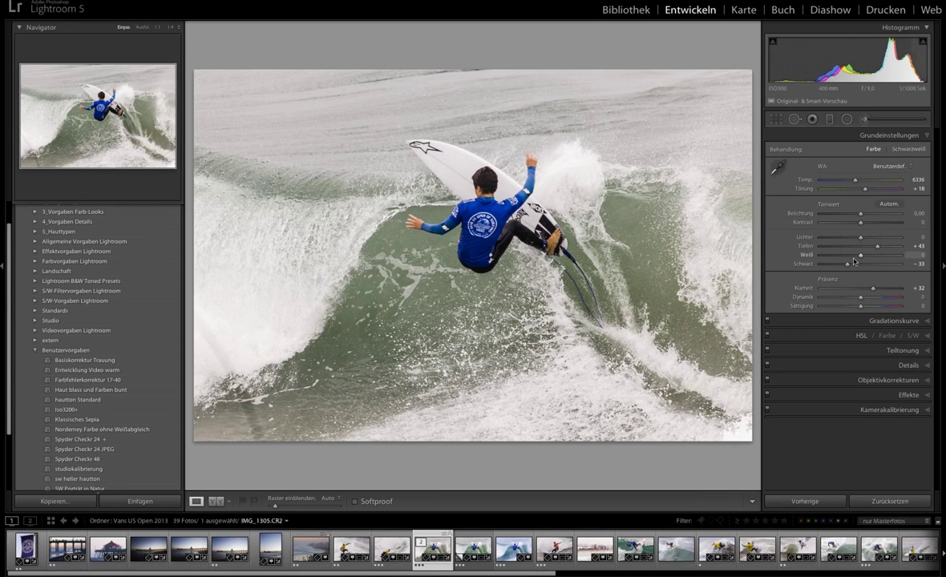
left_click_drag(862, 302, 891, 302)
Experiment with Vibrance and Saturation values, then return both to 0.
left_click(891, 302)
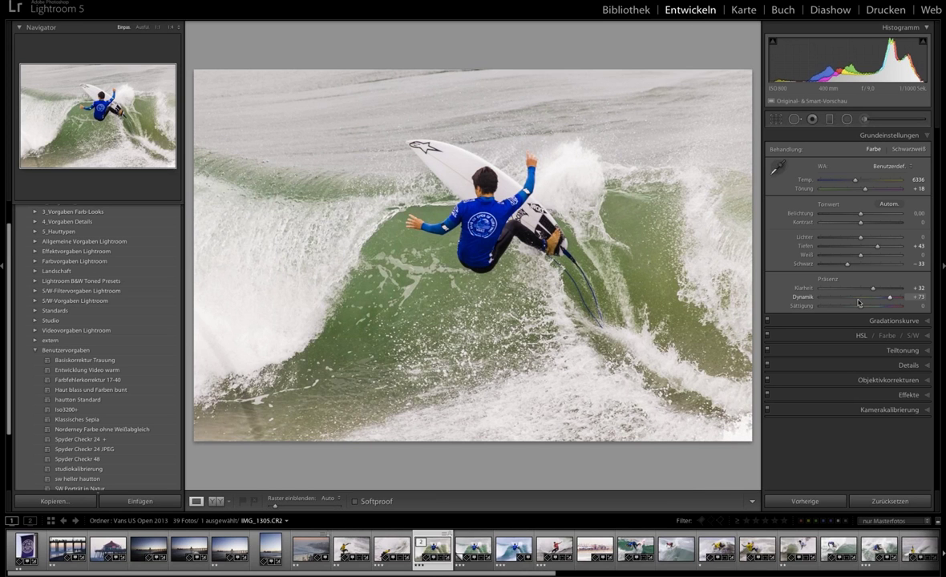
left_click(859, 302)
left_click_drag(858, 302, 857, 302)
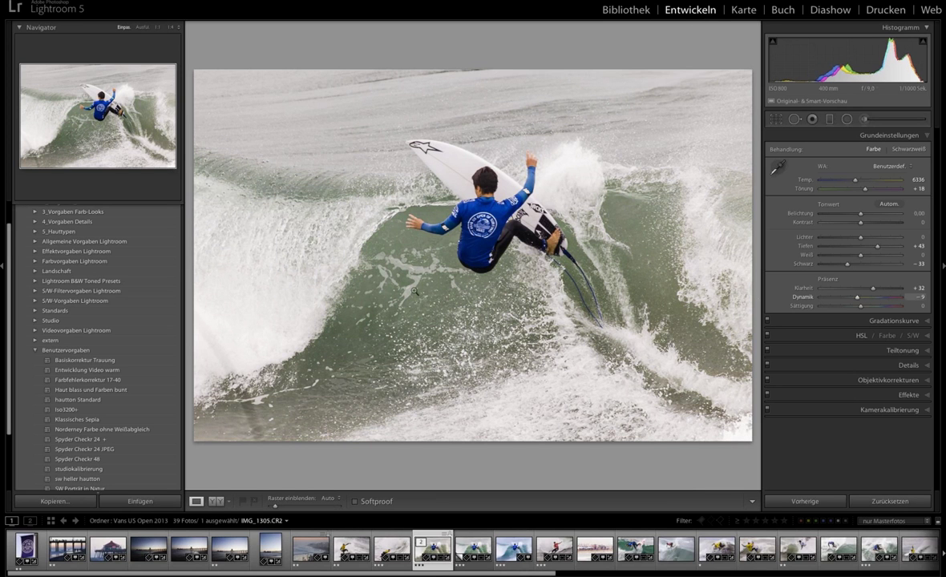
left_click_drag(866, 299, 863, 312)
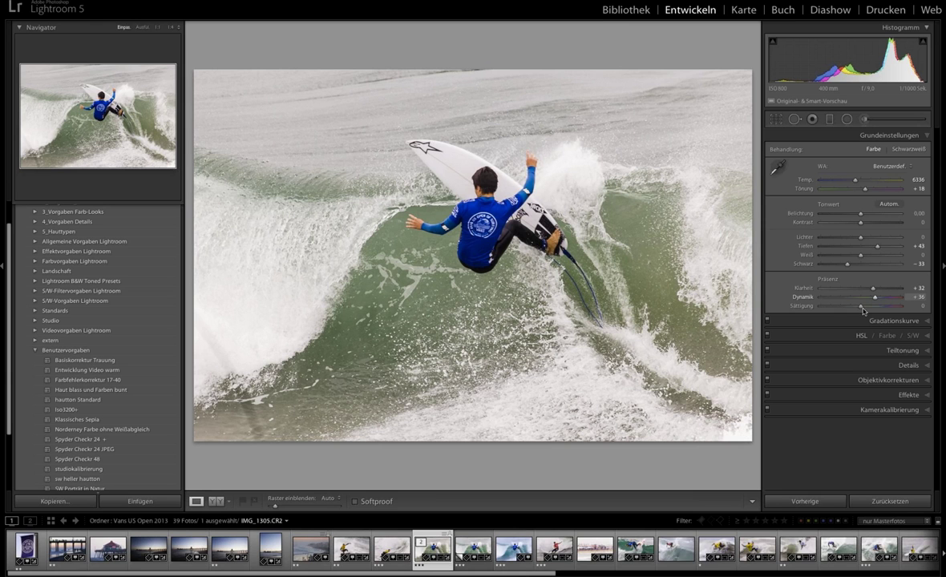
double_click(876, 303)
left_click_drag(861, 305, 863, 310)
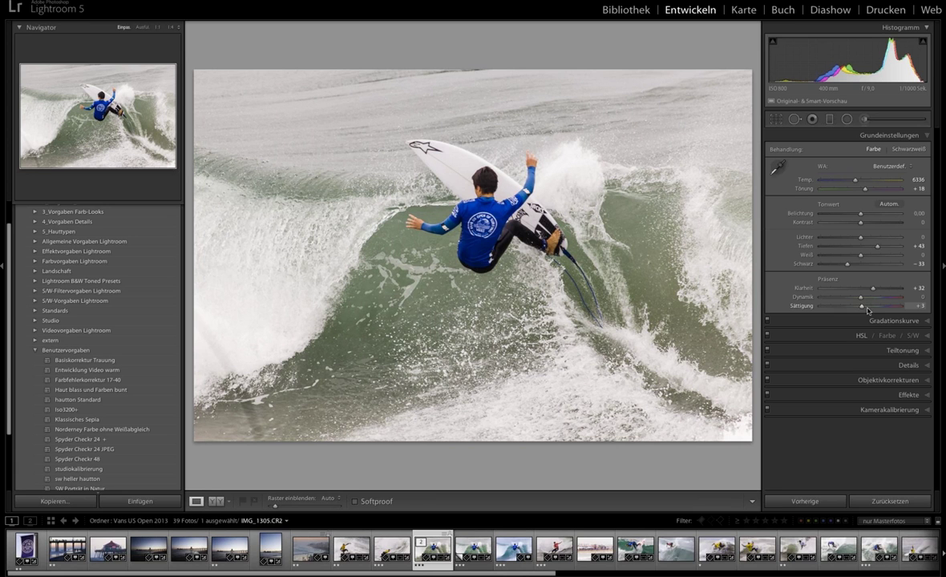
left_click_drag(868, 310, 886, 310)
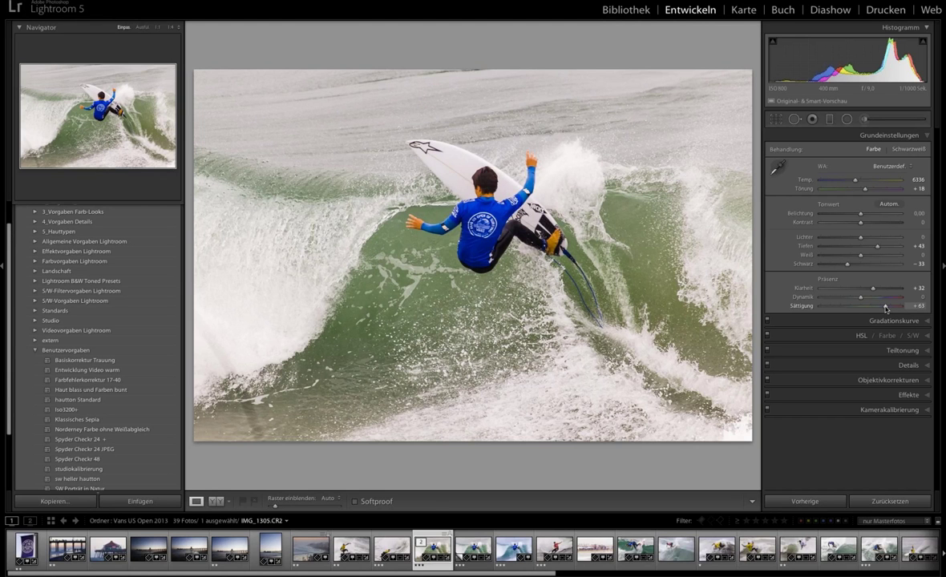
double_click(886, 309)
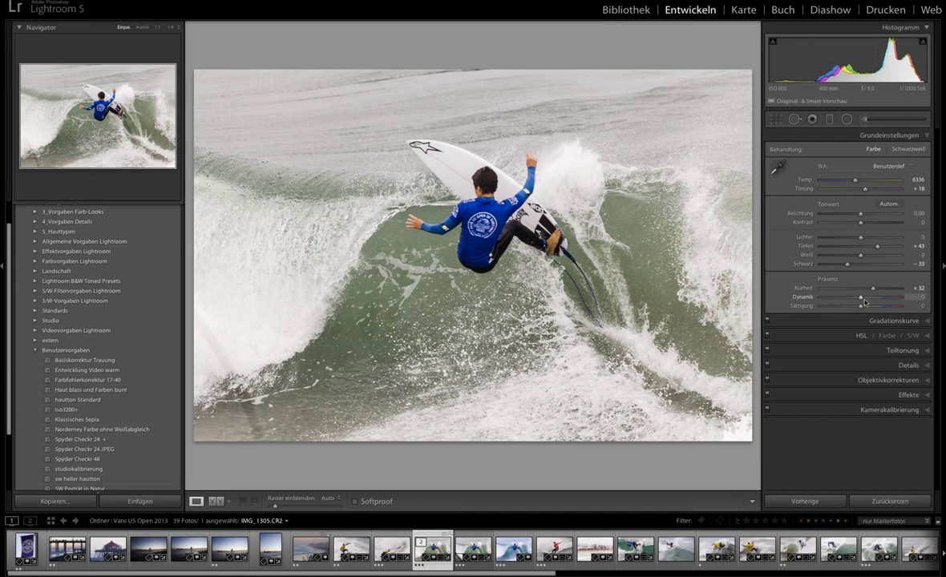
Raise Vibrance to +69.
left_click_drag(860, 297, 863, 300)
left_click_drag(870, 299, 891, 301)
left_click(891, 302)
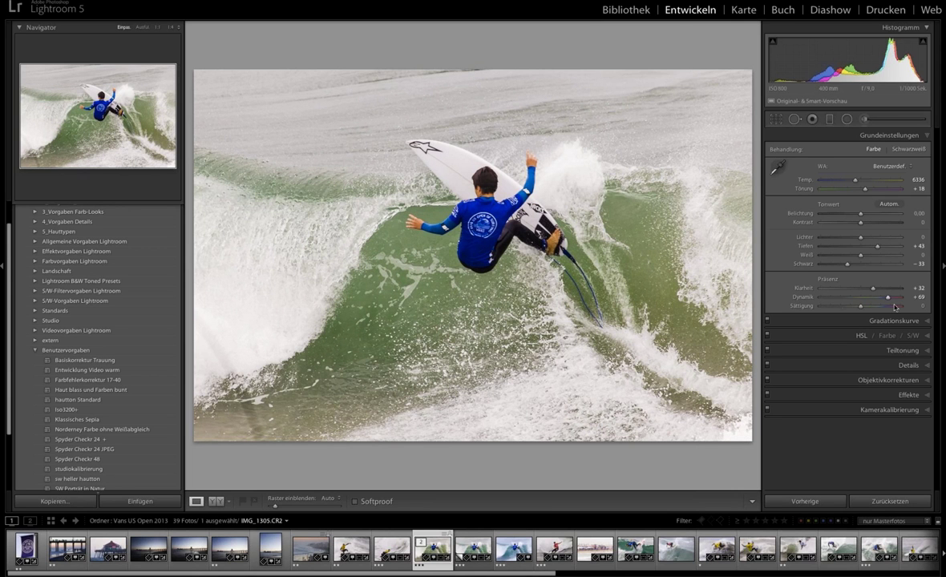
Use the HSL hue targeted tool on the wave water to set Green +49 and Aqua +1.
left_click(862, 335)
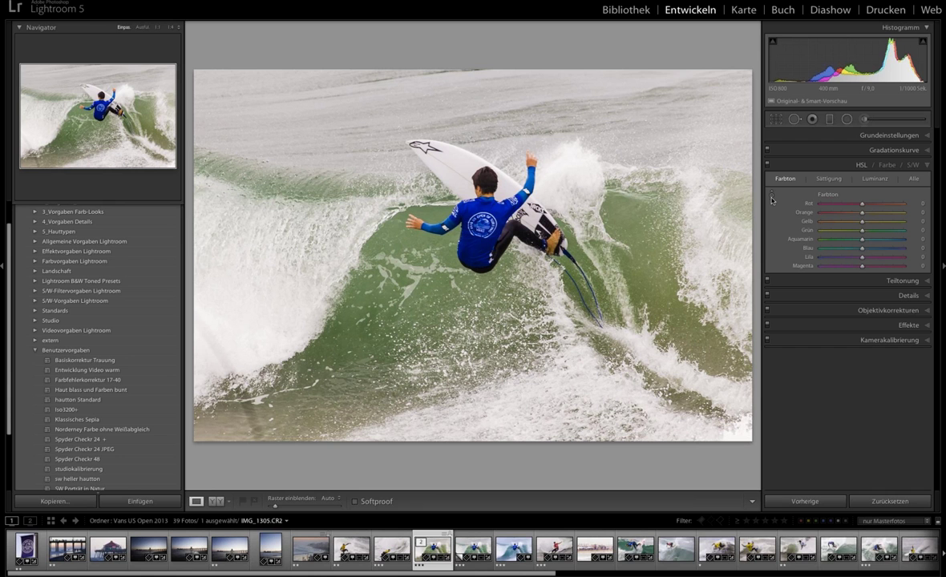
key("alt")
left_click(773, 198)
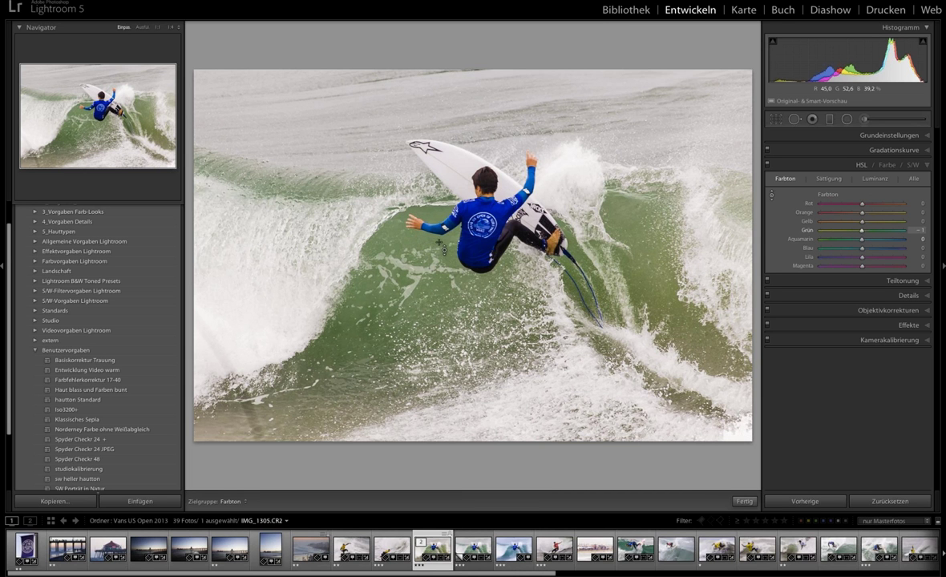
left_click_drag(417, 237, 447, 252)
left_click_drag(440, 308, 441, 301)
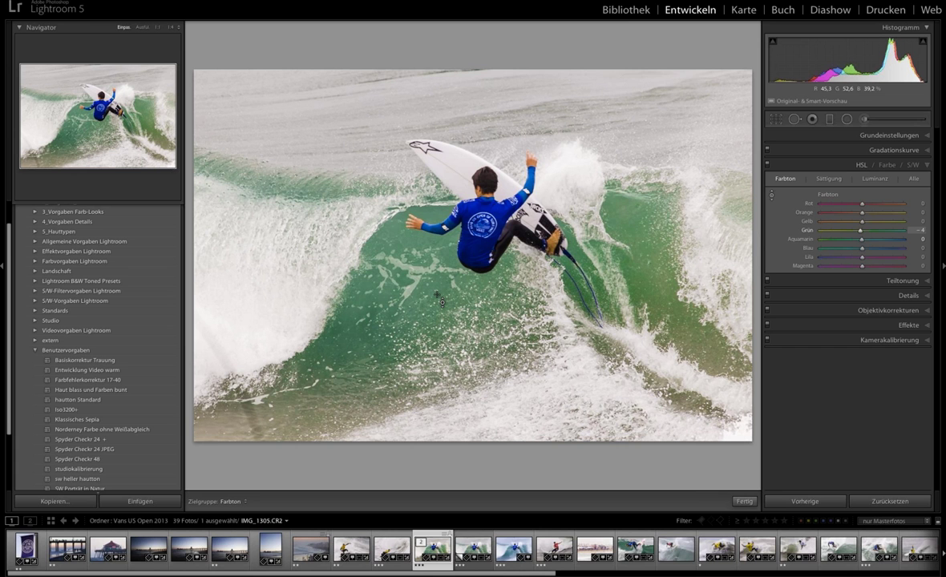
left_click_drag(437, 295, 434, 314)
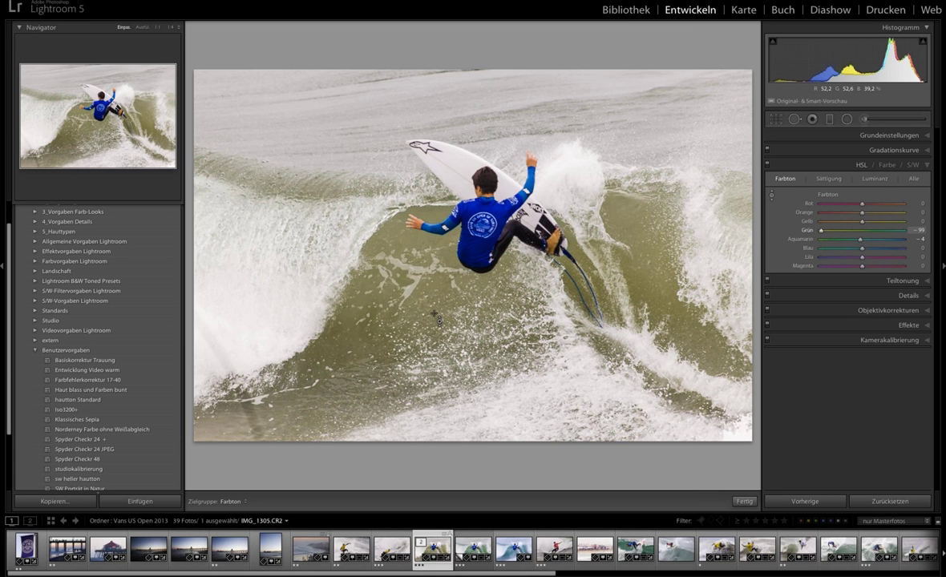
left_click_drag(434, 312, 441, 256)
left_click_drag(442, 259, 672, 260)
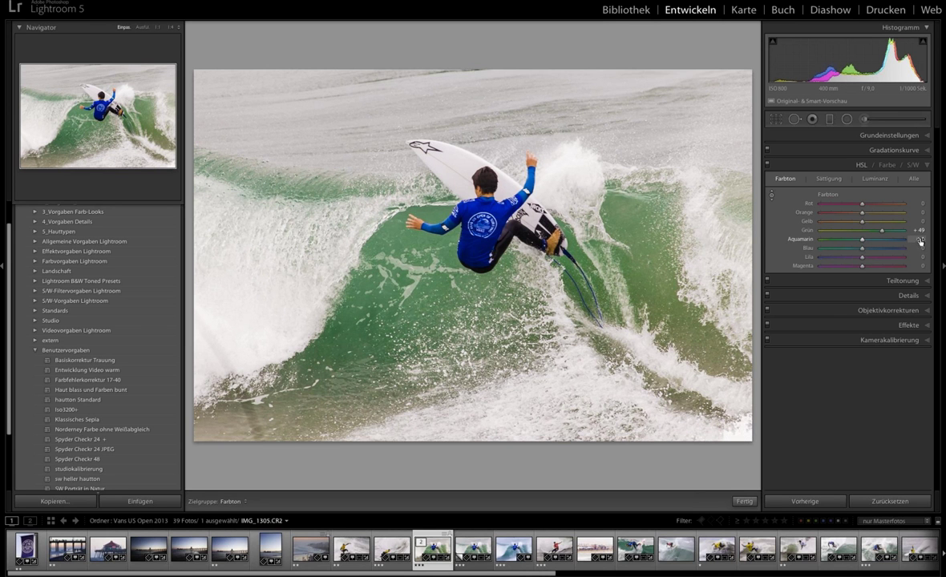
left_click_drag(920, 242, 923, 241)
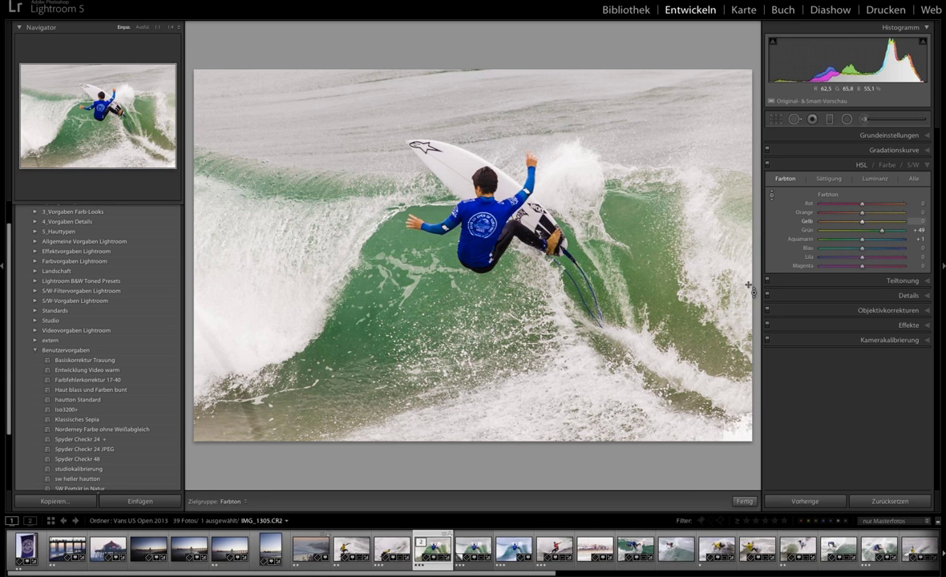
Brighten the water and blue suit with the Luminance targeted tool: Green +20, Blue +64, Purple +19.
left_click(876, 180)
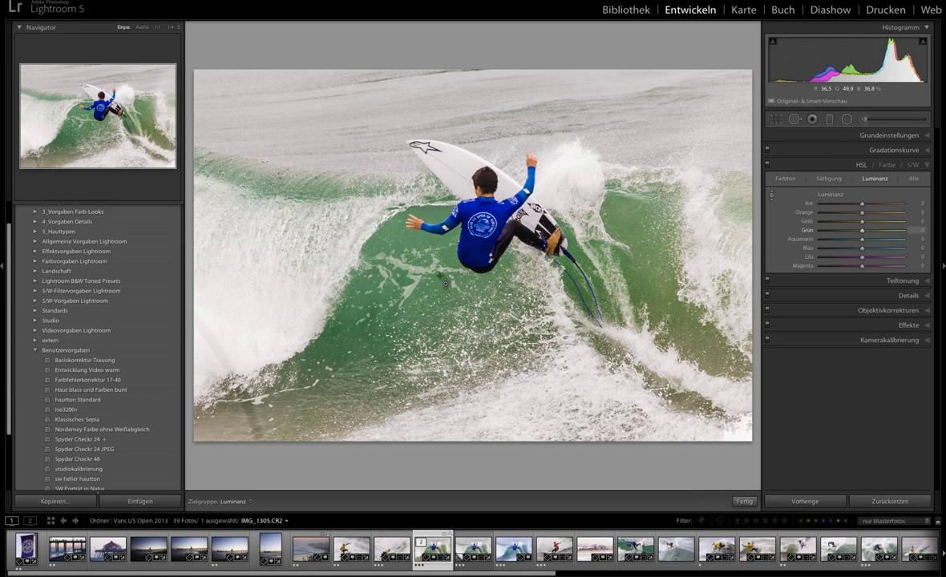
left_click_drag(440, 275, 439, 240)
left_click_drag(434, 329, 438, 273)
left_click_drag(484, 232, 483, 197)
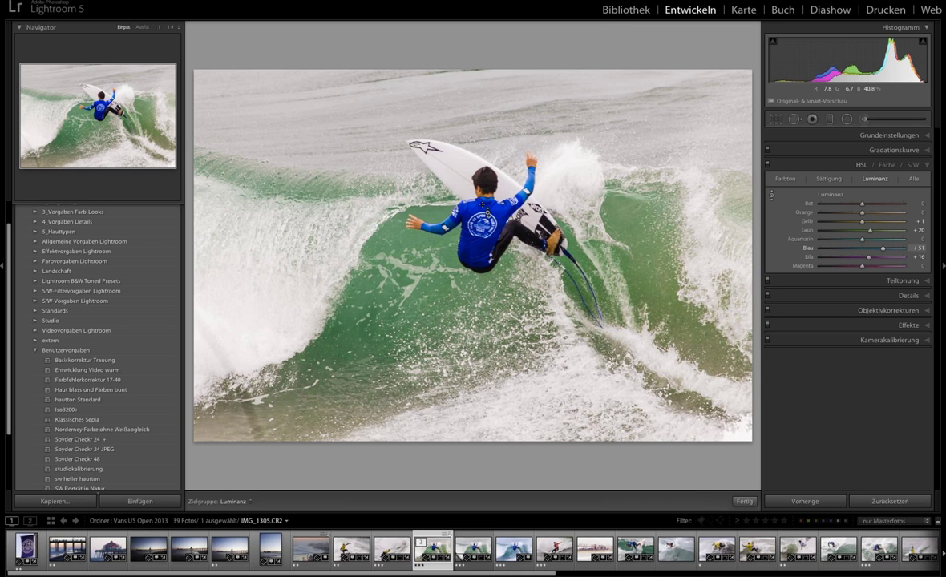
left_click_drag(483, 196, 483, 184)
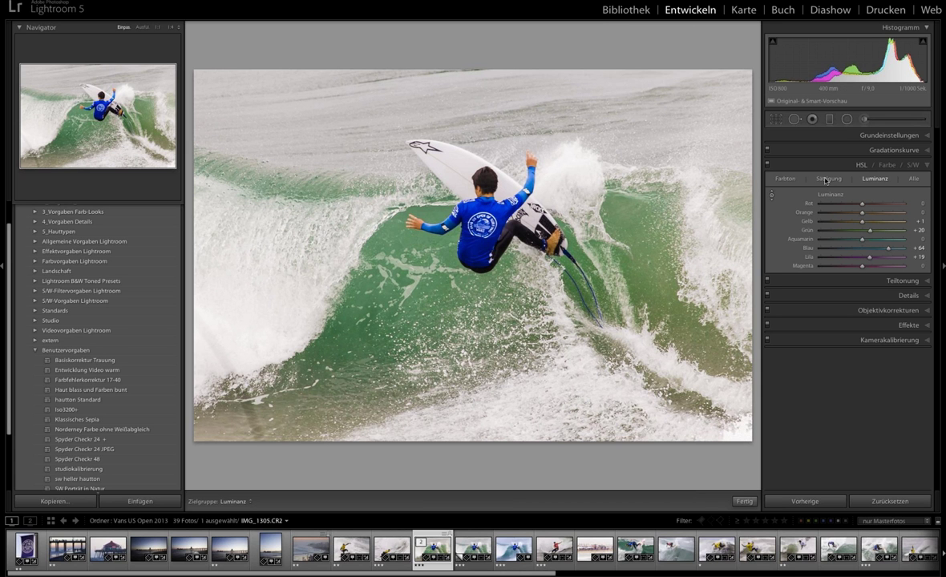
Raise the water's HSL saturation to Green +30 and Yellow +3 with the targeted tool.
left_click(826, 180)
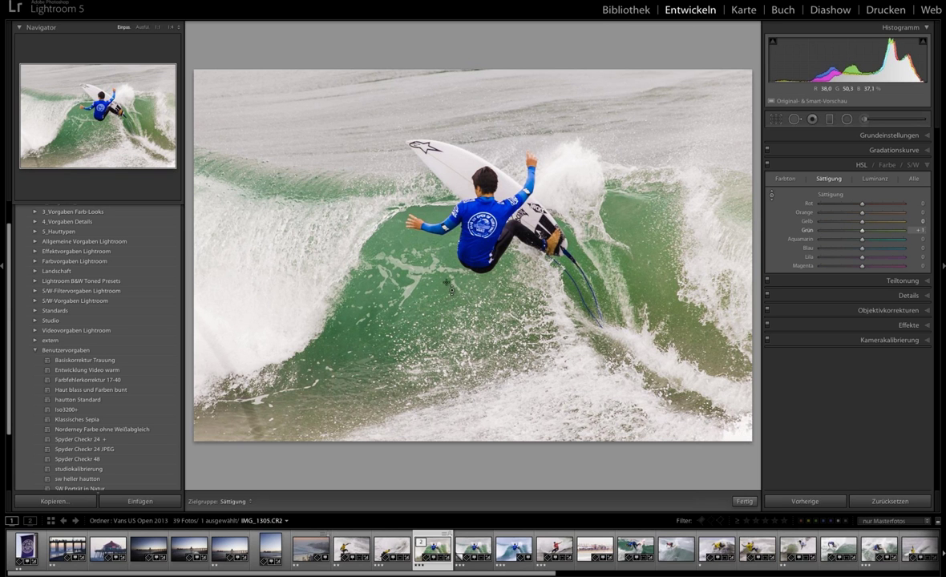
left_click_drag(444, 289, 458, 278)
key("Up")
key("Up")
key("Up")
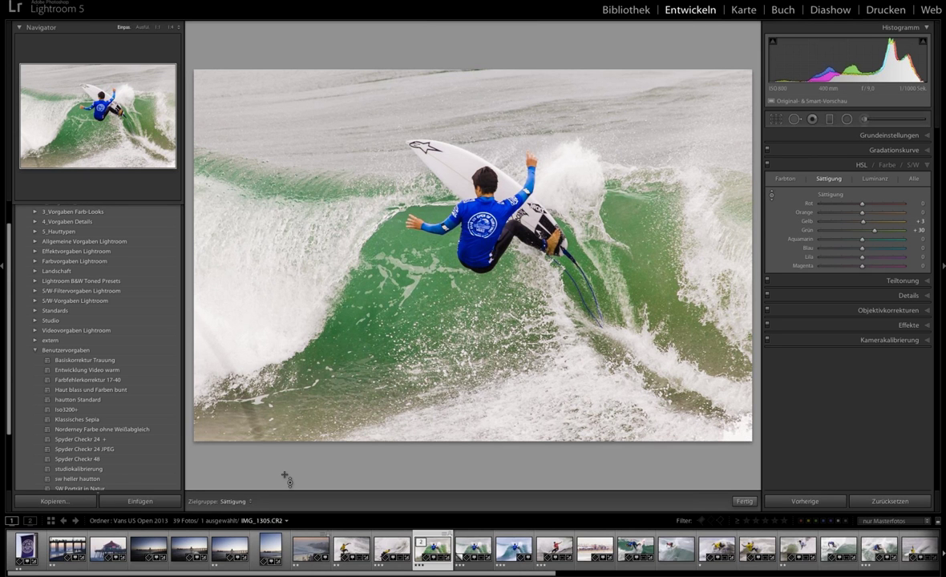
Compare before and after, raise the Green hue slider to +70, then return to loupe view.
key("shift+y")
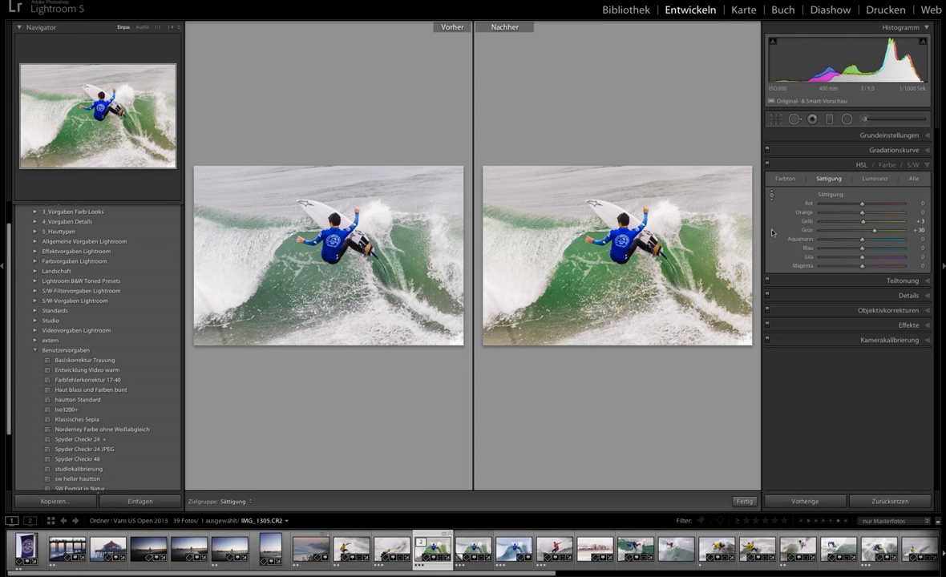
left_click(785, 178)
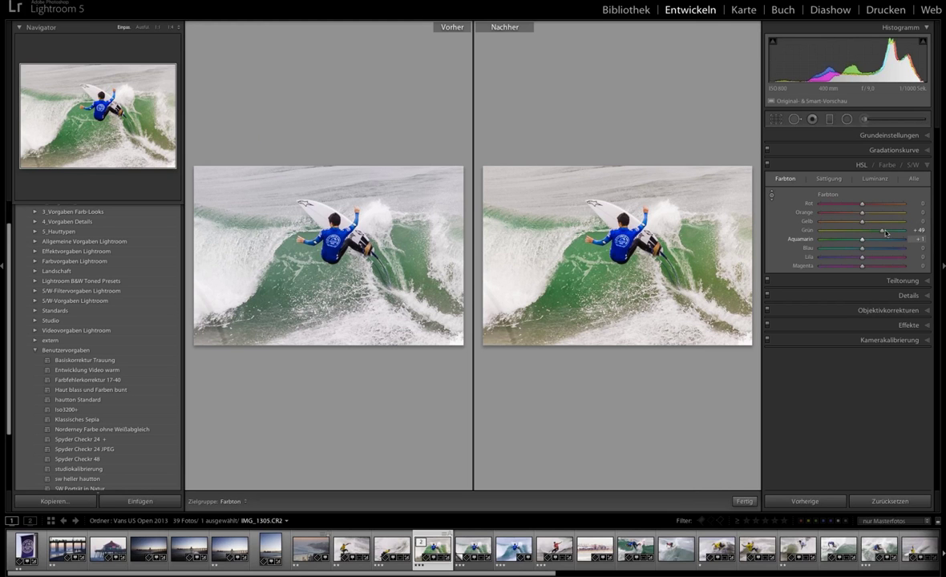
left_click_drag(889, 231, 884, 233)
left_click_drag(885, 233, 892, 232)
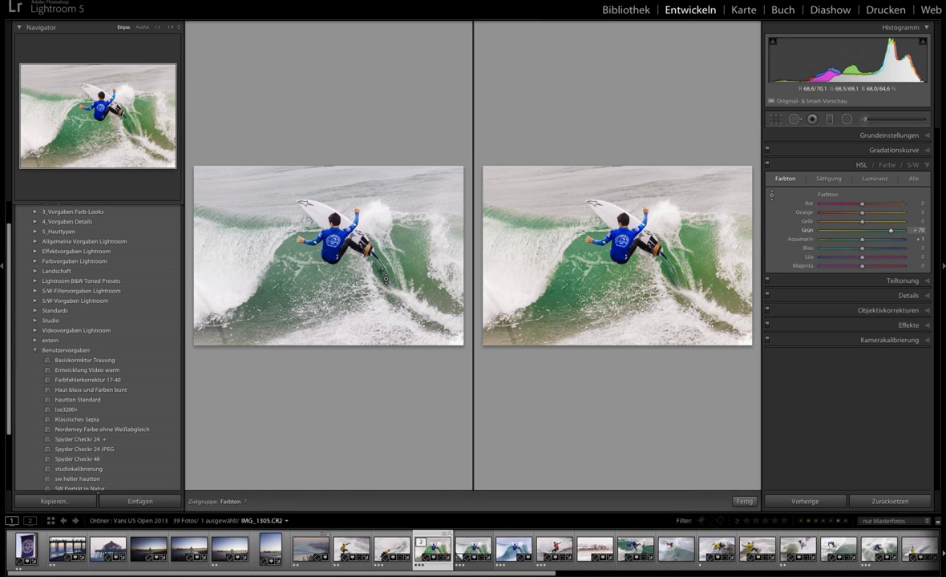
key("y")
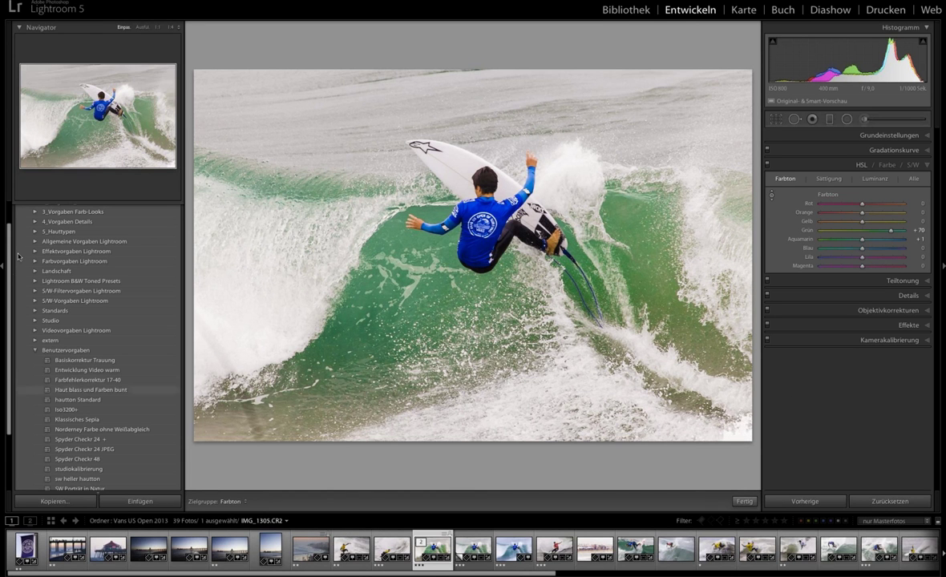
Expand Collections and open the hotel.cr2 staircase photo large from the Library grid.
key("Delete")
scroll(6, 297, "down", 3)
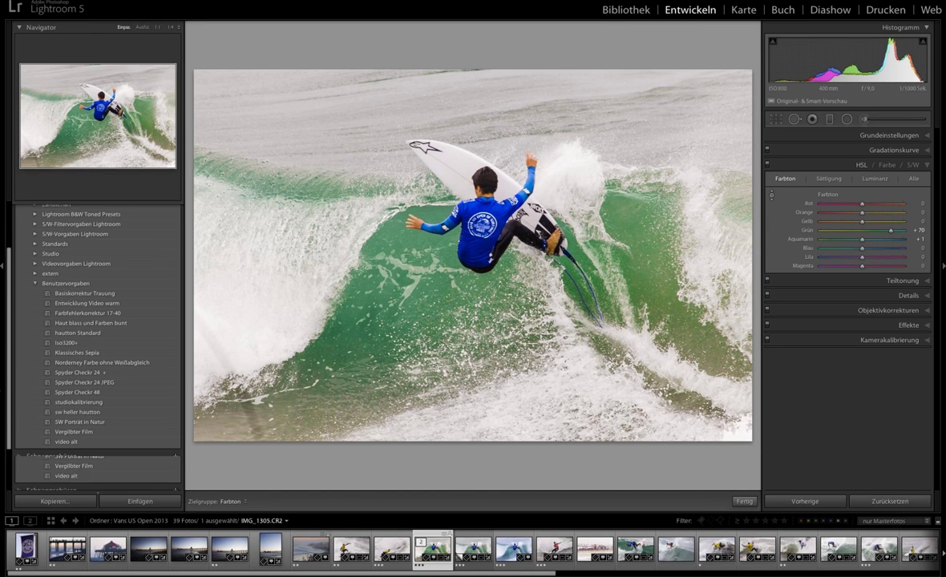
left_click(22, 480)
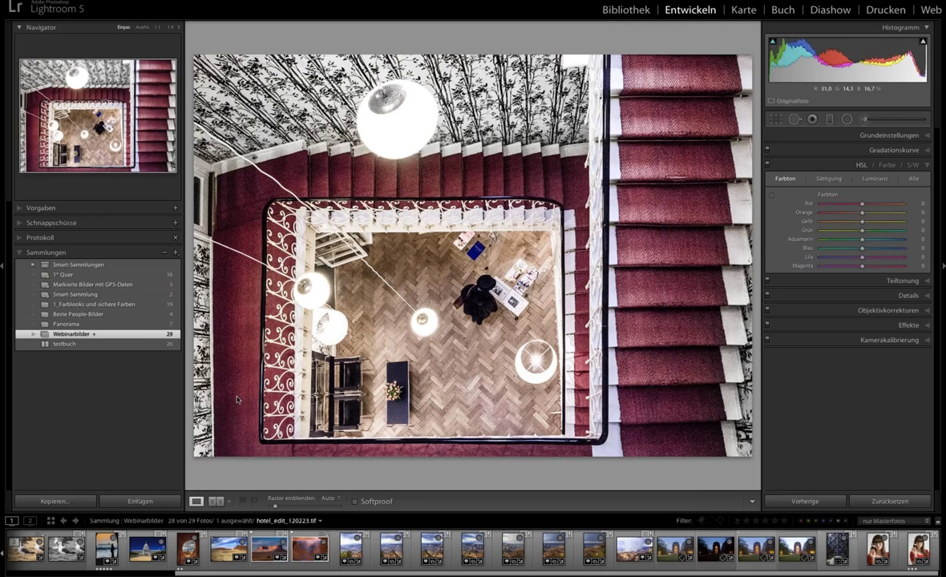
right_click(239, 325)
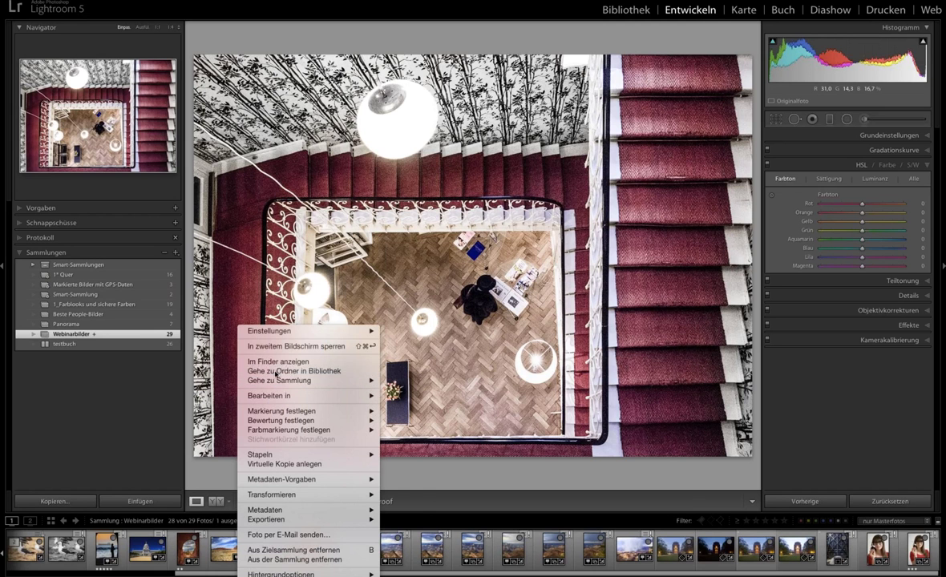
key("Escape")
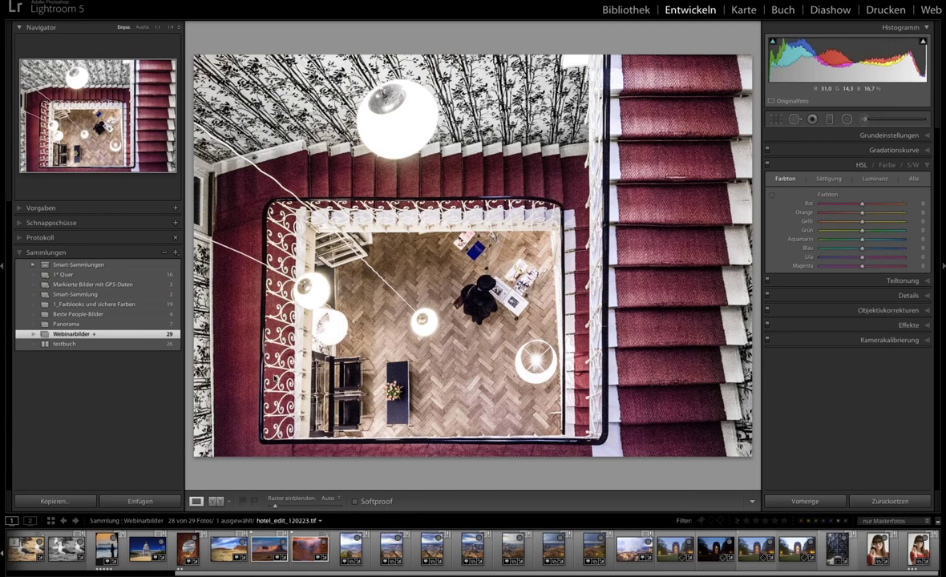
key("g")
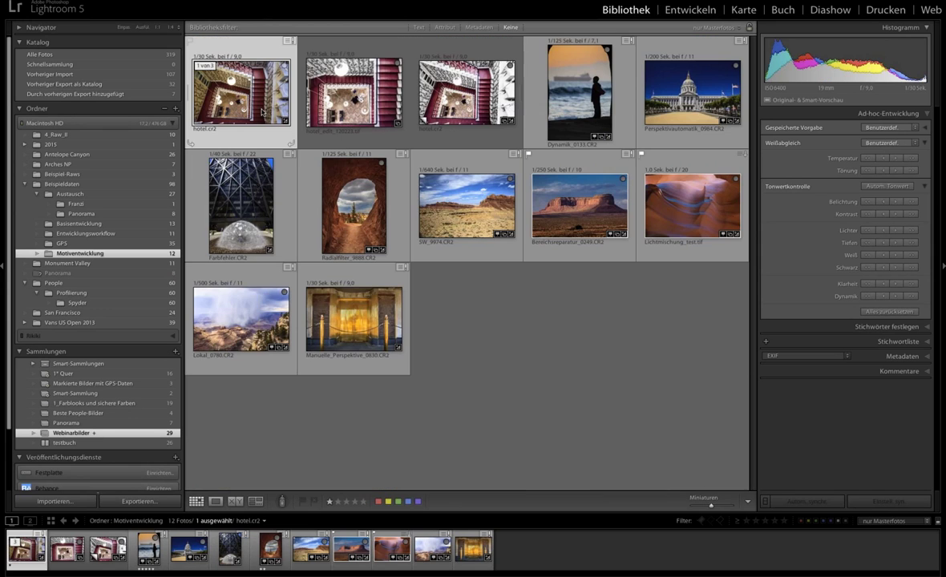
double_click(262, 112)
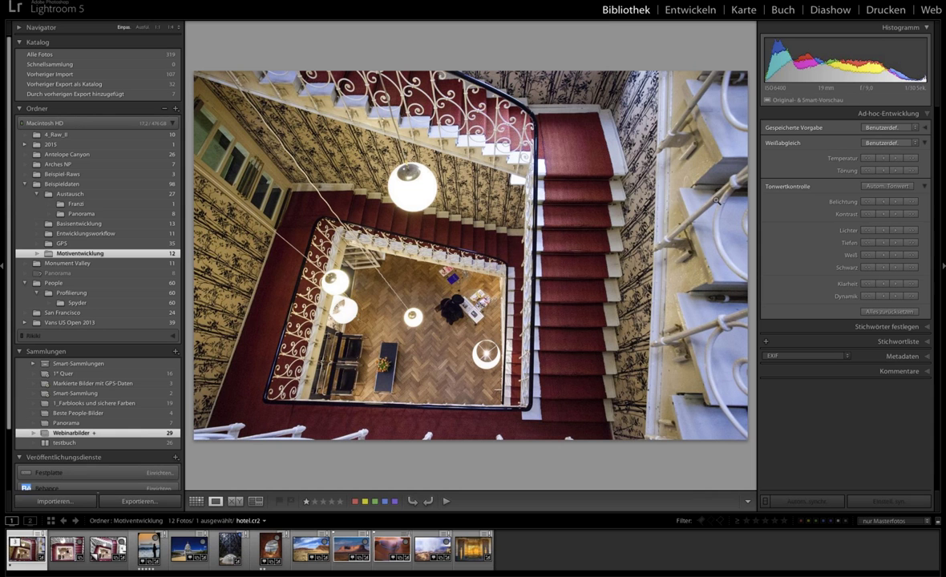
In Develop, lift a point on the RGB tone curve from 25.9% to 32.5%.
left_click(690, 10)
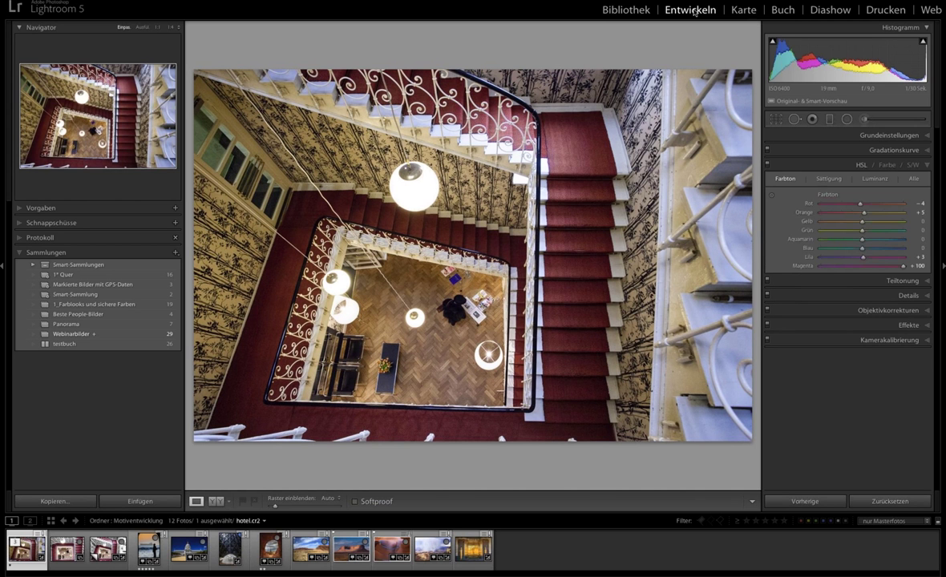
left_click(891, 150)
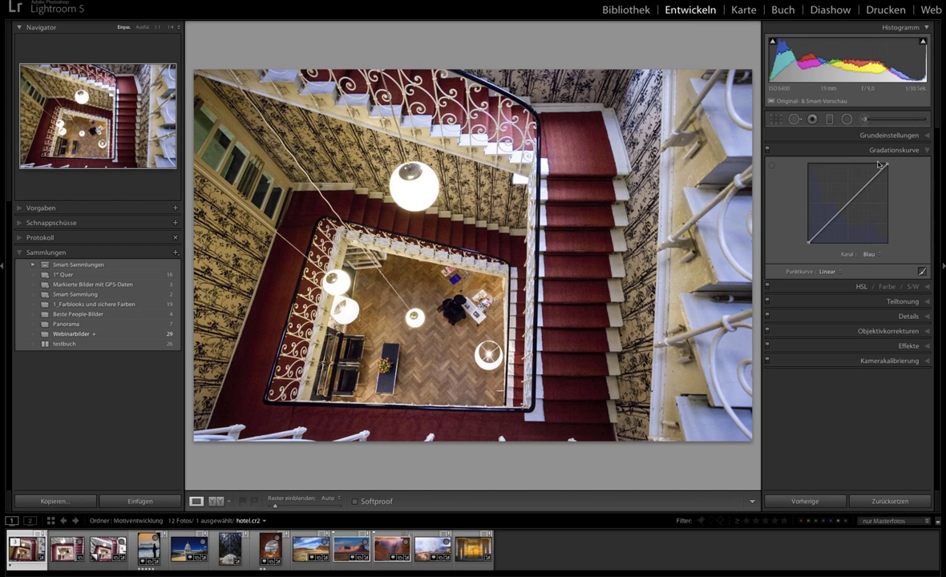
left_click(869, 254)
left_click_drag(828, 224, 830, 232)
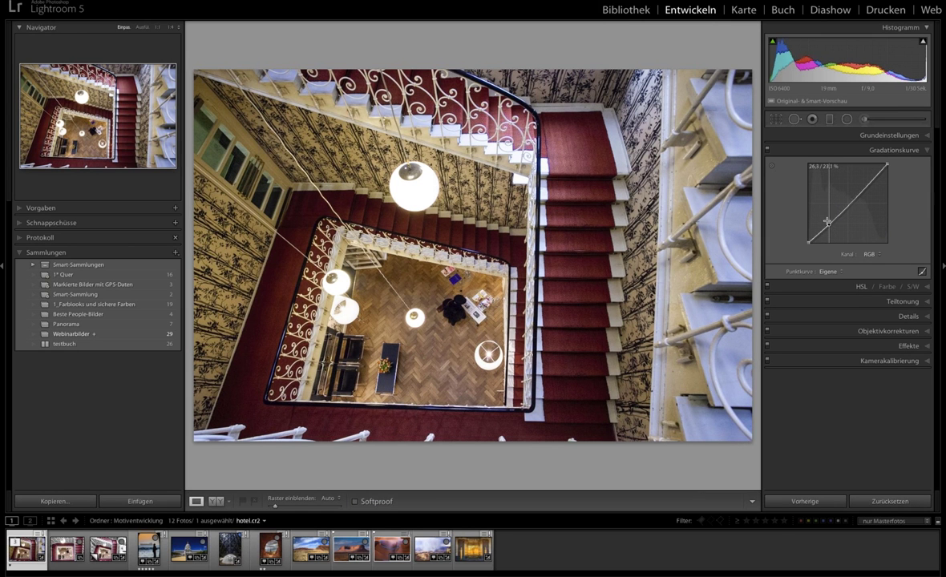
left_click_drag(828, 221, 834, 207)
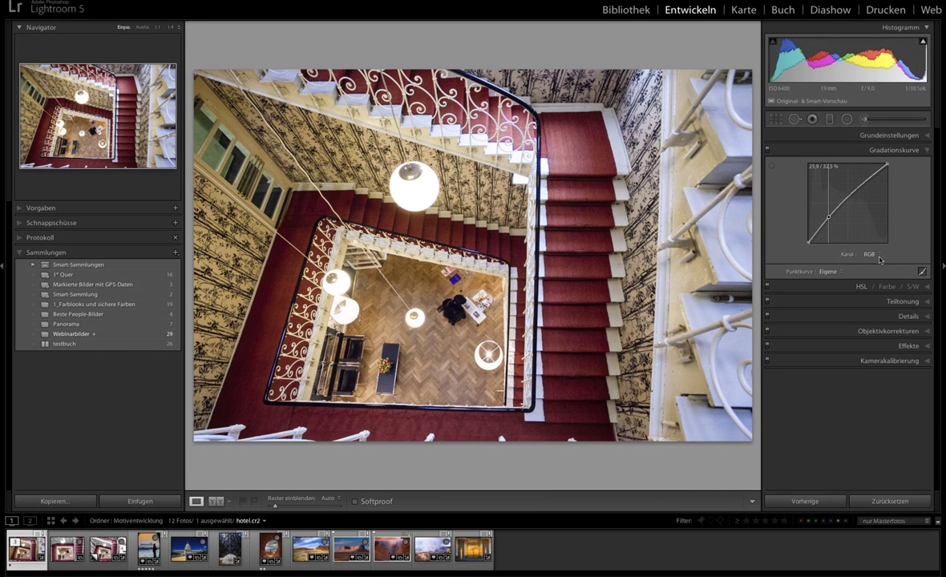
left_click(879, 258)
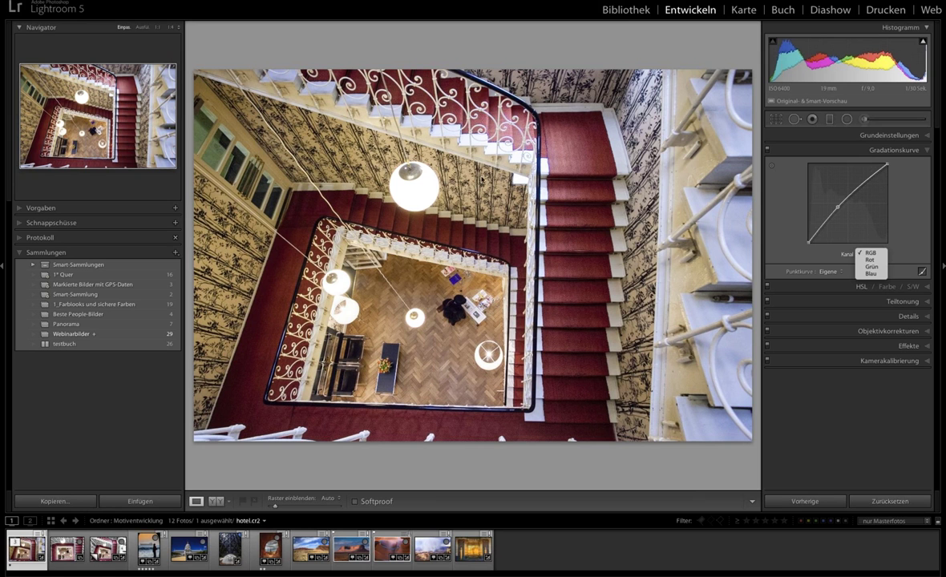
Switch the tone curve to the Blue channel and drag its midtones upward.
left_click(871, 274)
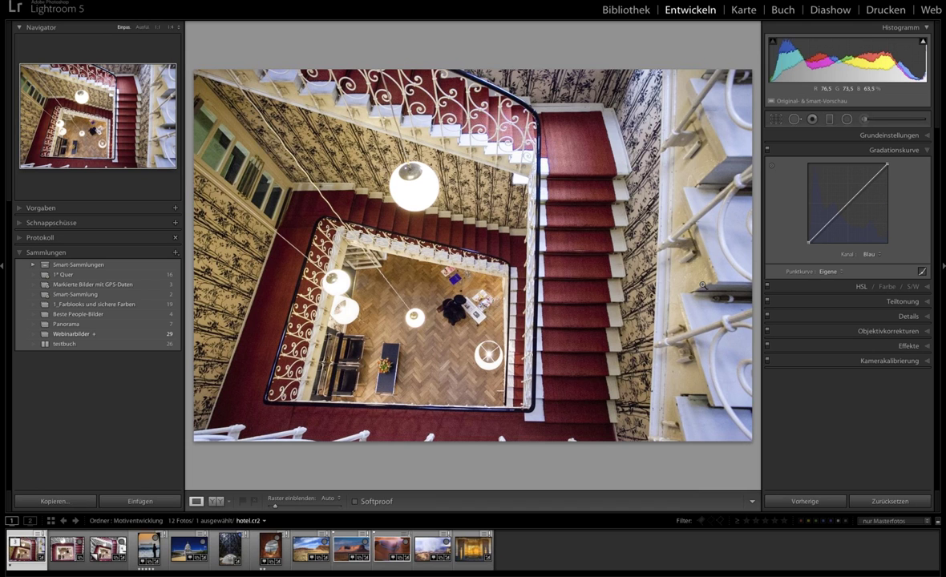
left_click(772, 166)
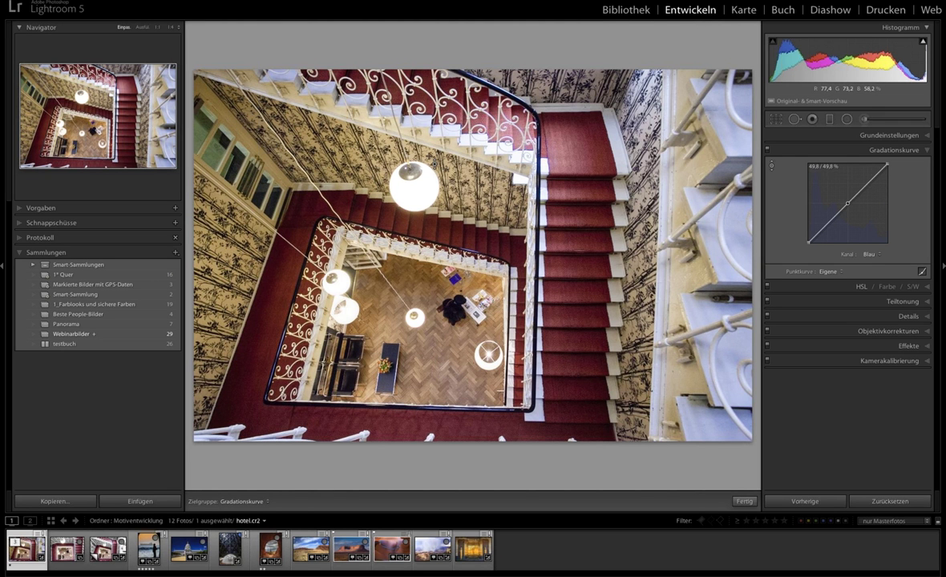
mouse_move(392, 148)
left_mouse_down()
mouse_move(425, 151)
mouse_move(419, 140)
left_mouse_up()
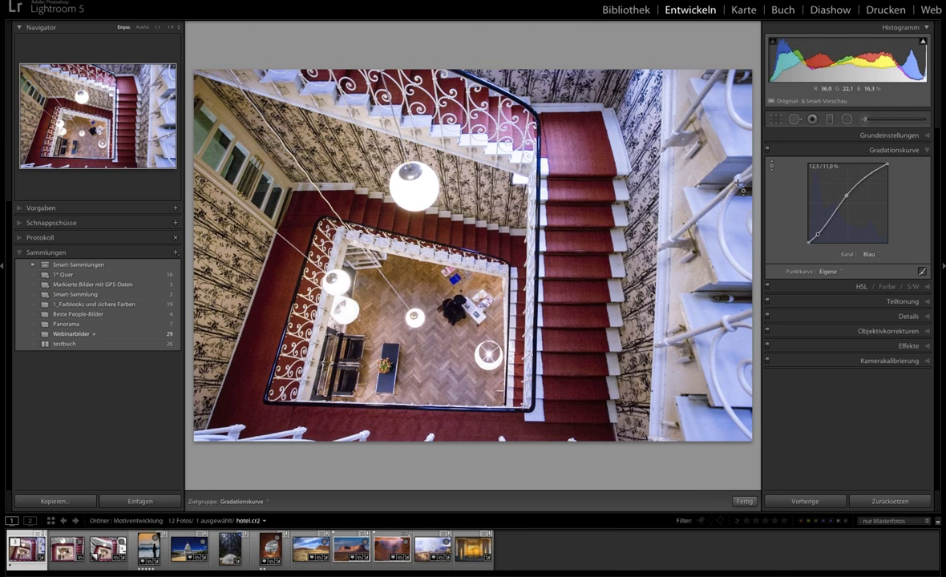
left_click(767, 150)
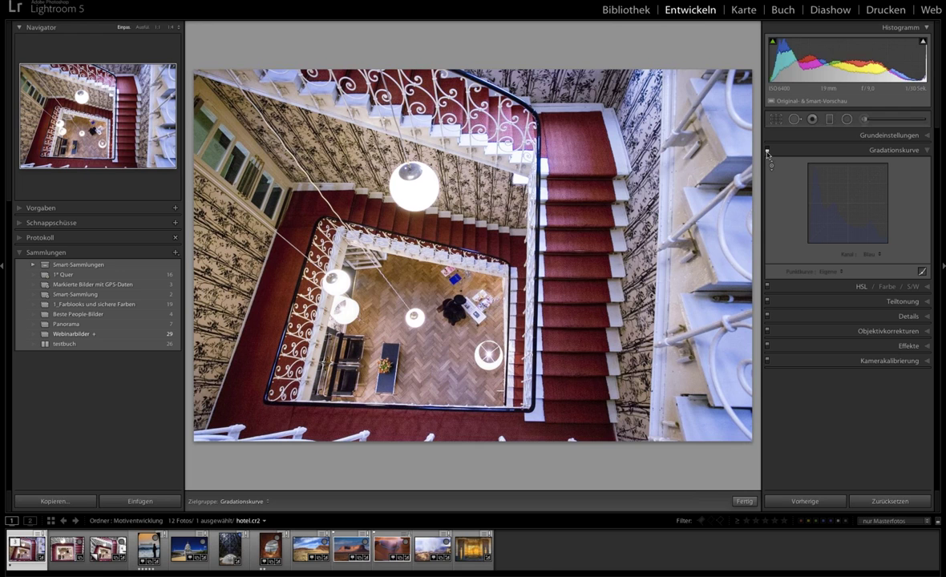
left_click(768, 151)
left_click(767, 151)
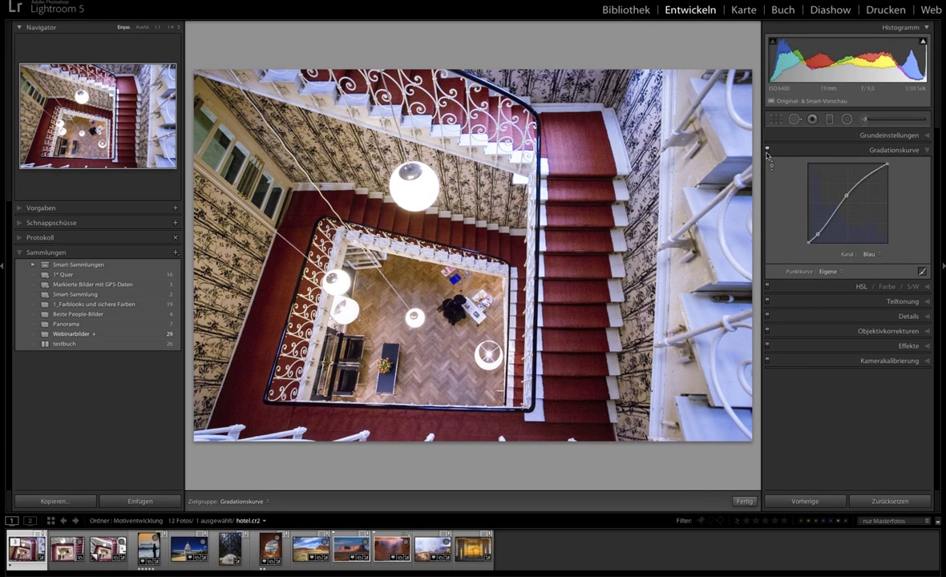
left_click(767, 151)
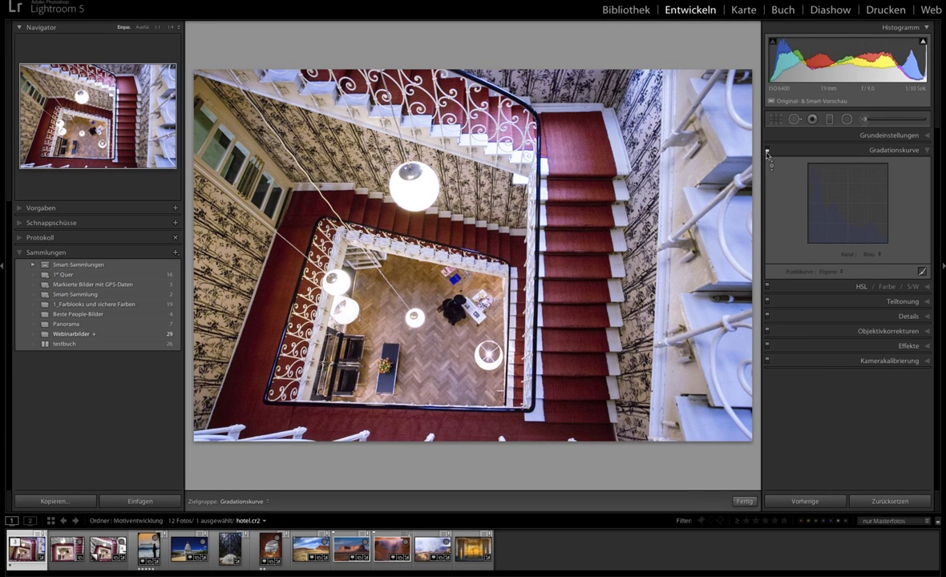
left_click(767, 150)
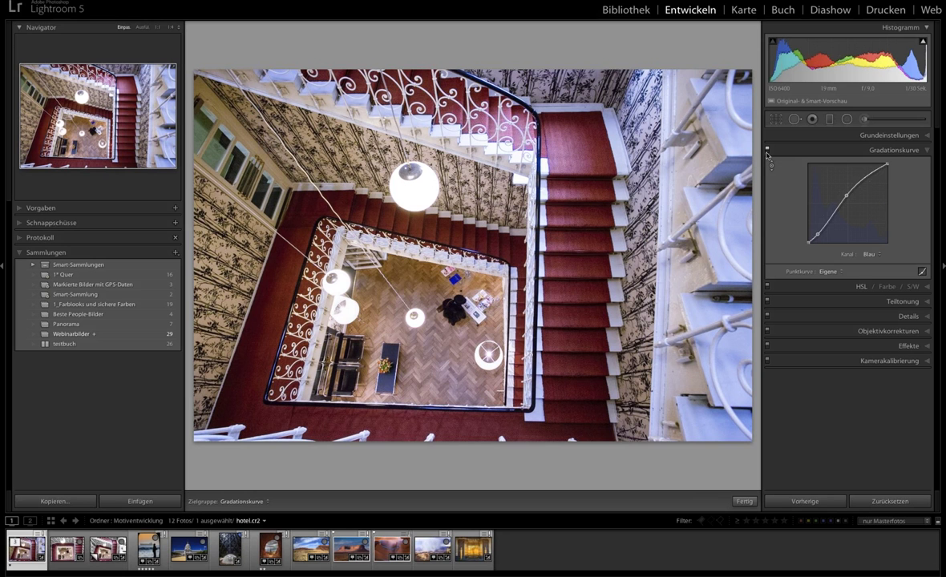
left_click(767, 150)
left_click(768, 150)
Reset the Adjustment Brush and set Temp −12, Saturation −50 and a slightly larger size.
left_click(865, 121)
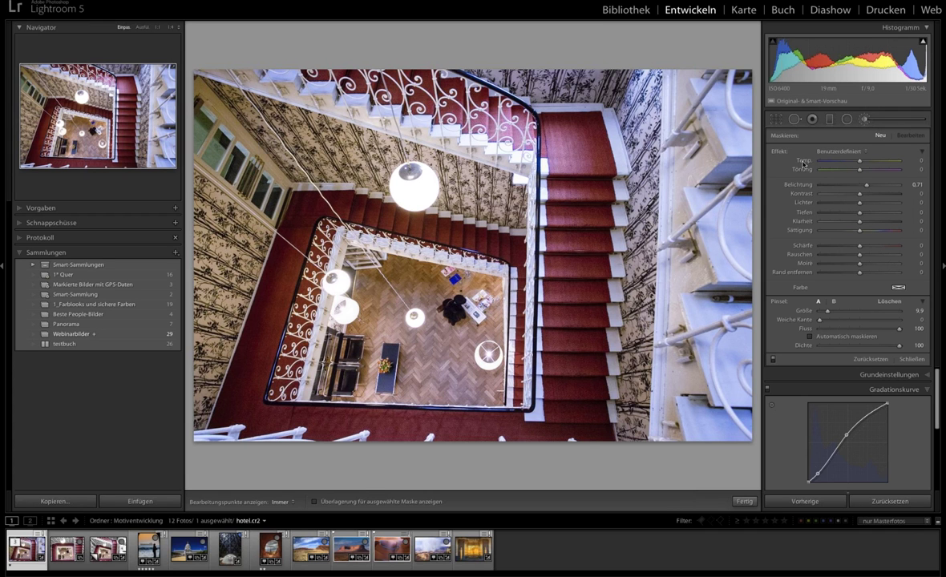
left_click(781, 152, "alt")
left_click(861, 162)
left_click_drag(860, 165, 855, 166)
left_click_drag(860, 231, 839, 234)
mouse_move(828, 311)
left_mouse_down()
mouse_move(844, 313)
mouse_move(840, 325)
mouse_move(870, 324)
left_mouse_up()
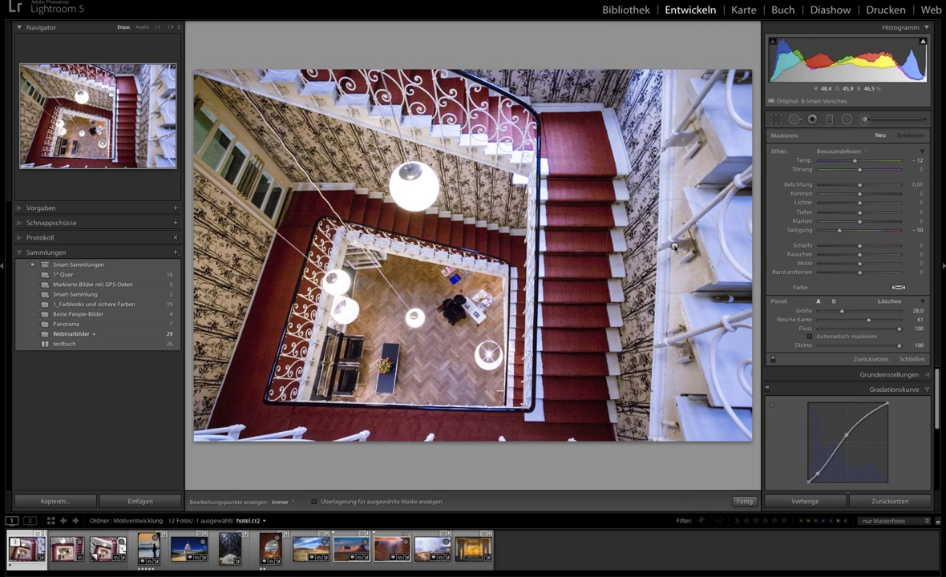
Shrink the brush to size 18 and raise its feather to 81.
scroll(675, 247, "down", 3)
scroll(674, 247, "down", 1)
scroll(674, 247, "down", 2, "shift")
scroll(674, 247, "down", 2, "shift")
scroll(674, 247, "up", 2, "shift")
scroll(675, 247, "down", 1)
scroll(674, 247, "down", 3)
Turn on Auto Mask and paint the cooling adjustment over the stairwell wallpaper.
left_click(420, 223)
left_click(273, 261)
left_click(217, 417)
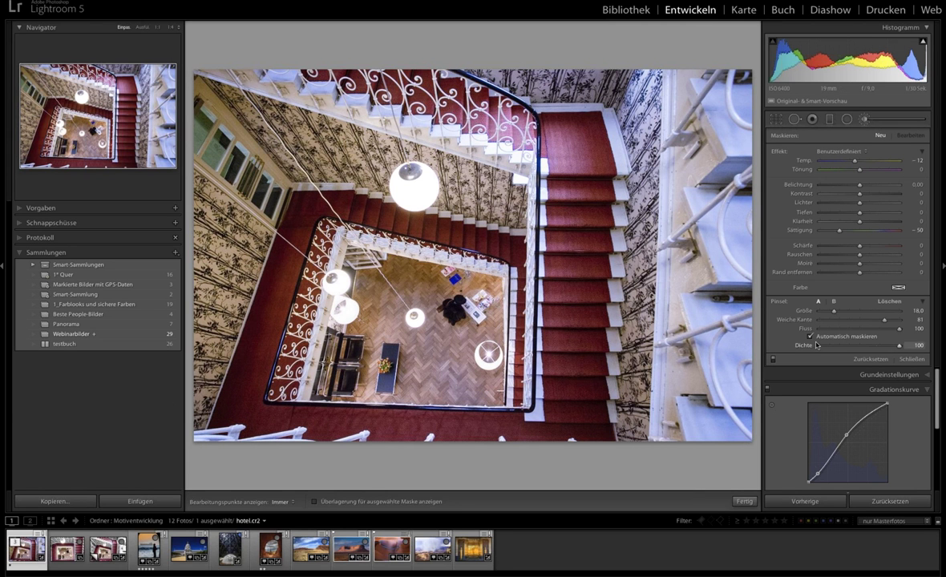
left_click(864, 335)
key("h")
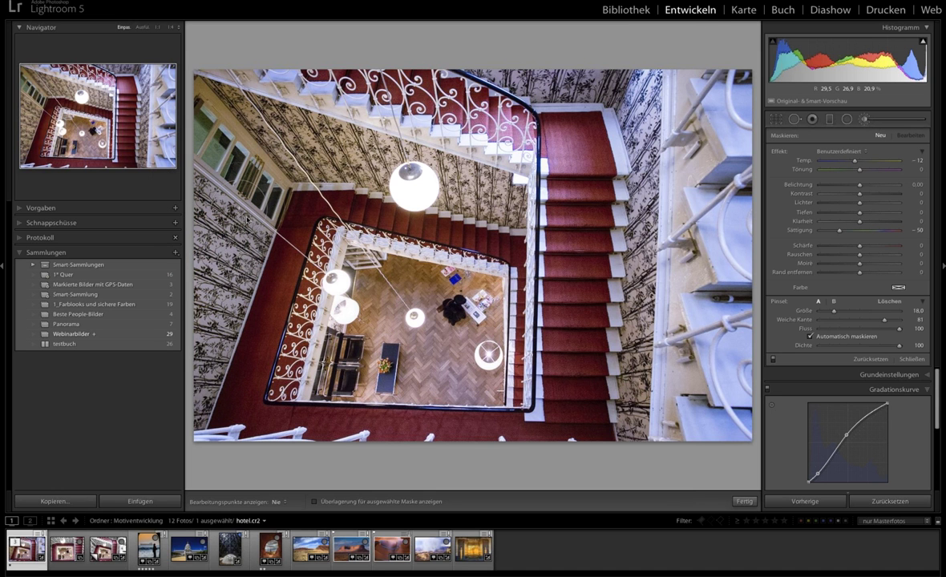
left_click_drag(246, 219, 355, 163)
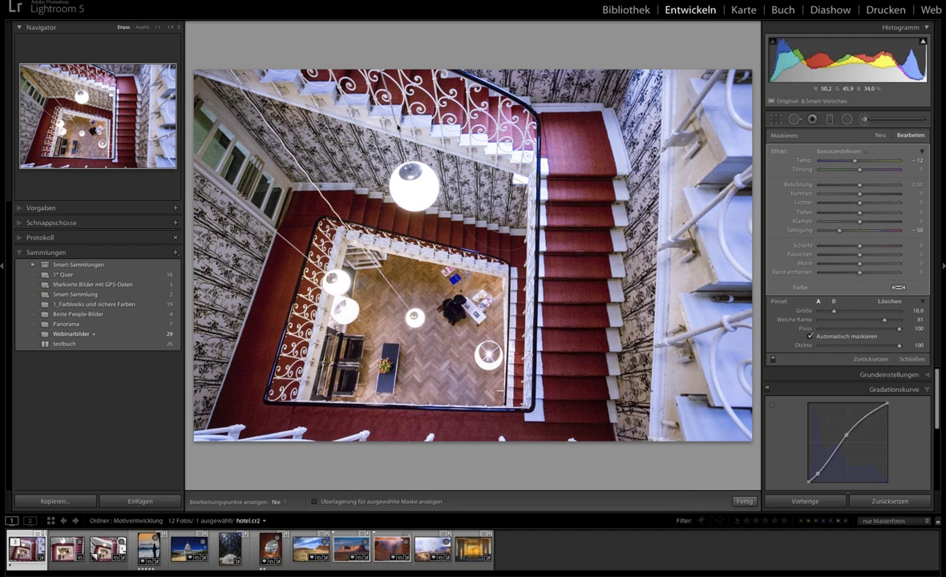
key("h")
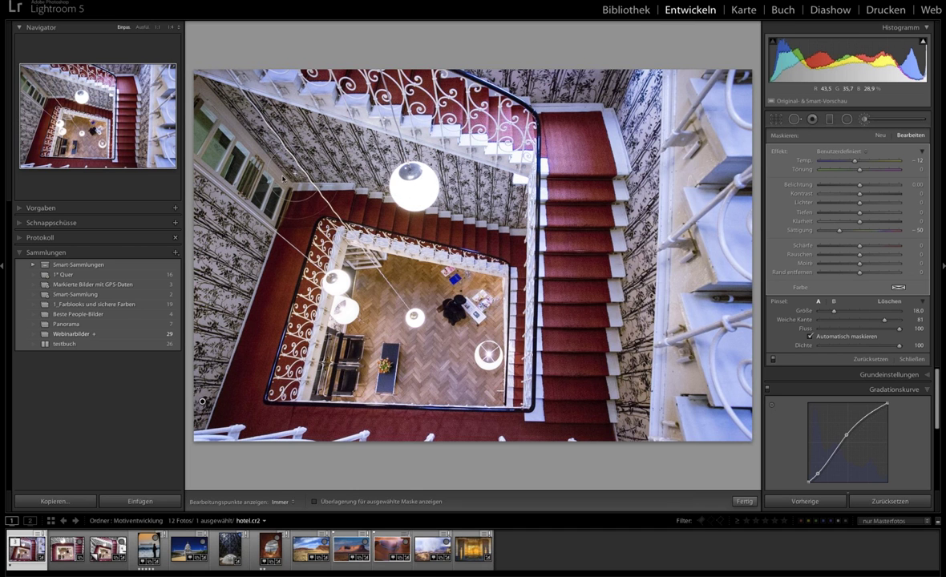
Set the brushed area to Temp −7, Saturation −69 and Highlights 48, toggling pins to check.
key("h")
key("h")
left_click_drag(855, 162, 858, 160)
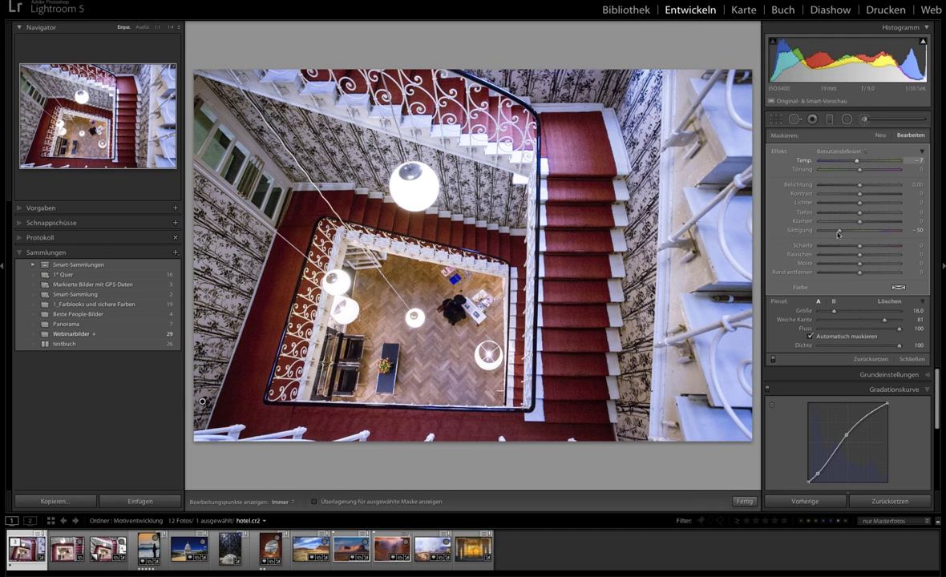
left_click_drag(825, 232, 818, 233)
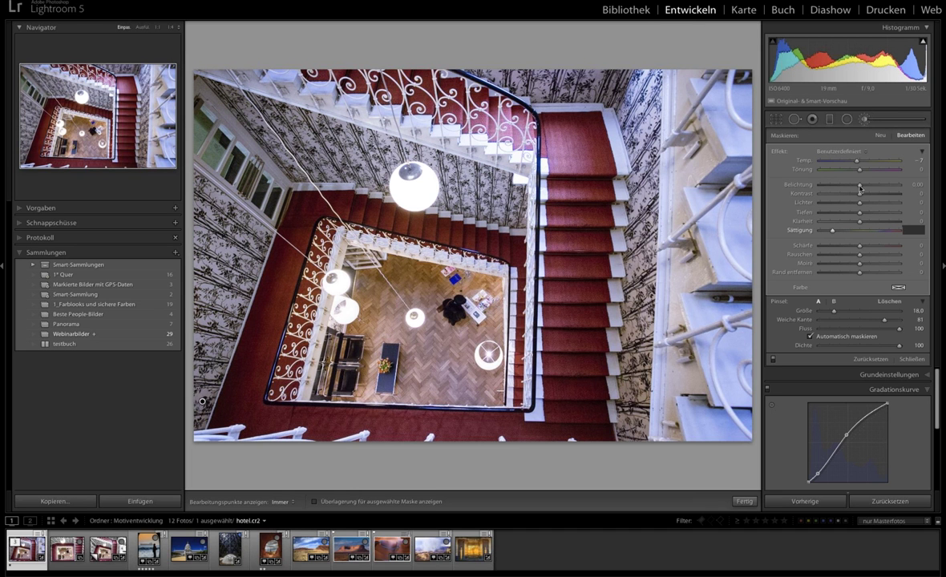
left_click_drag(860, 202, 874, 208)
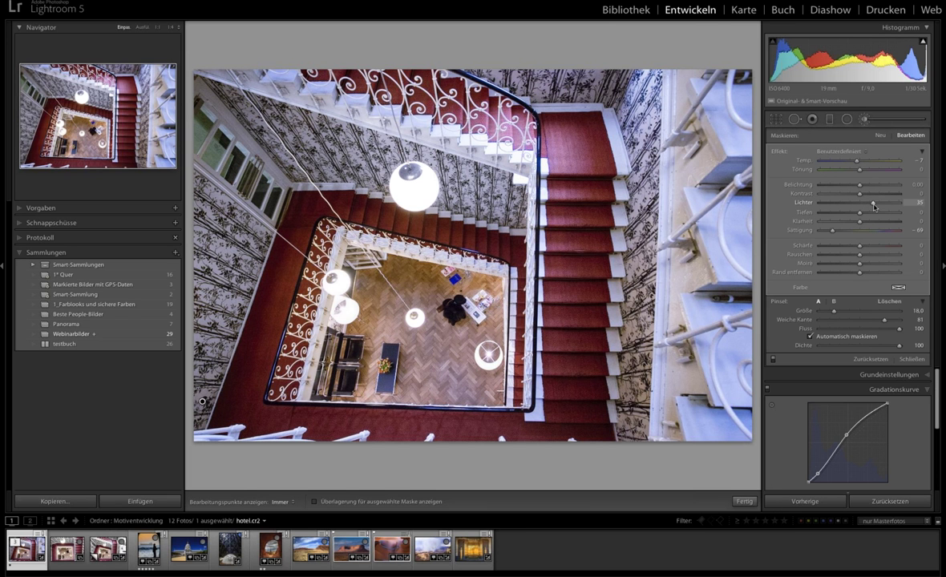
left_click_drag(880, 208, 880, 209)
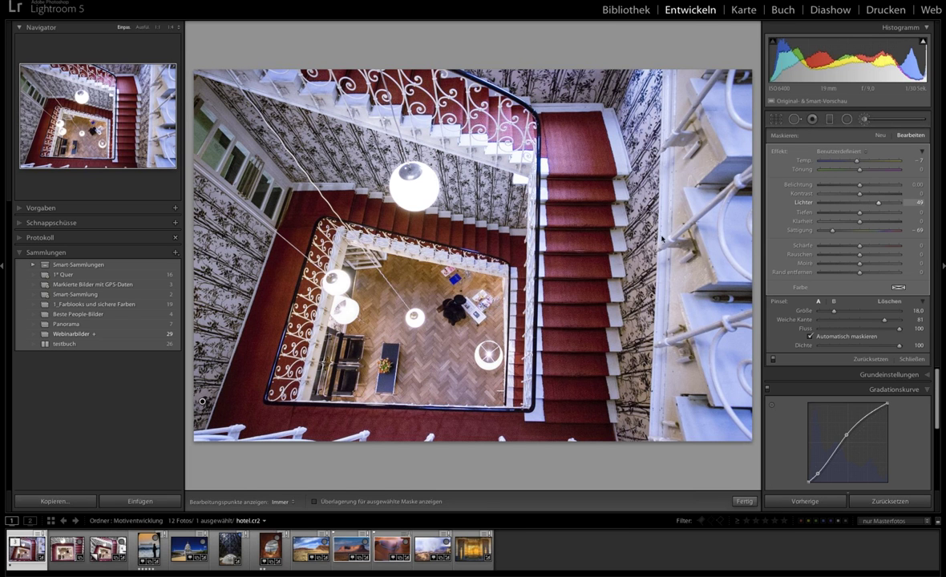
key("Down")
key("h")
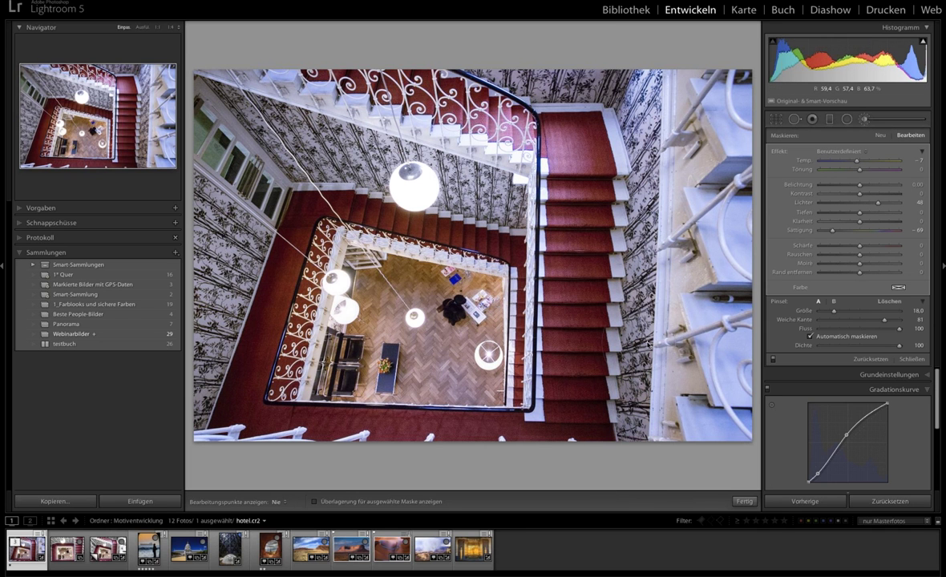
key("h")
key("h")
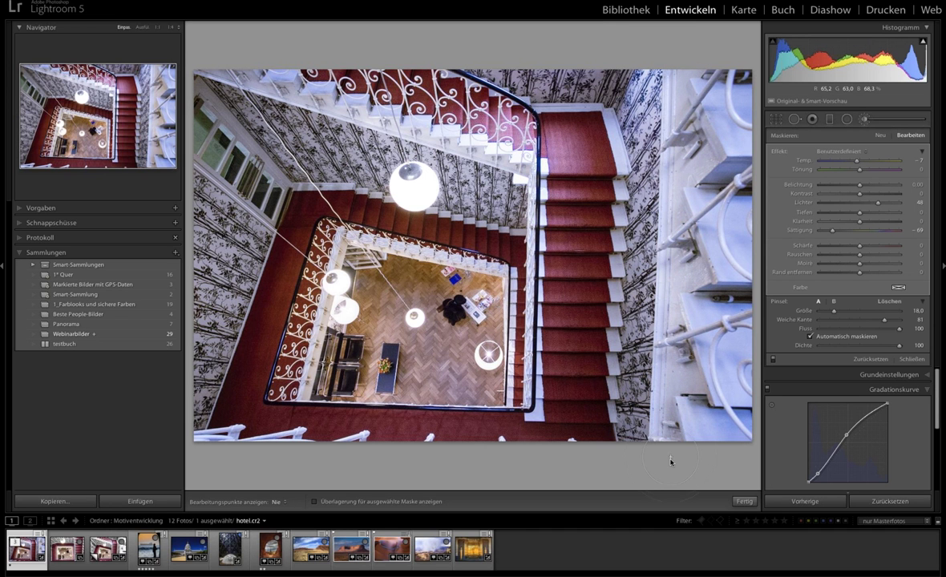
key("h")
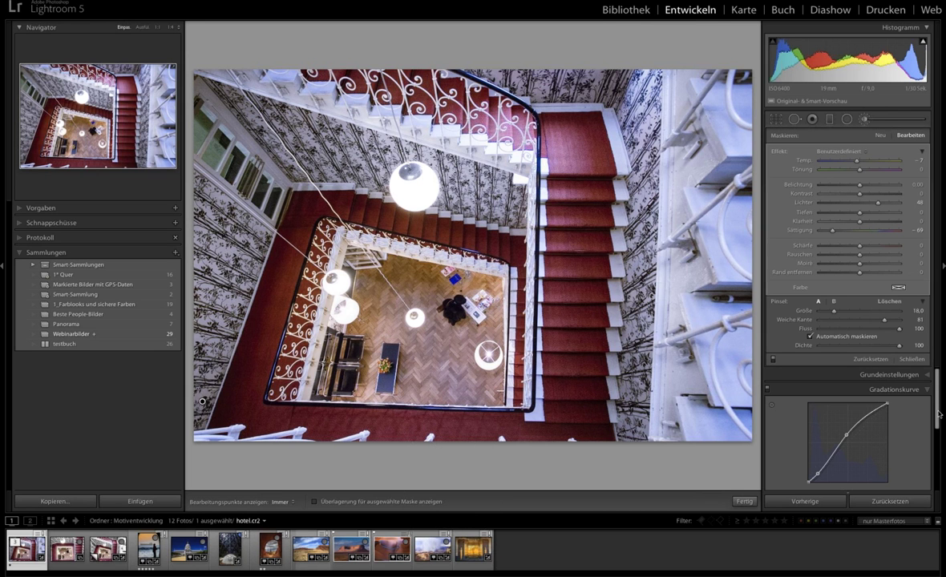
Close the brush and open _MEW4891.NEF, the colour-checker portrait, from Beste People-Bilder.
left_click_drag(935, 403, 938, 441)
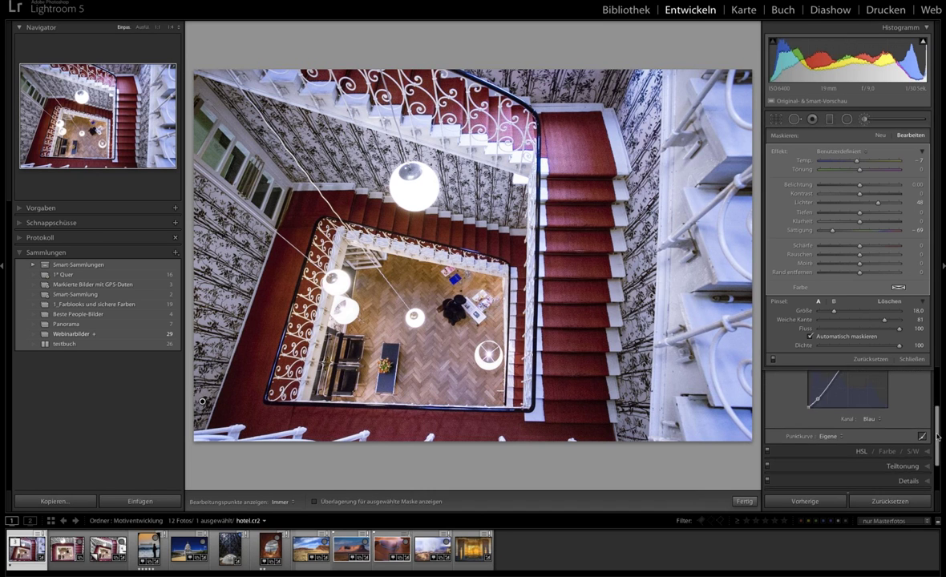
scroll(922, 401, "up", 2)
key("k")
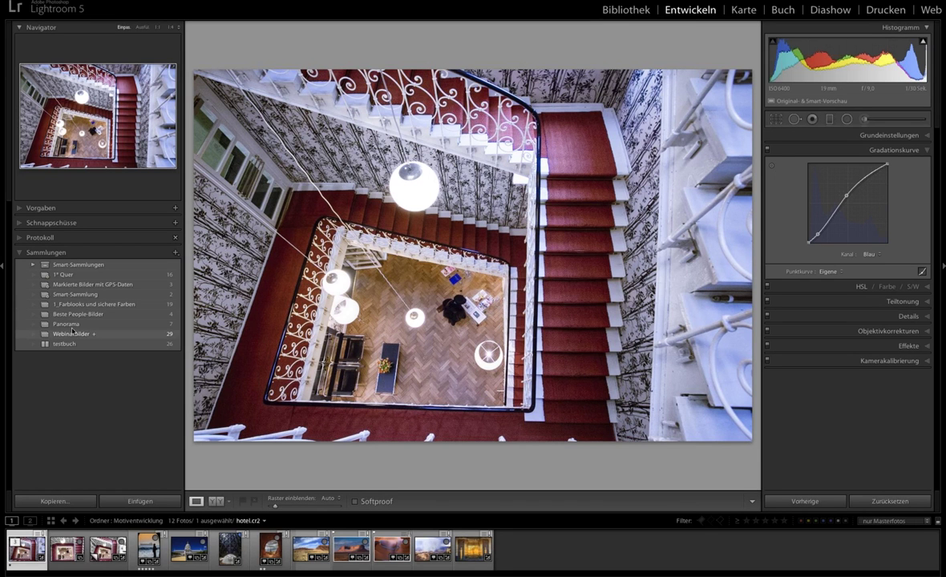
left_click(76, 315)
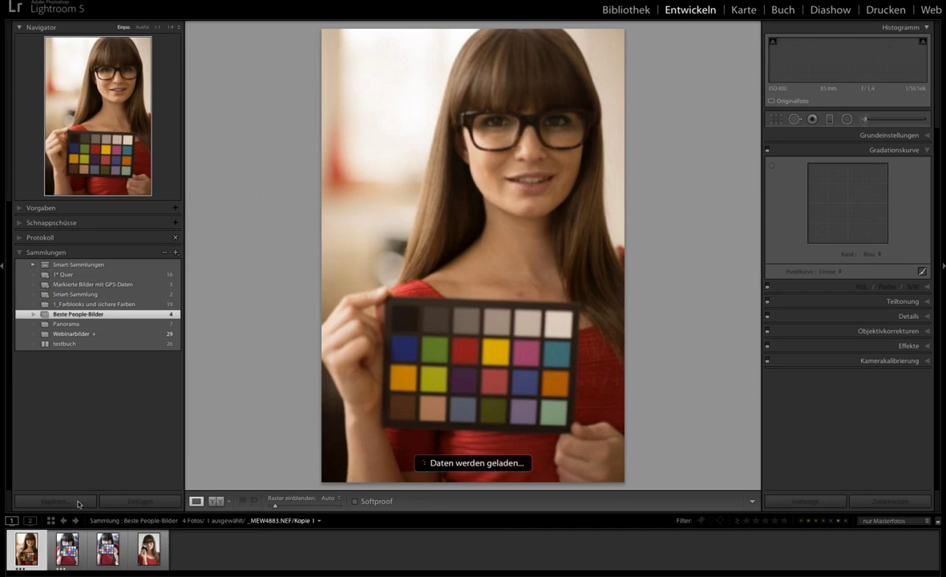
left_click(112, 552)
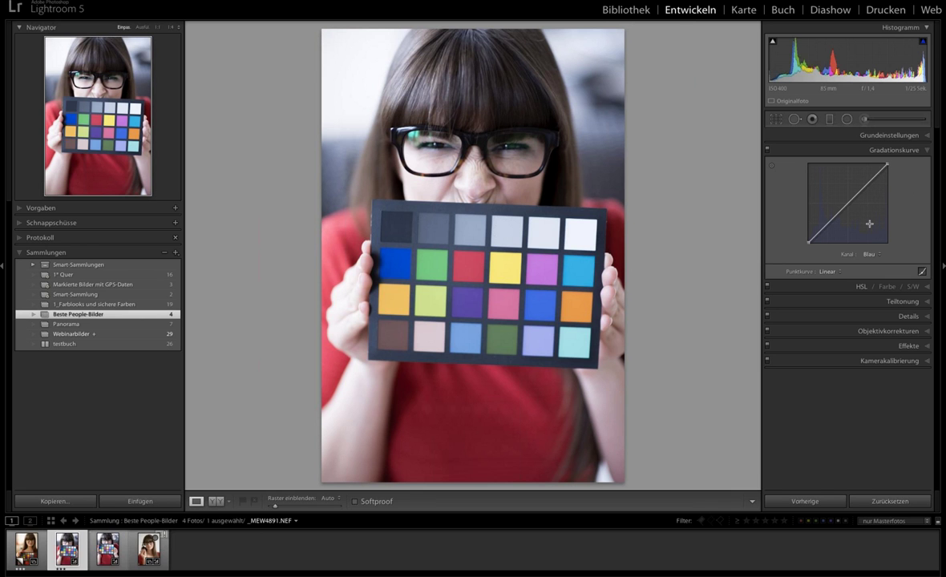
Try highlight and shadow hues in Split Toning, then pull them back again.
key("ctrl+4")
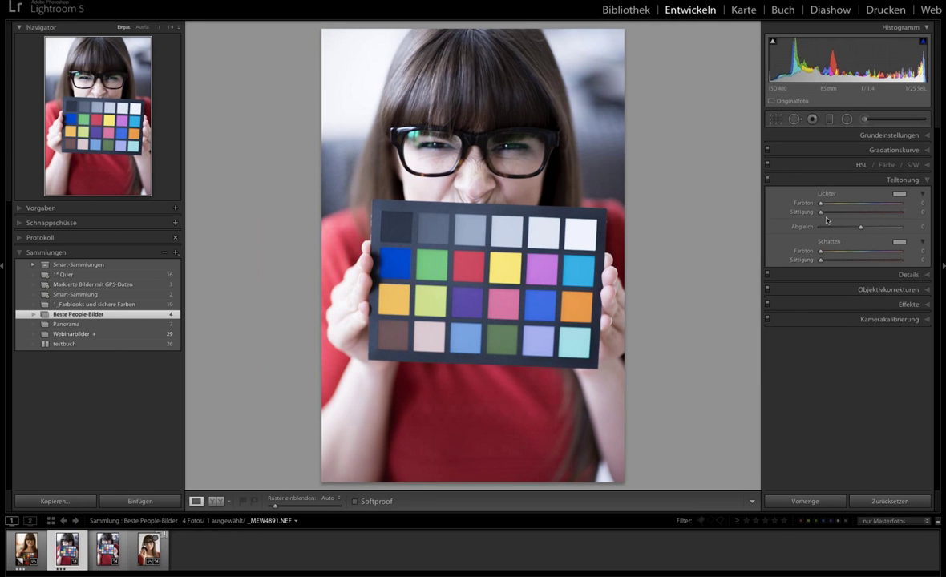
left_click_drag(820, 203, 834, 203)
mouse_move(842, 253)
left_mouse_down()
mouse_move(862, 251)
mouse_move(823, 260)
mouse_move(871, 265)
mouse_move(754, 257)
left_mouse_up()
left_click_drag(837, 204, 818, 204)
left_click_drag(861, 251, 824, 251)
Bend the Green channel tone curve, then flatten it back to Linear.
left_click(818, 151)
left_click(870, 254)
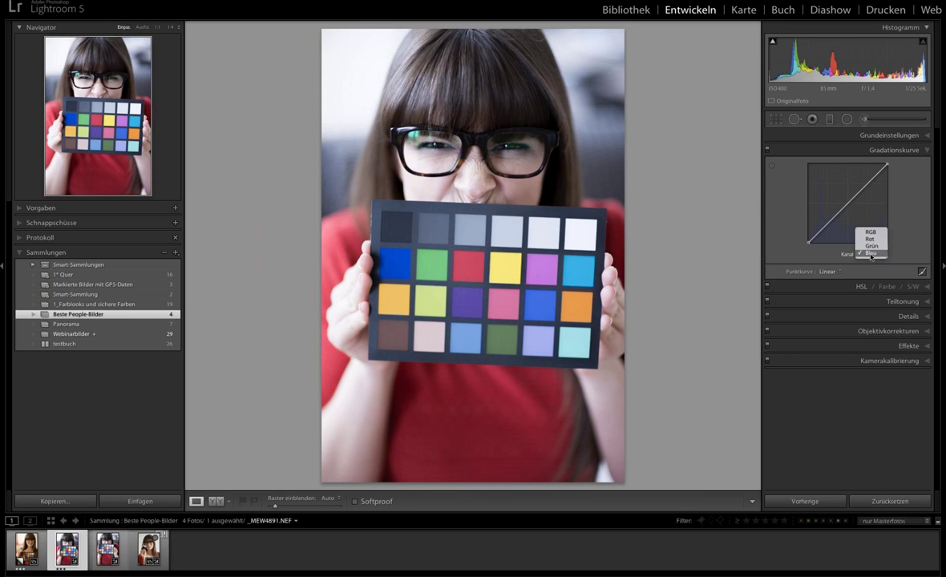
left_click(877, 249)
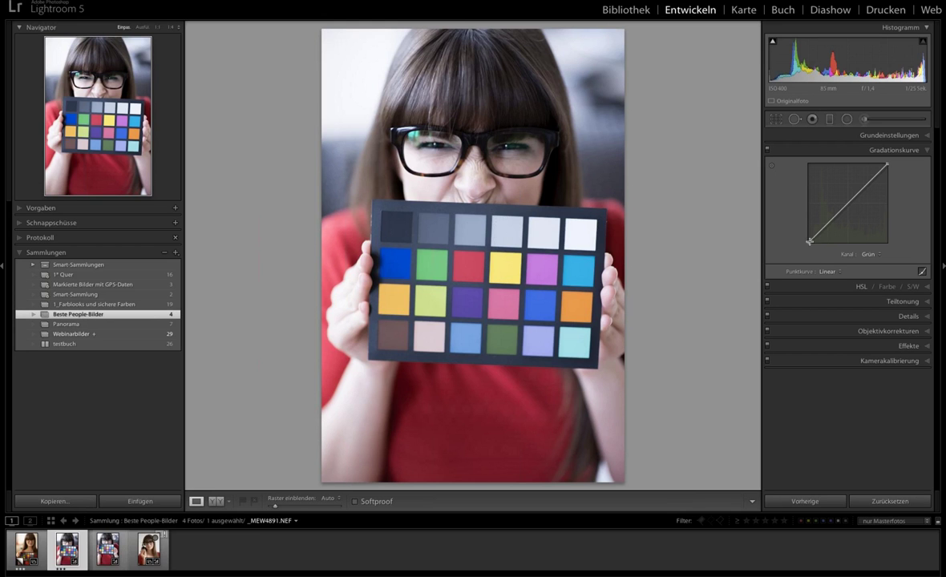
mouse_move(810, 243)
left_mouse_down()
mouse_move(821, 243)
mouse_move(811, 239)
left_mouse_up()
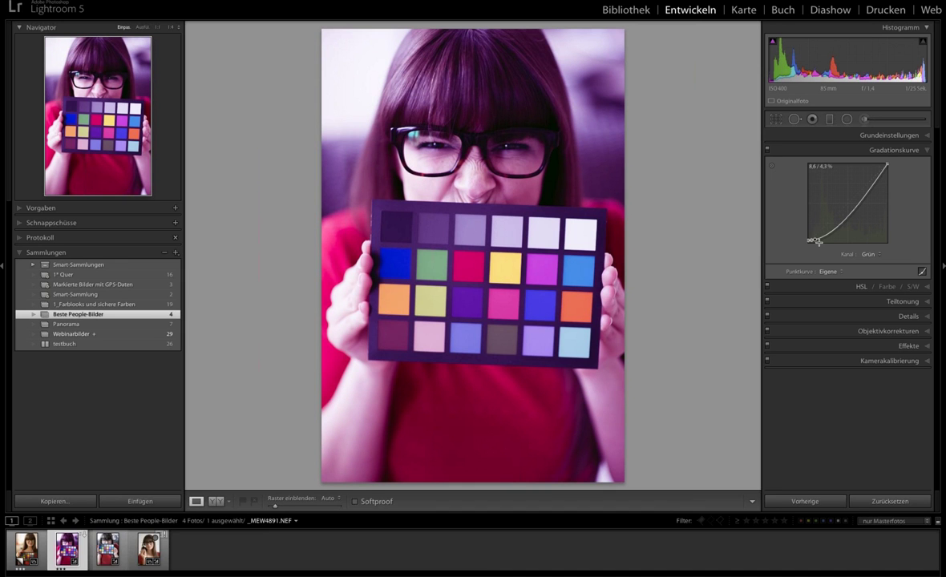
right_click(817, 240)
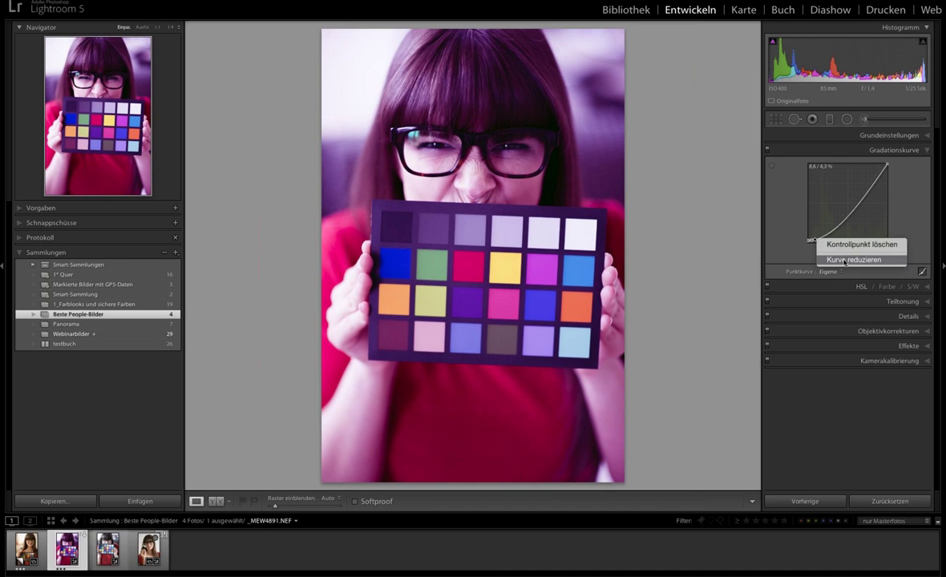
left_click(846, 260)
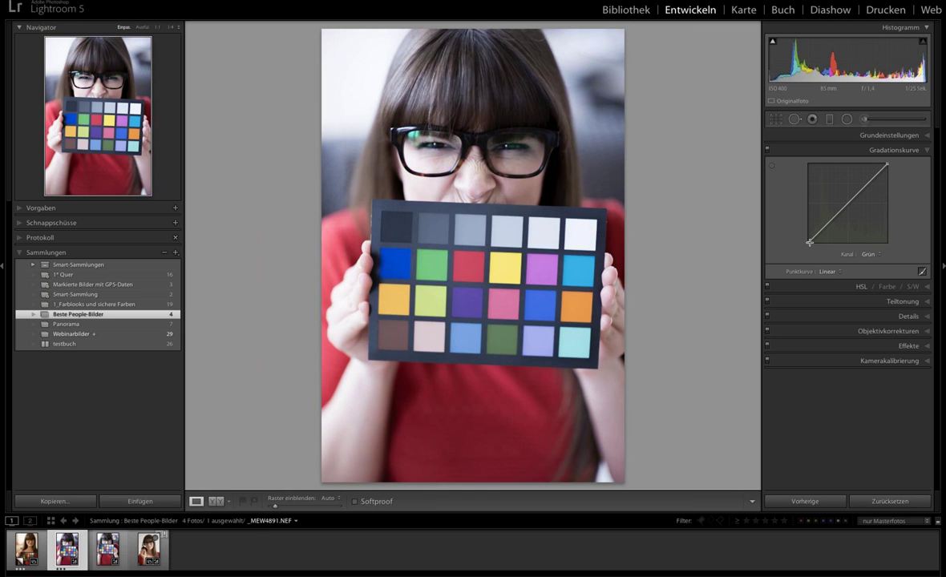
Reshape the Green curve: lift its dark end, lower the midtones, raise the upper section.
left_click_drag(809, 243, 806, 238)
mouse_move(804, 235)
left_mouse_down()
mouse_move(804, 223)
mouse_move(847, 199)
left_mouse_up()
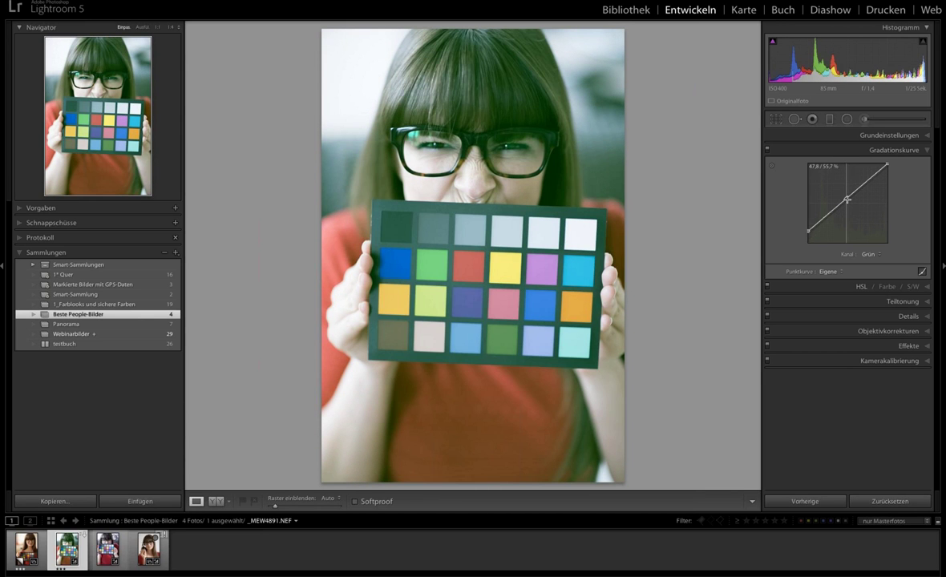
left_click_drag(848, 199, 851, 202)
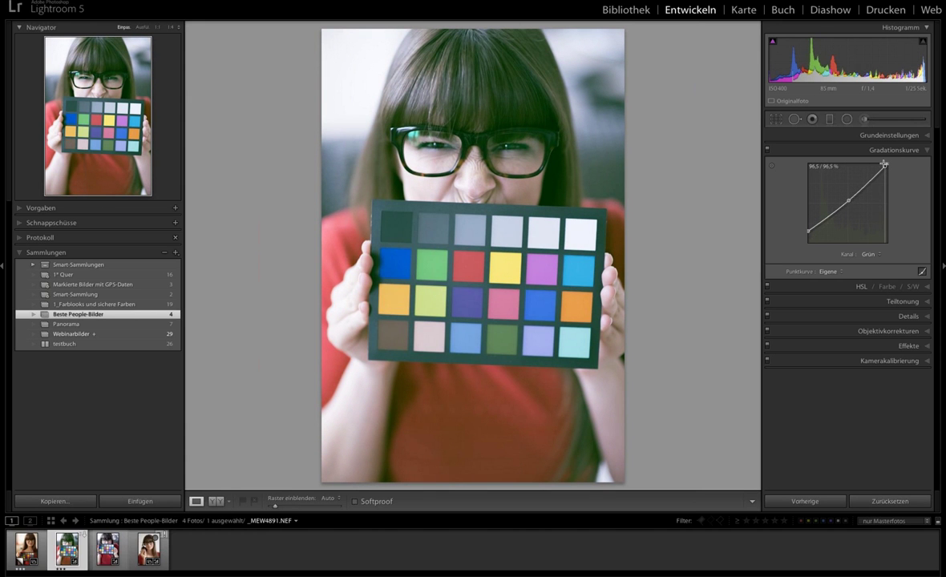
left_click_drag(878, 163, 870, 162)
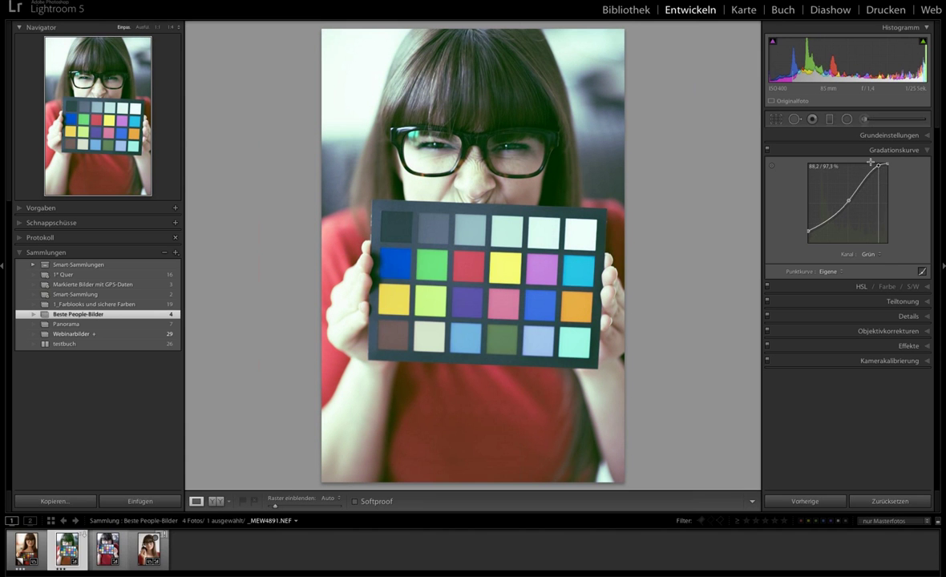
Switch to the Red channel, raise its midpoint and pull the black point inward.
left_click(870, 253)
left_click(873, 247)
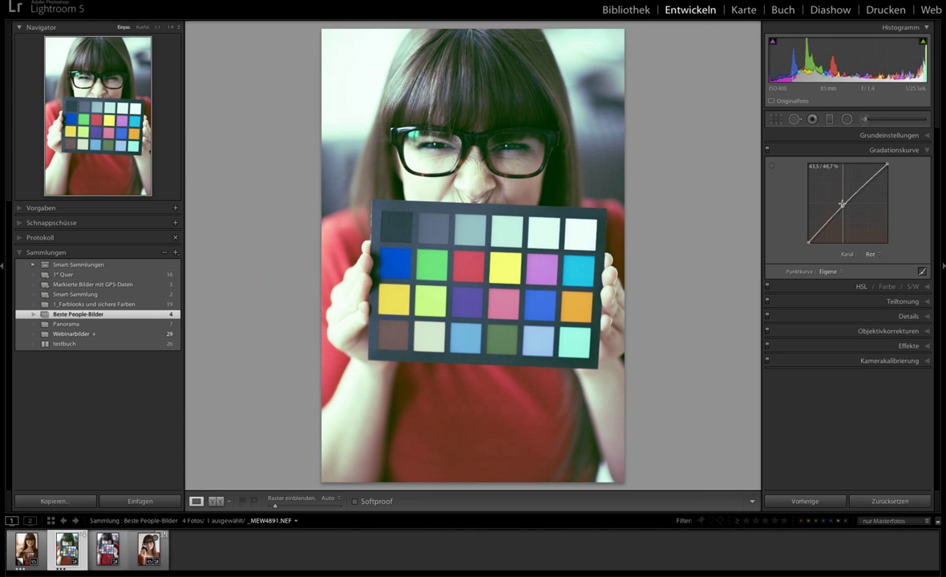
left_click_drag(841, 200, 840, 195)
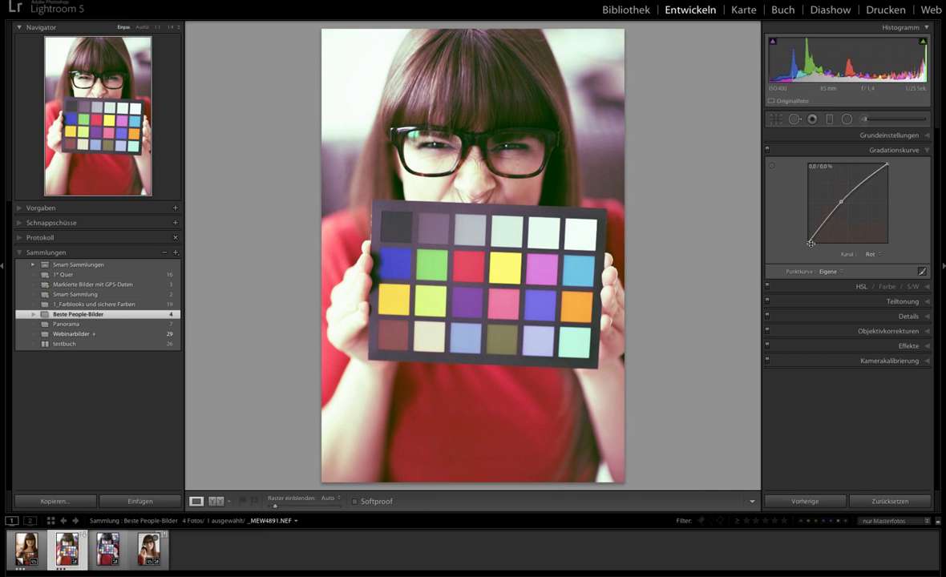
left_click_drag(820, 247, 843, 255)
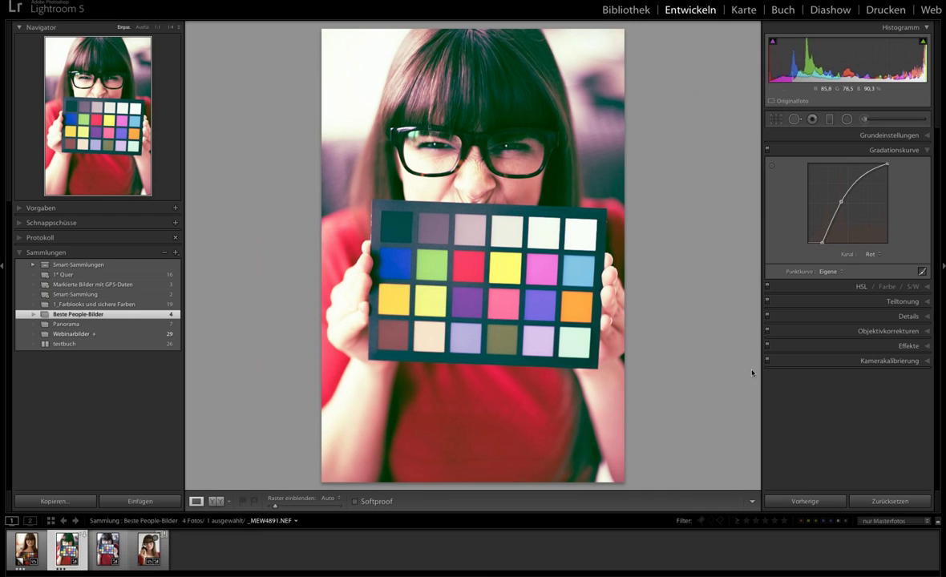
In the Basic panel, bring Vibrance down to −36 with arrow keys and a slider drag.
left_click(890, 136)
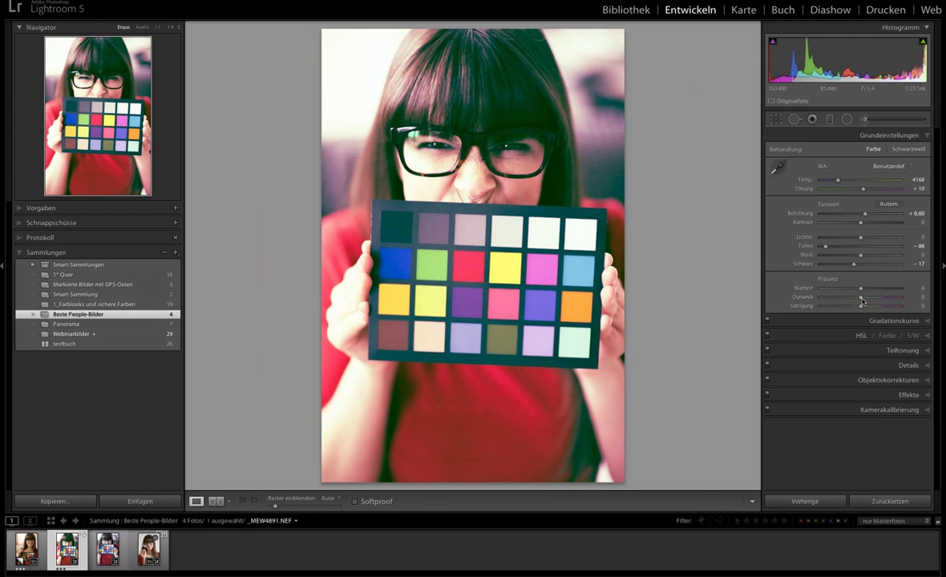
key("Down")
key("Down")
key("shift+Down")
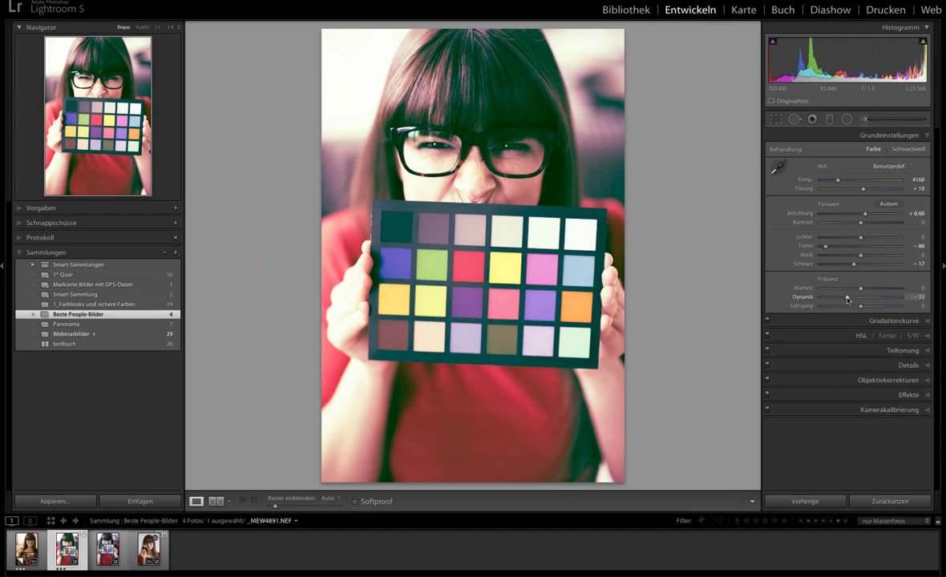
left_click_drag(848, 299, 846, 299)
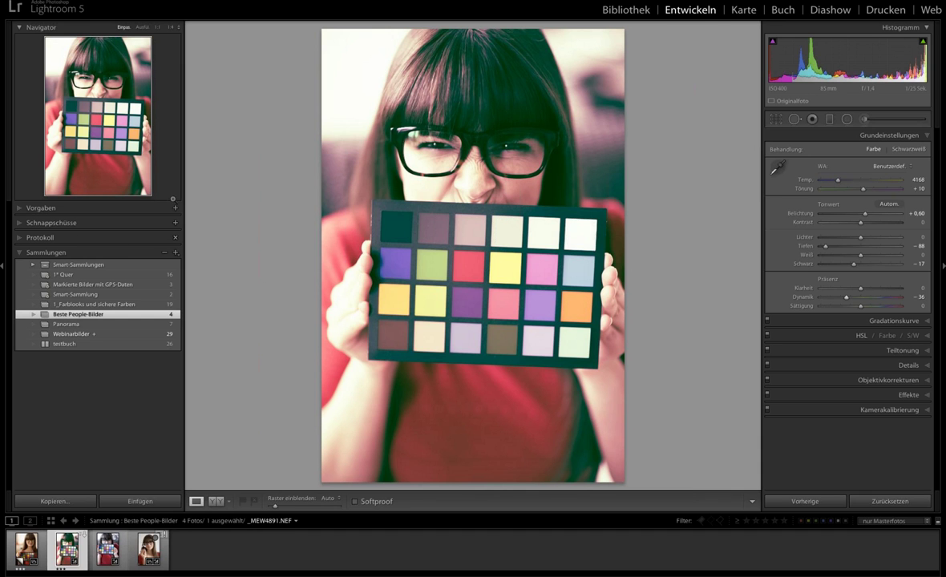
Create develop preset 'Rot-Grün-Kontrast' in 3_Vorgaben Farb-Looks, saving only the Tone Curve.
left_click(174, 207)
left_click(176, 209)
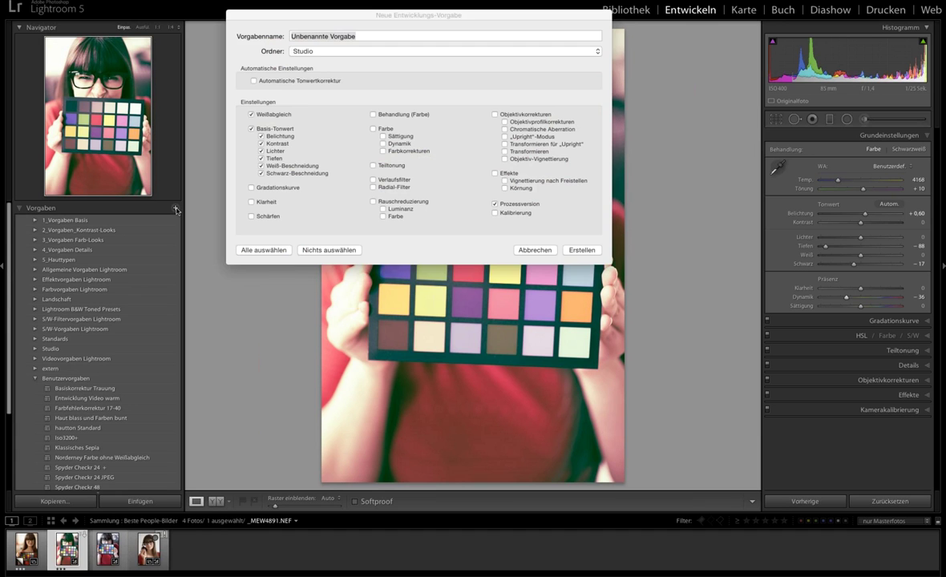
left_click(327, 53)
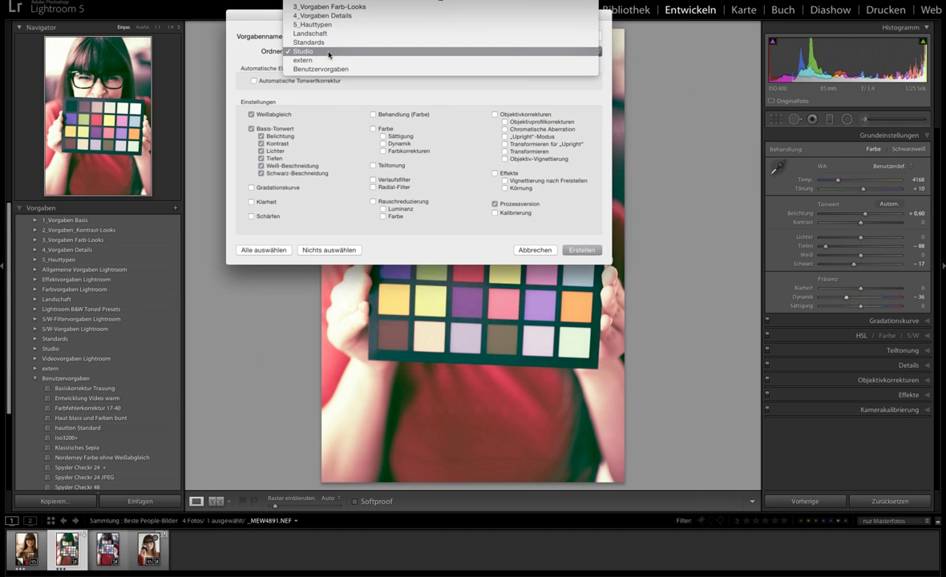
scroll(337, 41, "up", 3)
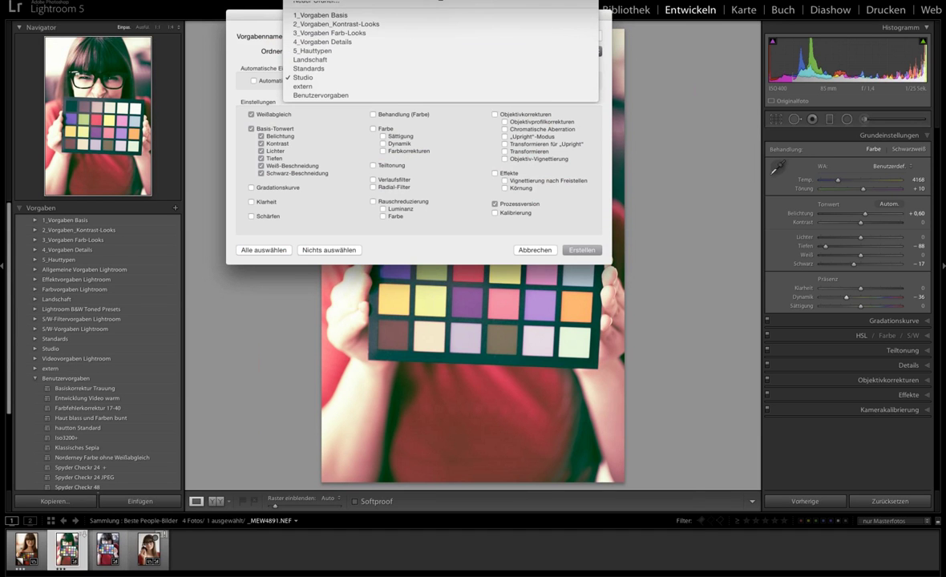
scroll(360, 35, "up", 1)
left_click(360, 35)
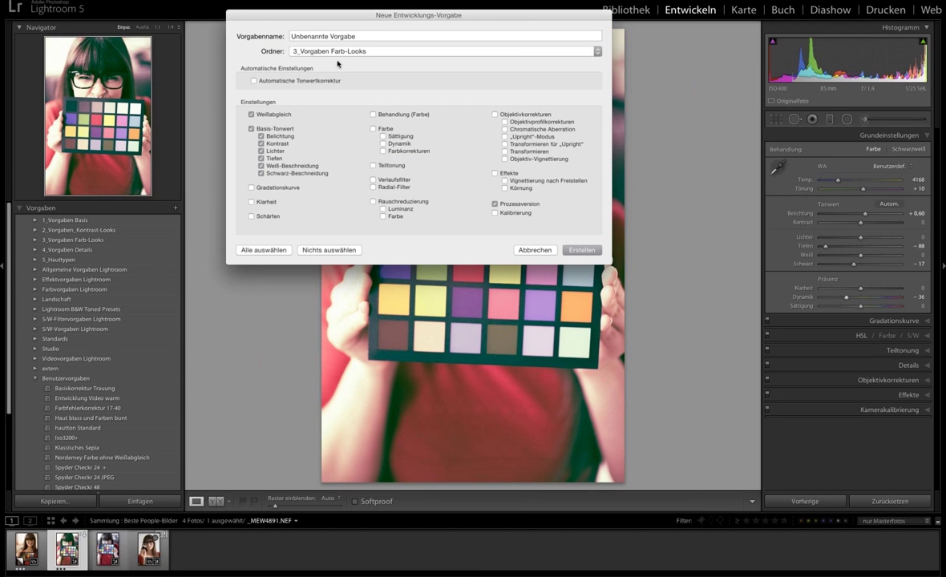
triple_click(371, 35)
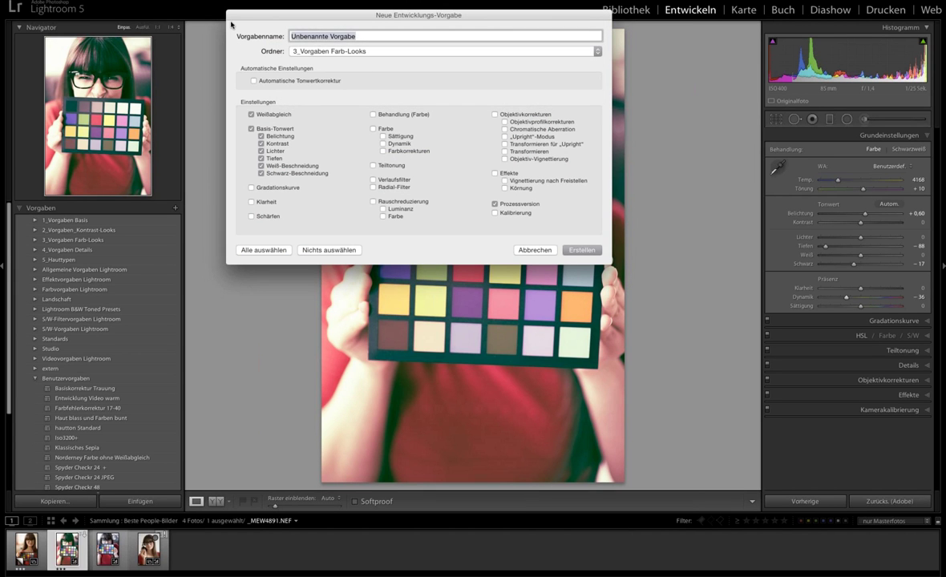
type("Rot")
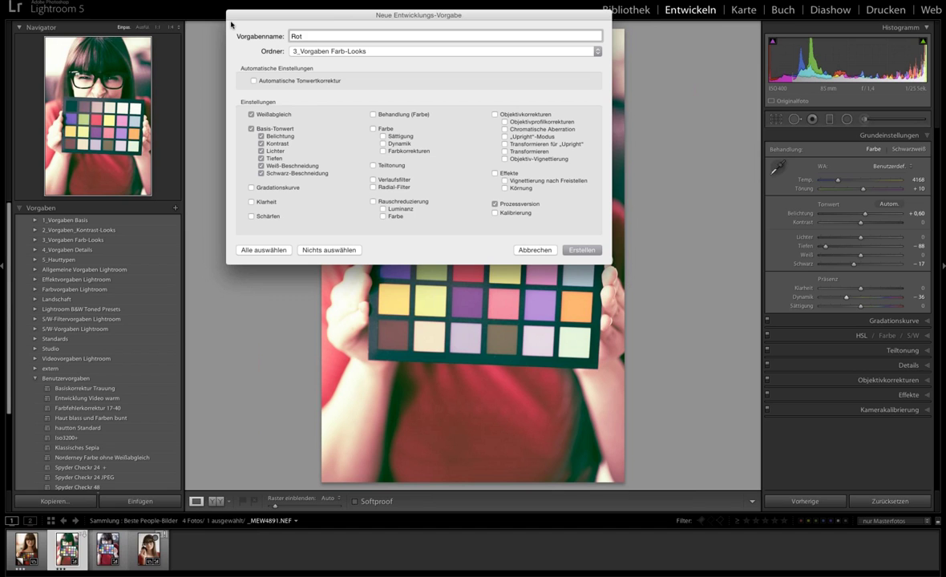
type("-G")
type("rün-Kont")
type("rast")
left_click(321, 250)
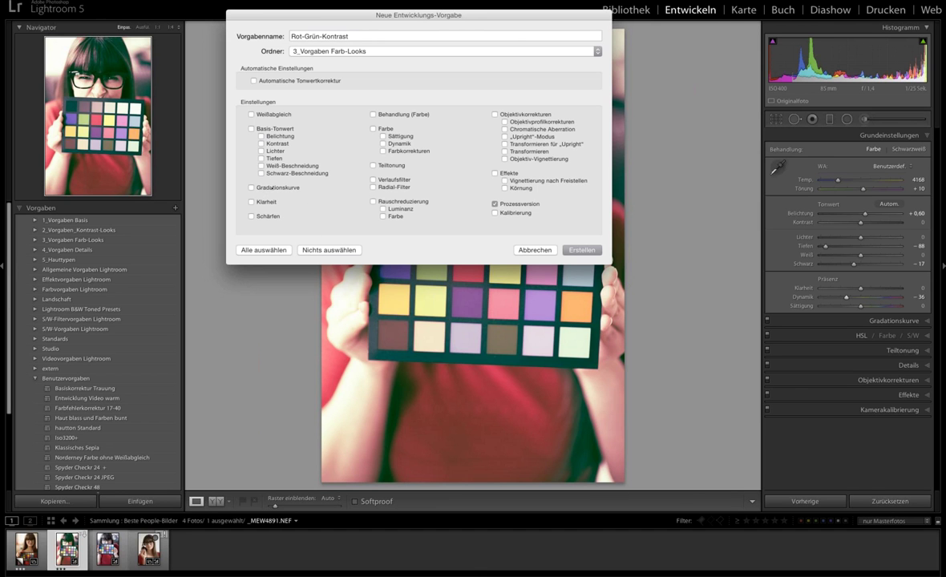
left_click(270, 189)
Save the Rot-Grün-Kontrast preset, apply it to portraits three and four, then return to _MEW4891.NEF.
left_click(582, 250)
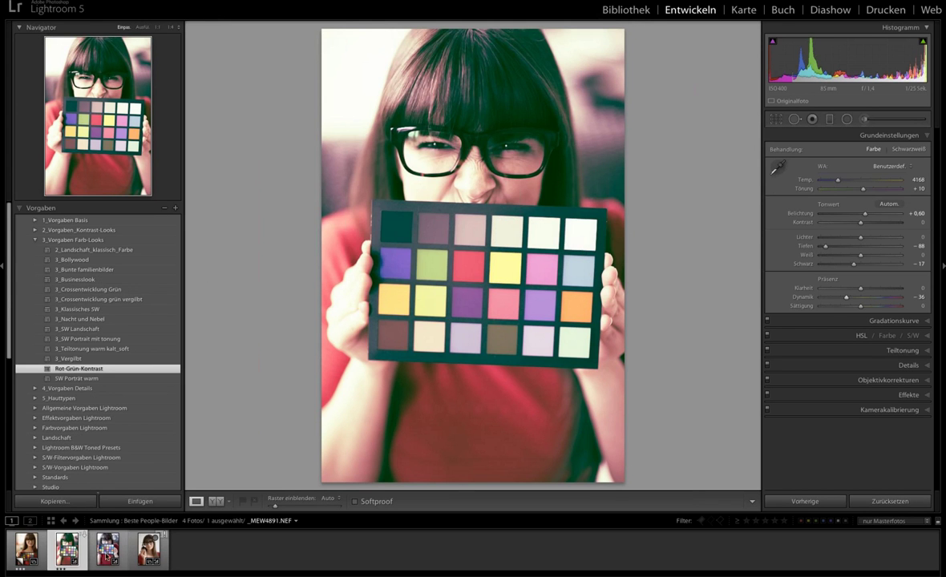
left_click(108, 551)
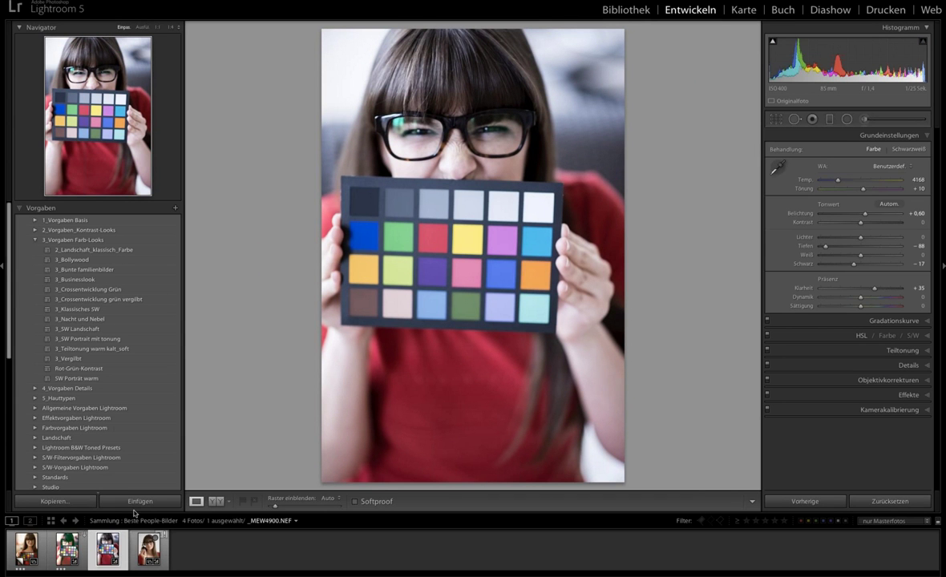
left_click(81, 369)
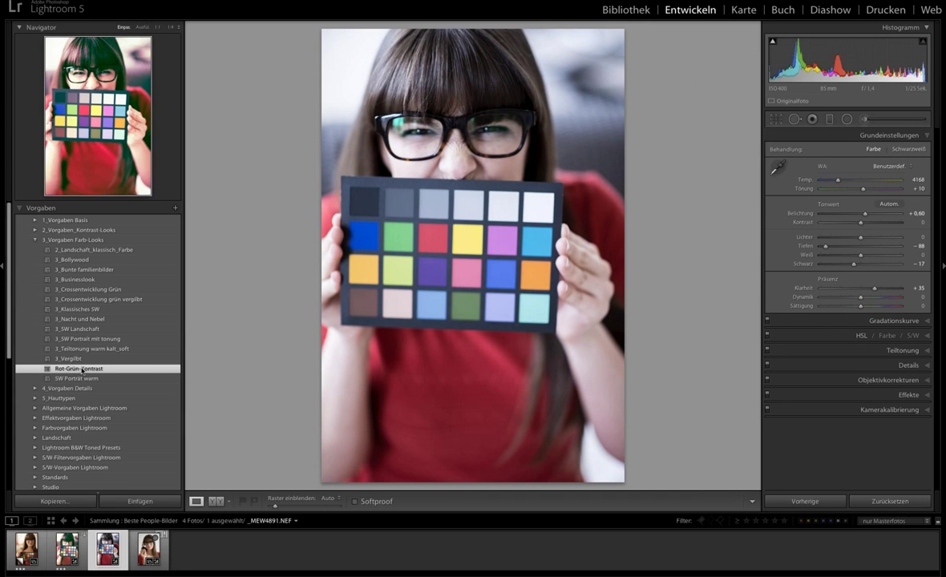
left_click(151, 551)
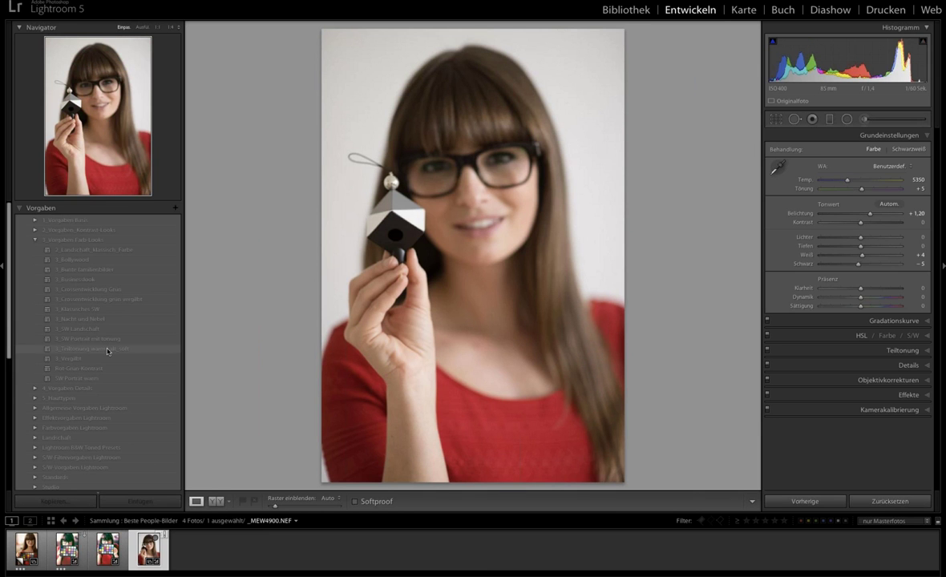
left_click(92, 370)
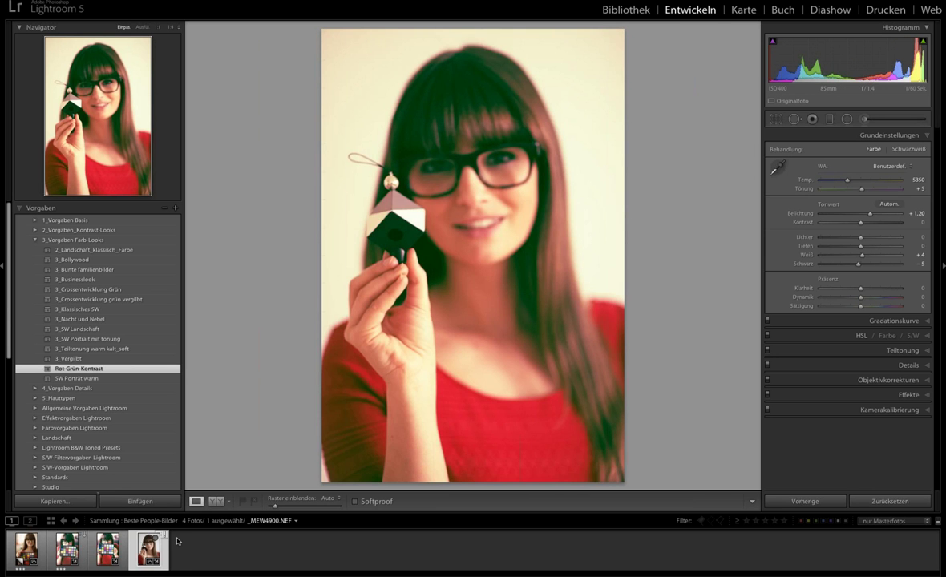
key("Left")
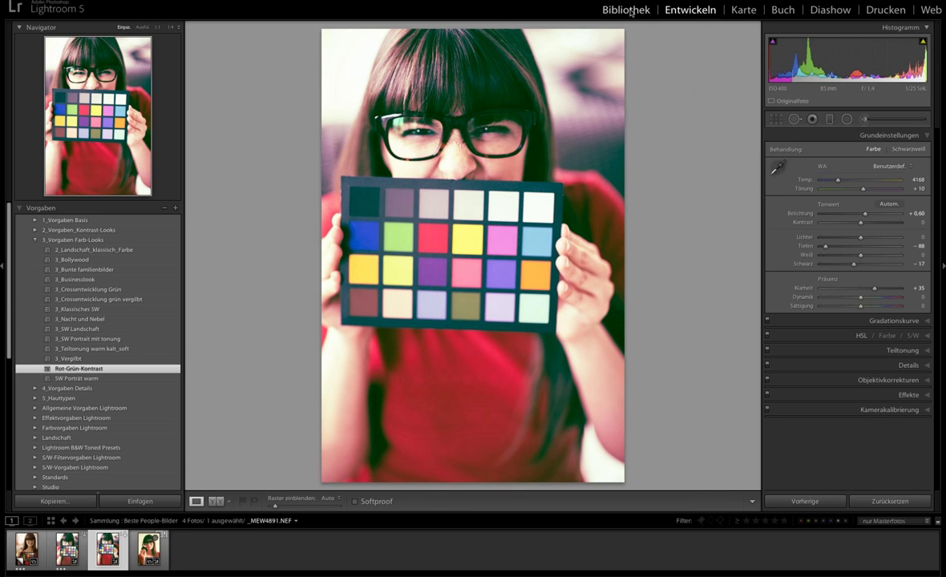
From the Library, open Export for _MEW4891.NEF, keep JPEG format and show the Color Space list.
left_click(631, 11)
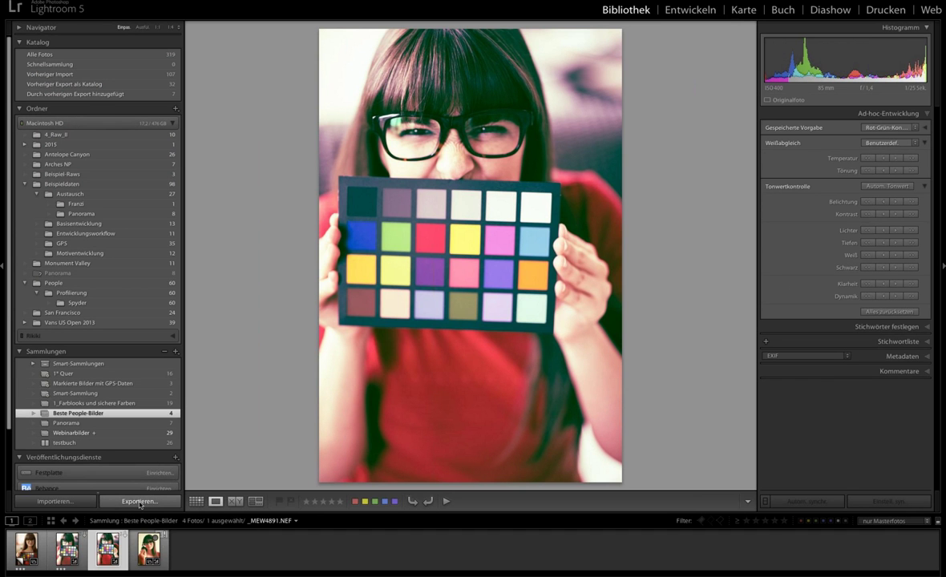
left_click(140, 502)
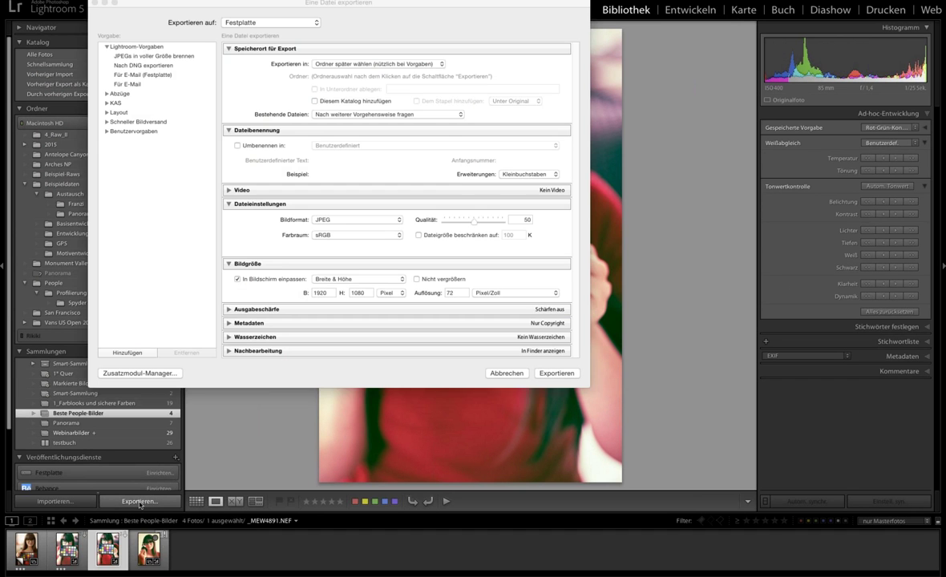
left_click(344, 219)
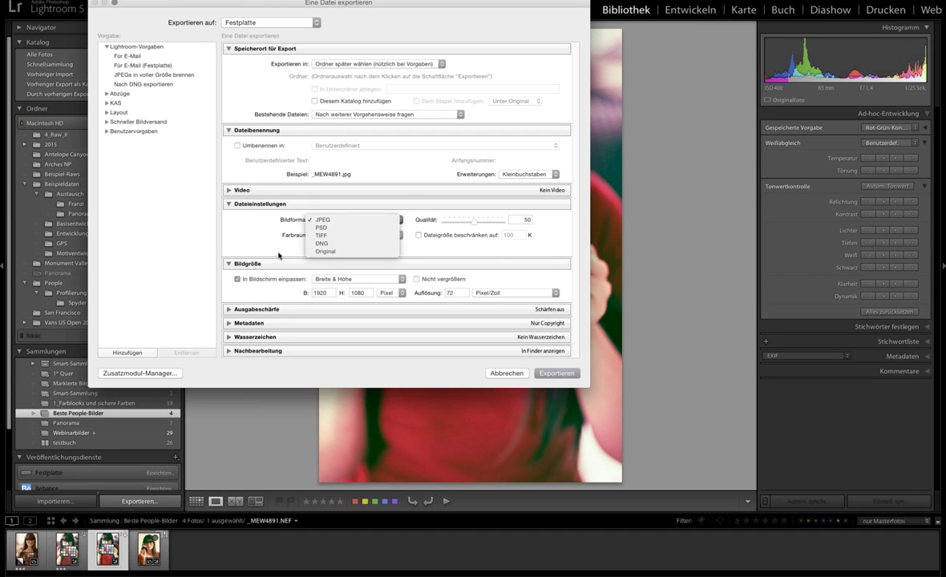
left_click(245, 211)
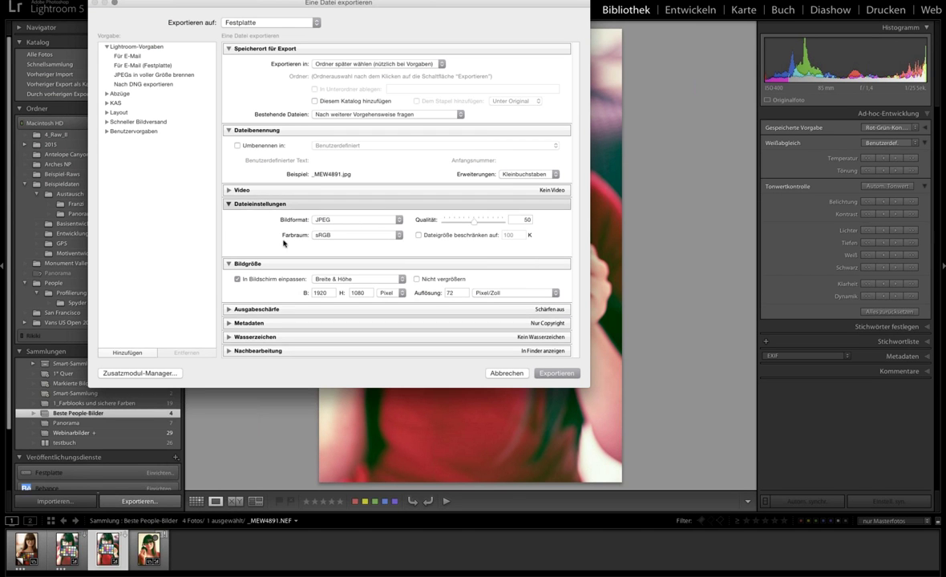
key("alt")
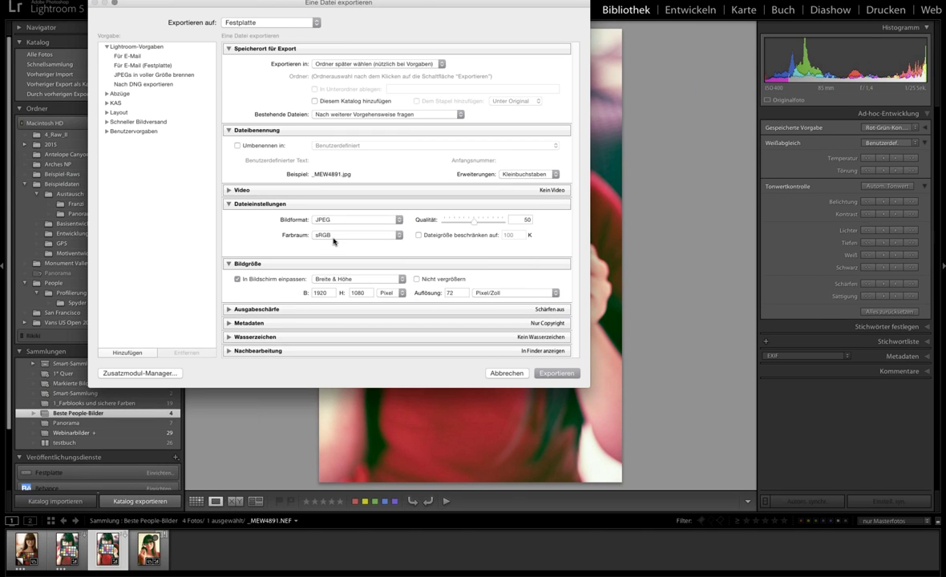
left_click(338, 237)
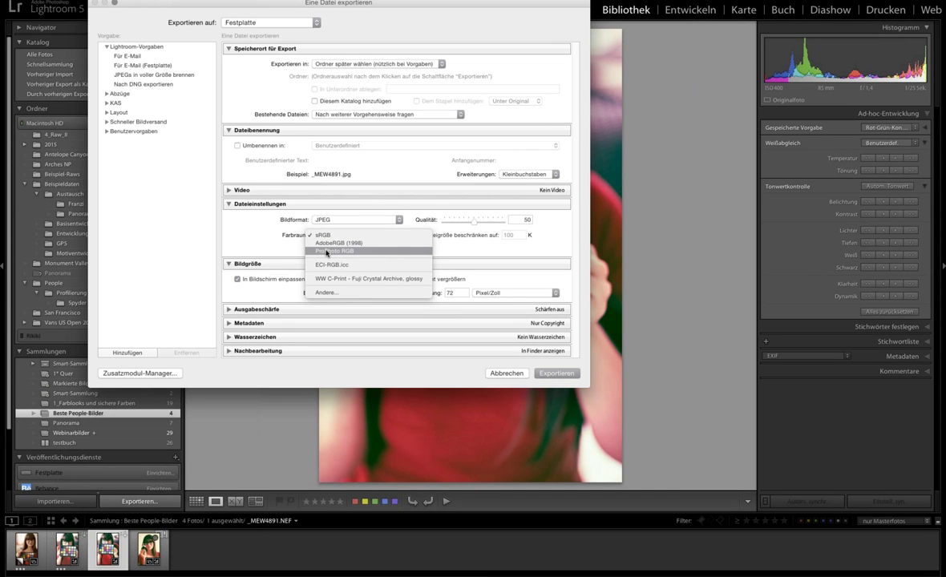
Tick ECI-RGB.icc among the export colour-space profiles and confirm the profile chooser.
left_click(326, 292)
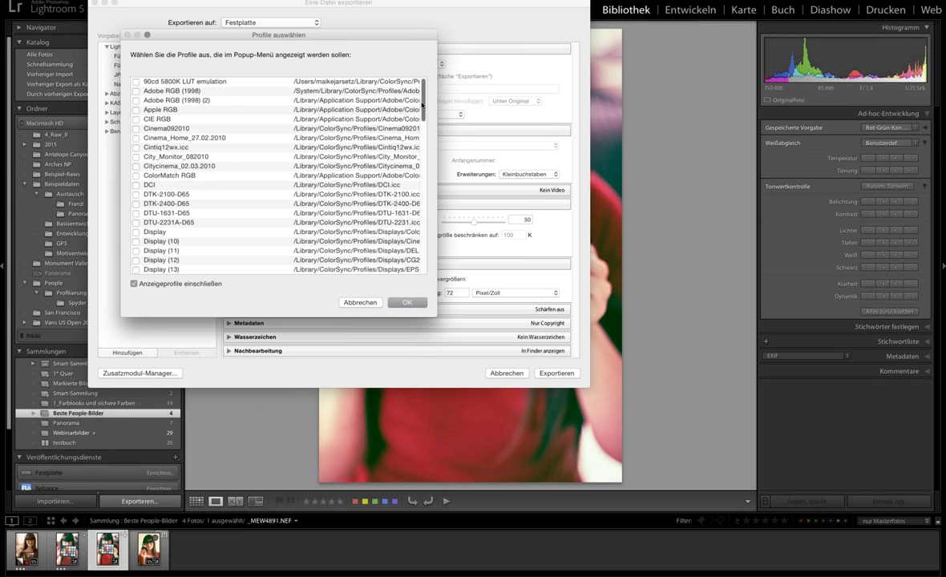
scroll(423, 128, "down", 3)
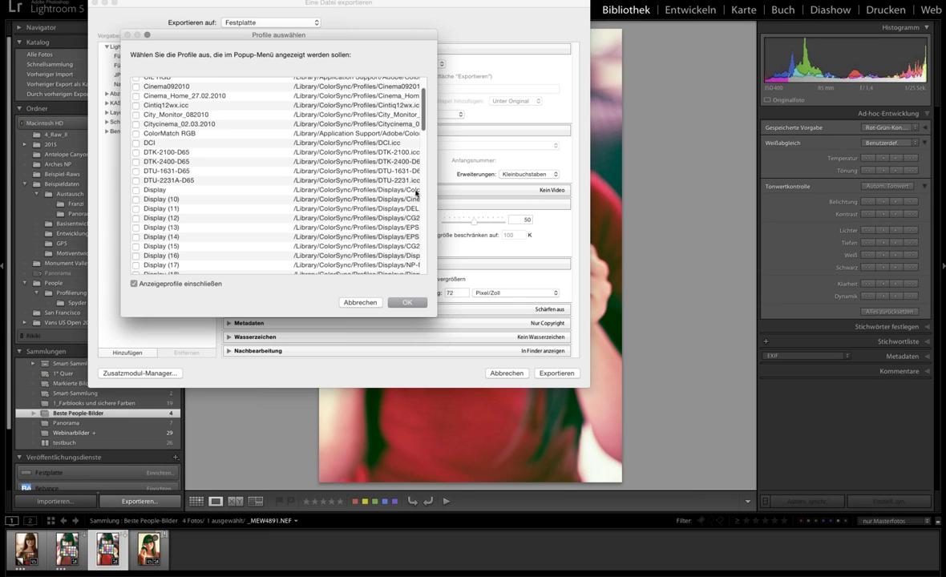
scroll(417, 192, "down", 5)
scroll(413, 205, "down", 3)
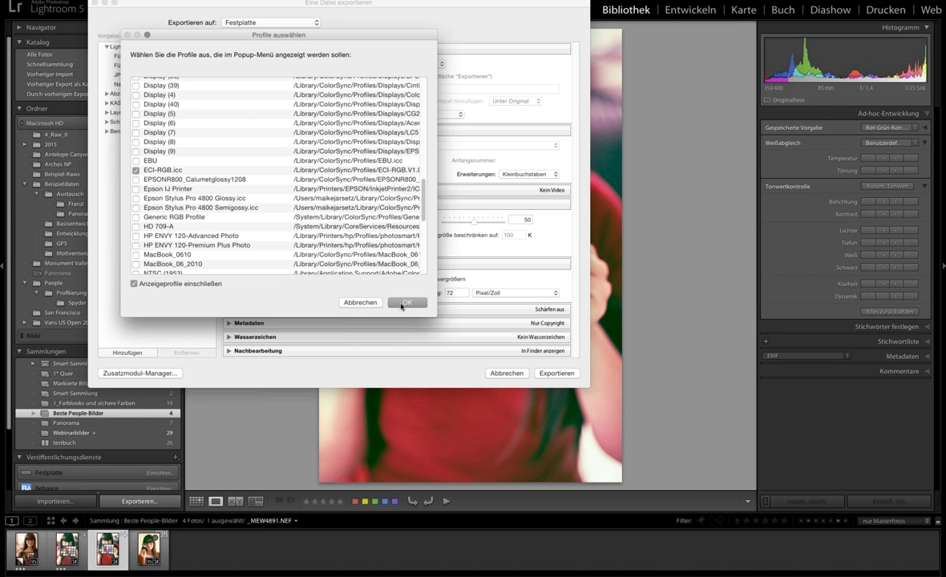
left_click(402, 303)
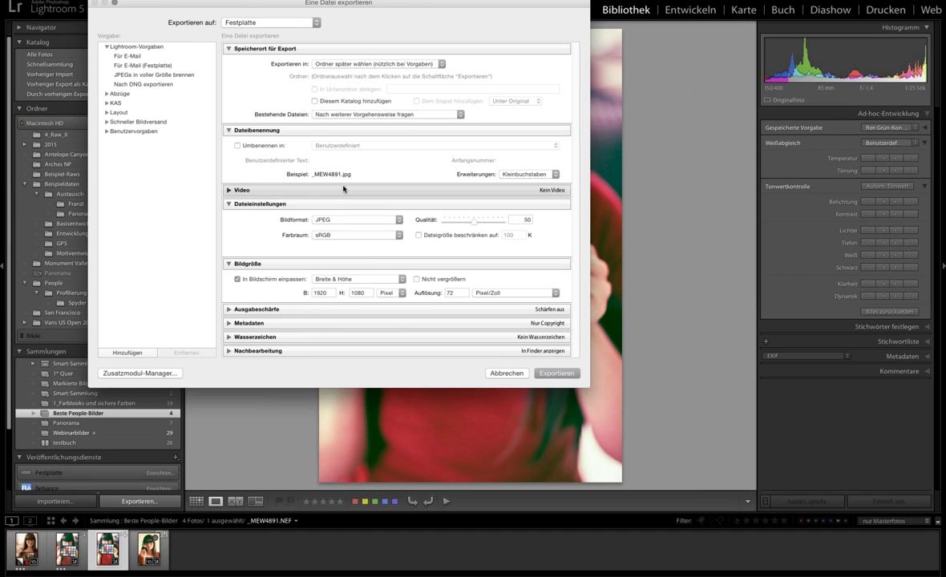
Try WW C-Print - Fuji Crystal Archive, glossy as the export colour space, then cancel the export.
left_click(369, 238)
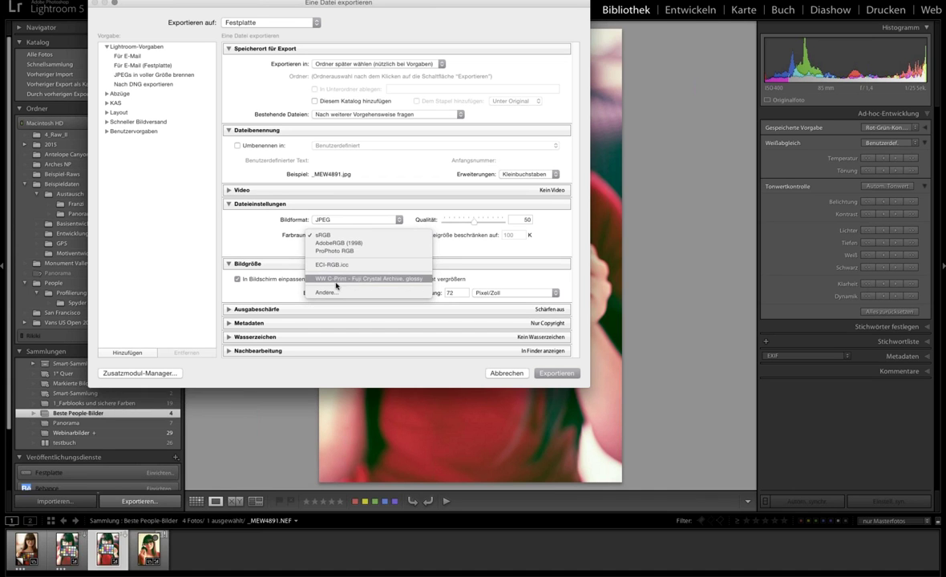
left_click(402, 279)
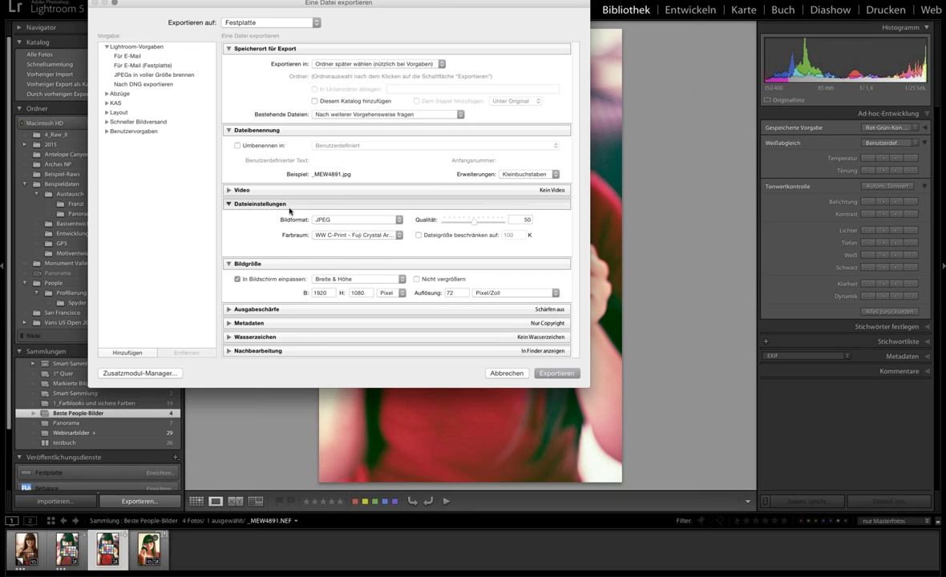
left_click(507, 376)
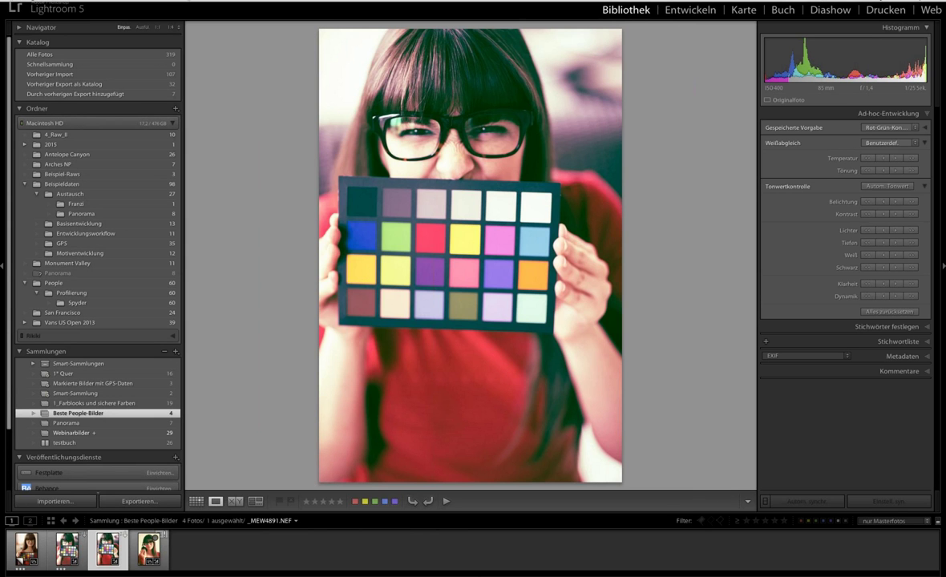
Check the Foto > Bearbeiten in menu, then open Voreinstellungen at External Editing.
left_click(192, 2)
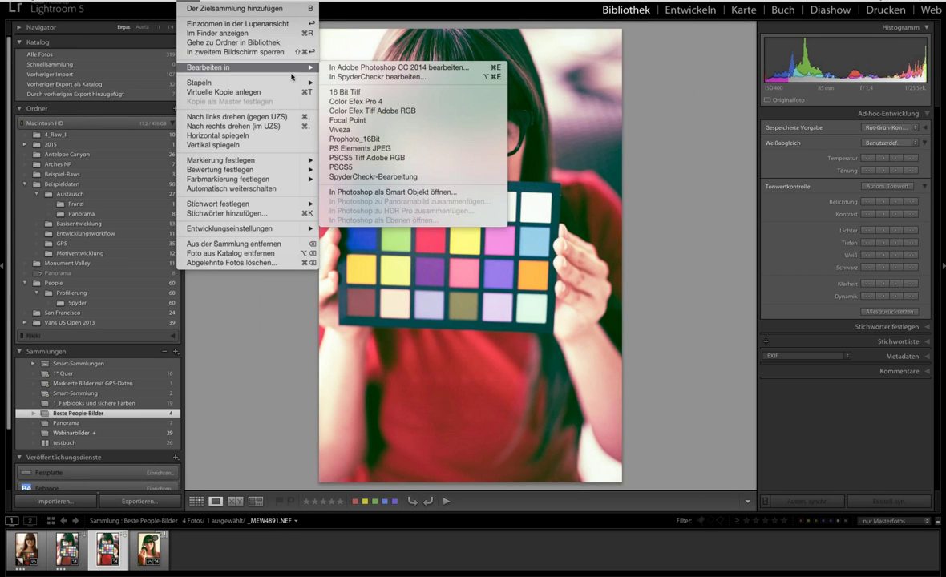
mouse_move(241, 67)
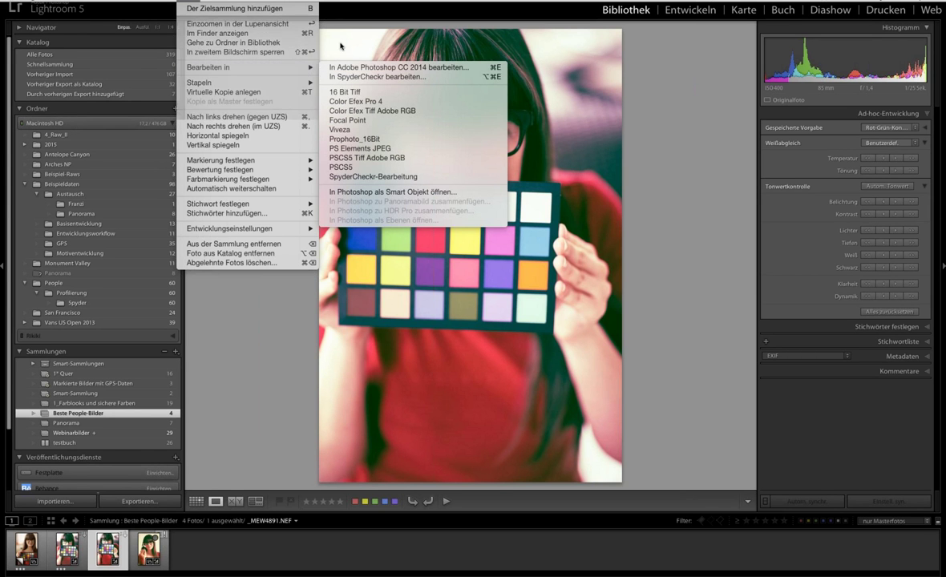
left_click(338, 46)
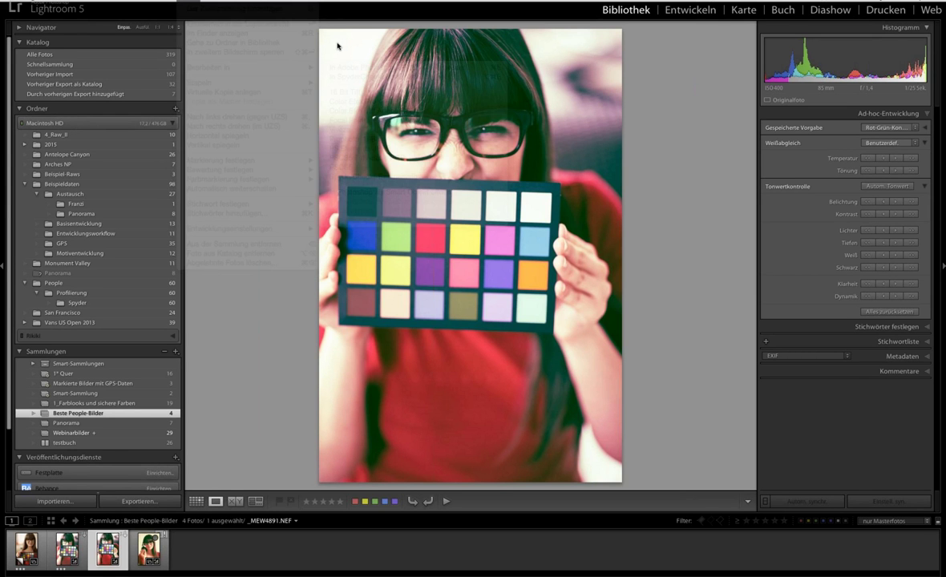
left_click(56, 4)
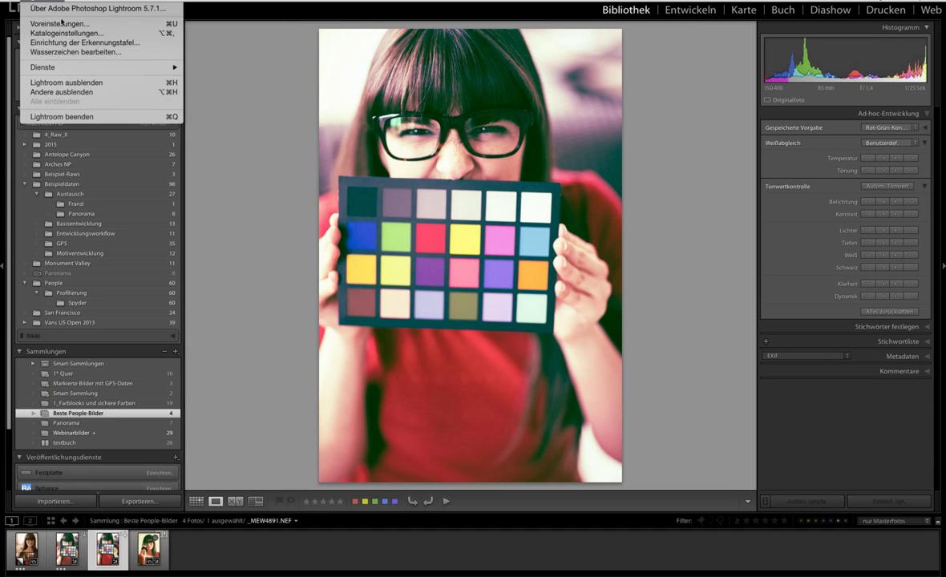
left_click(75, 24)
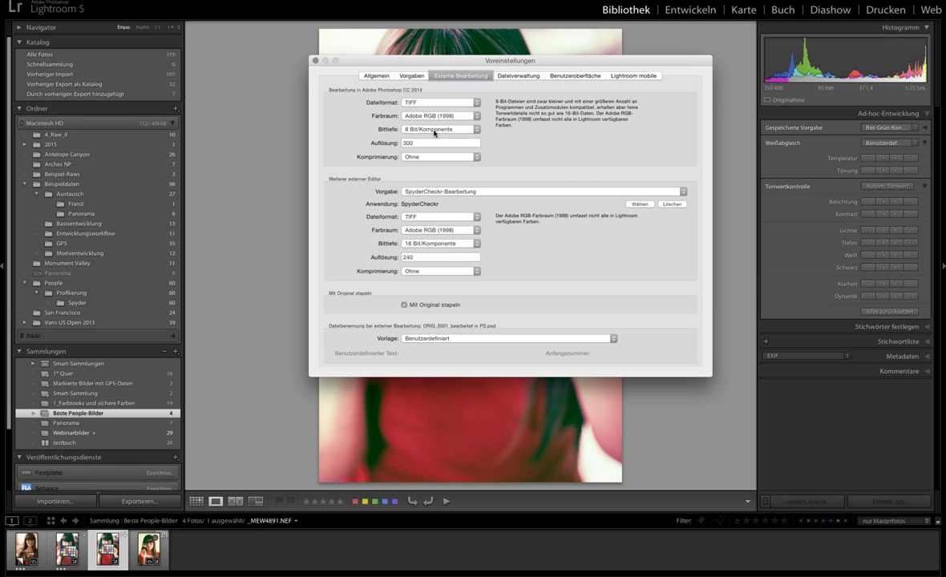
Set Photoshop CC 2014 external edits to ProPhoto RGB at 16 Bit/Komponente.
key("alt")
left_click(447, 118)
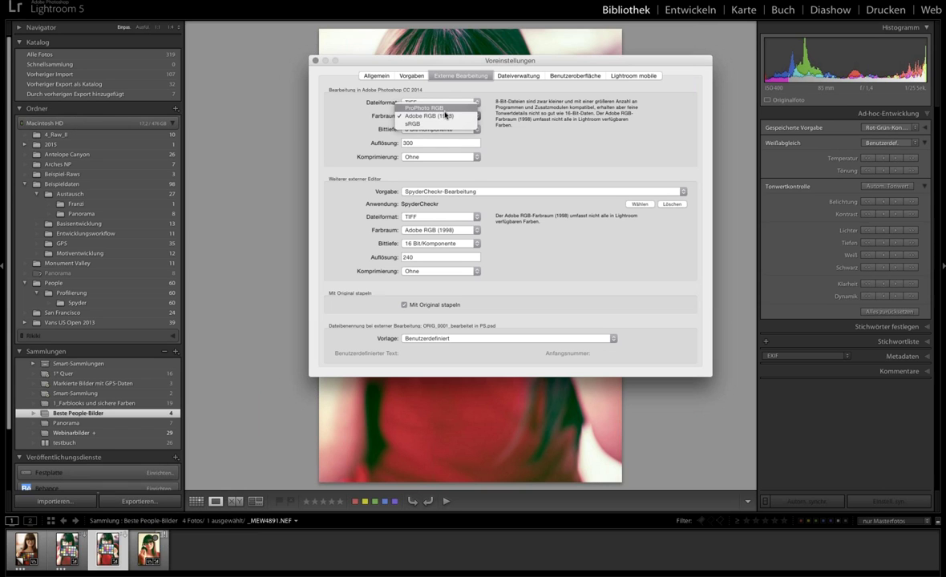
left_click(427, 108)
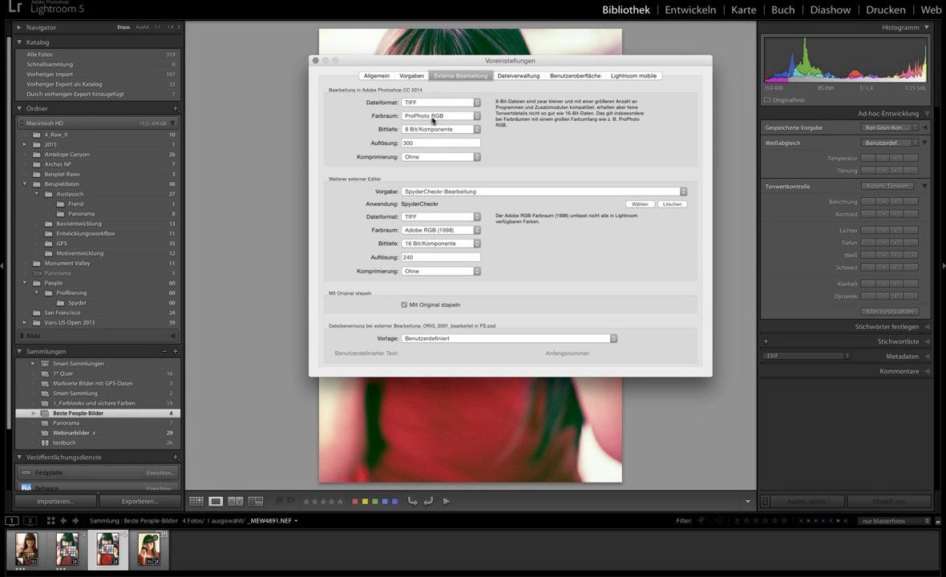
left_click(433, 119)
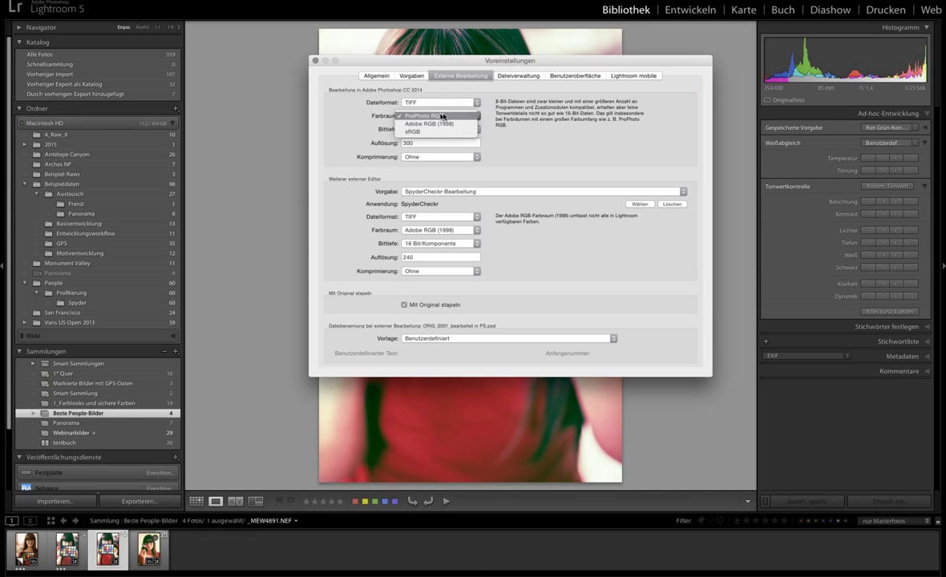
left_click(445, 117)
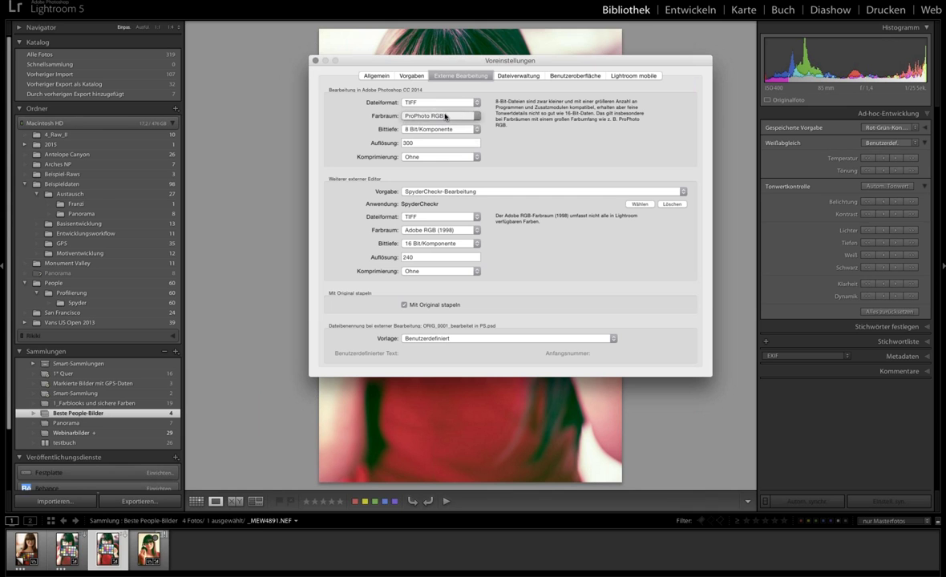
left_click(429, 129)
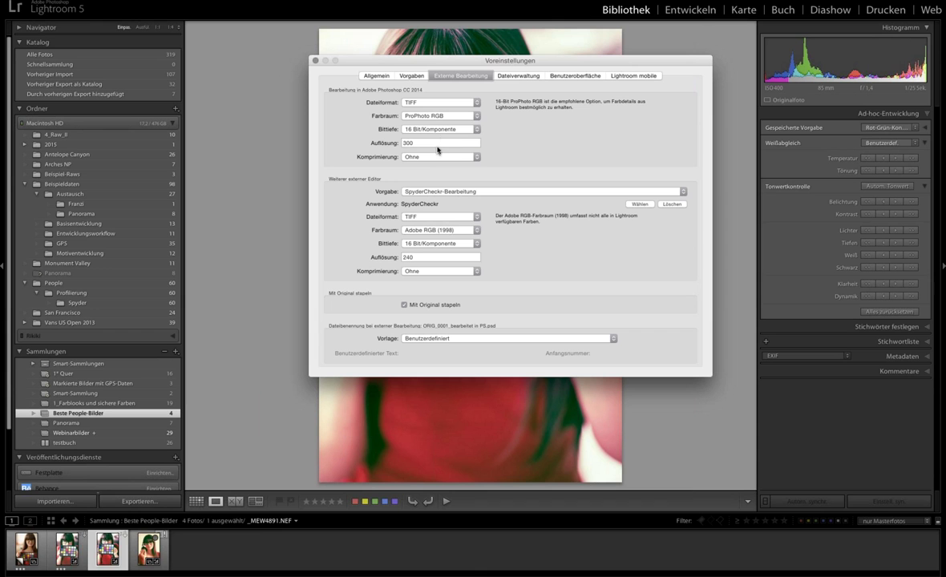
Change the Photoshop edit colour space via Adobe RGB (1998) to sRGB at 8 bit.
left_click(409, 116)
left_click(421, 116)
left_click(425, 129)
left_click(425, 117)
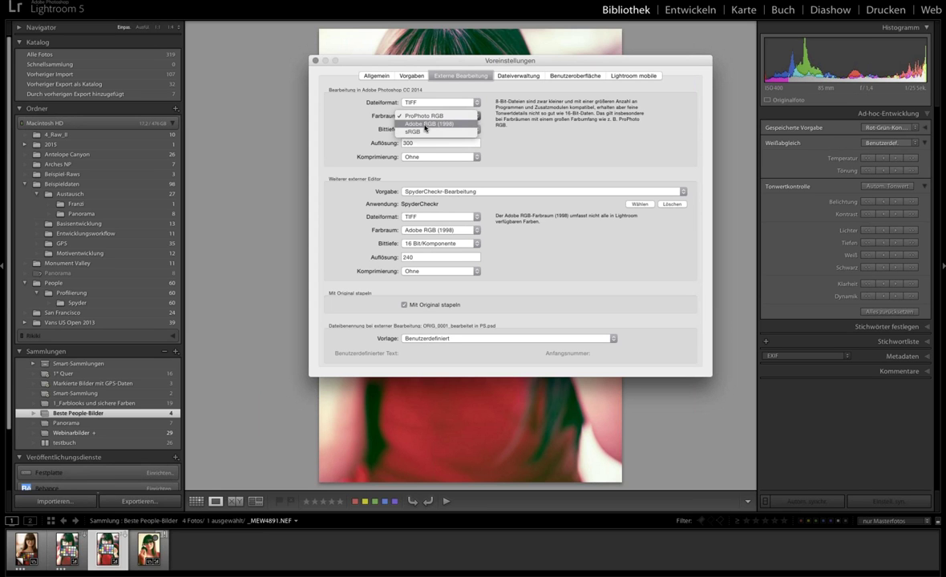
left_click(425, 124)
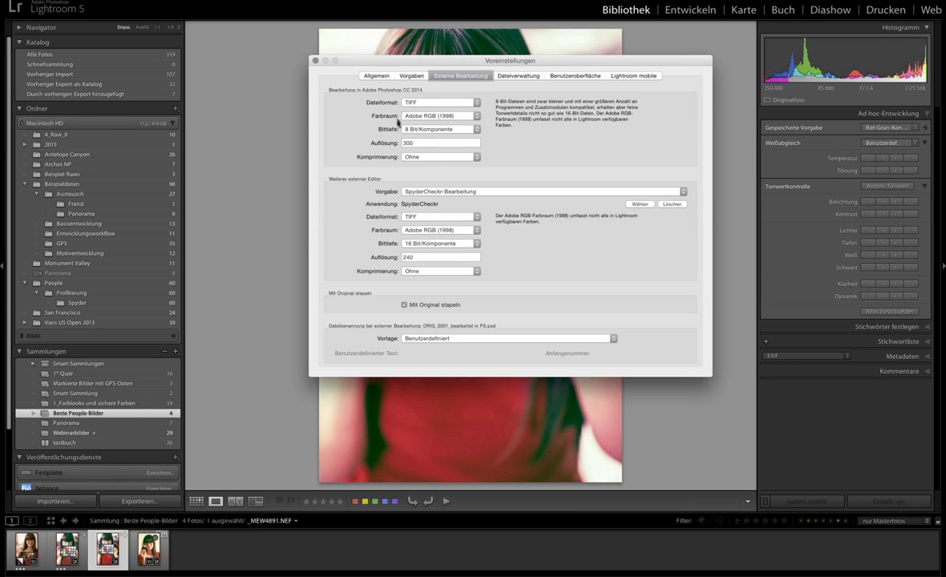
left_click(441, 117)
left_click(445, 120)
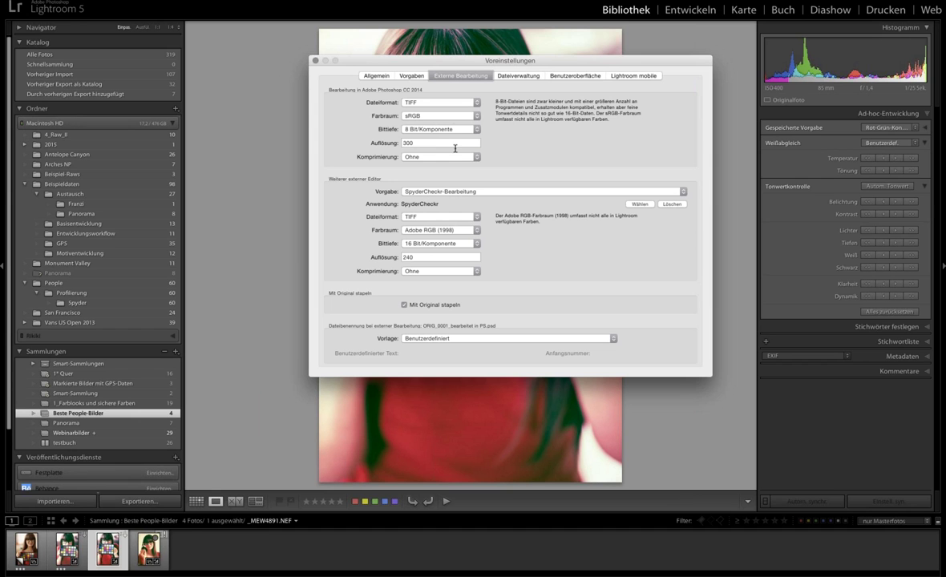
Glance at the second external editor's presets, close Voreinstellungen and switch to the Print module.
left_click(483, 192)
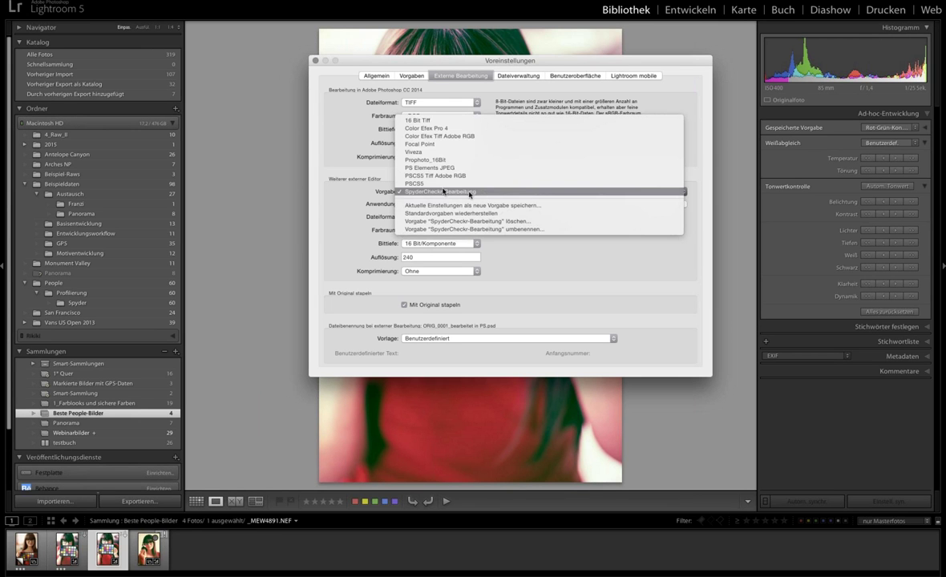
left_click(353, 175)
key("alt")
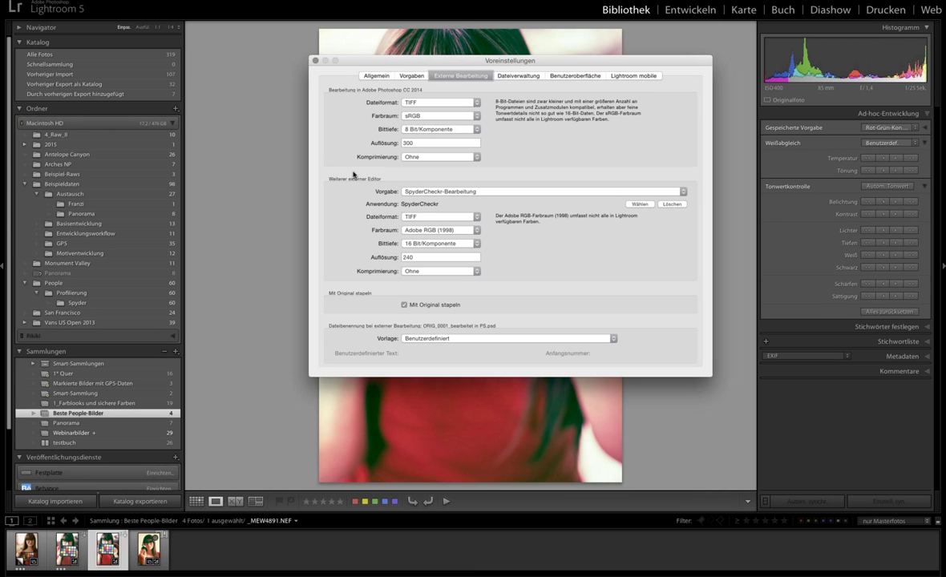
left_click(316, 61)
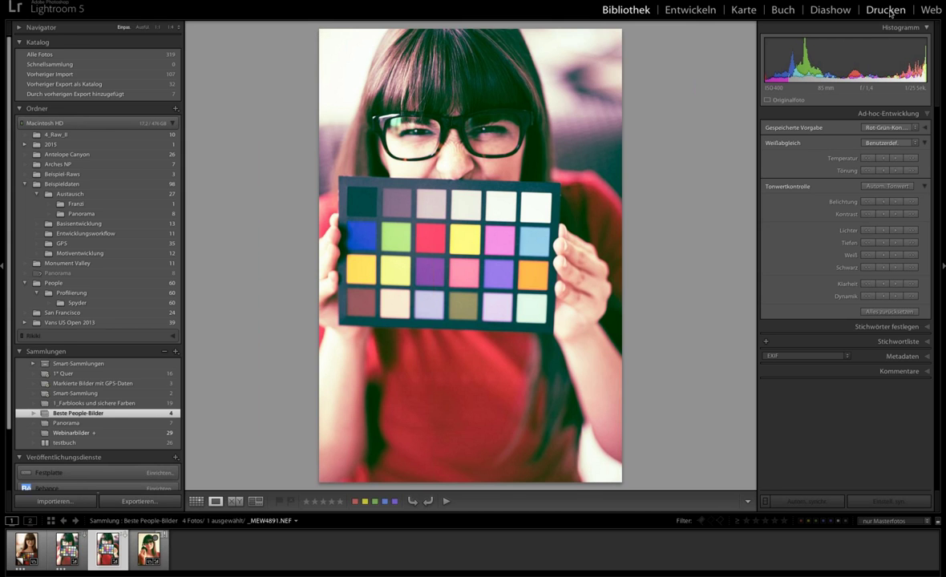
left_click(890, 14)
Use Einzelbild/Kontaktabzug with a 1×1 grid, printing only Ausgewählte Fotos.
left_click(903, 28)
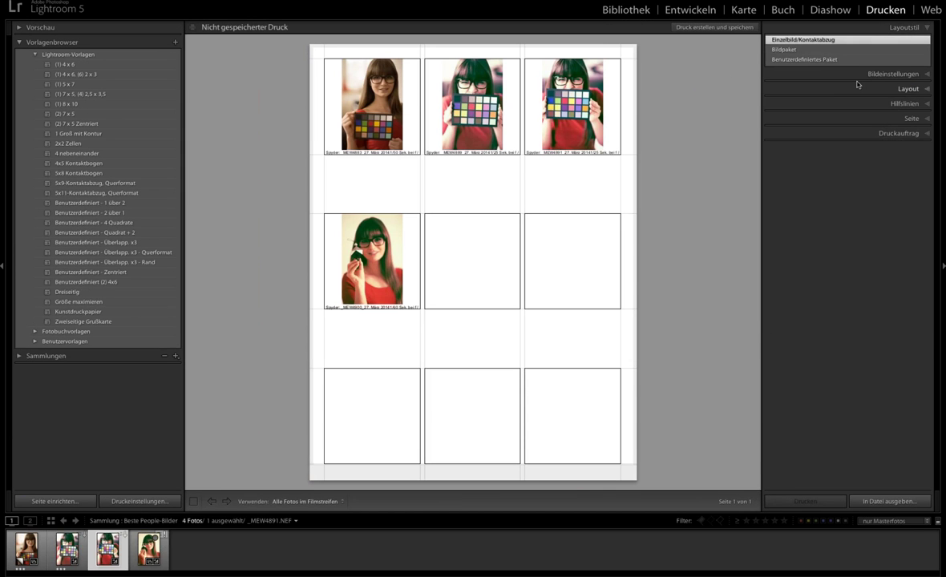
left_click(882, 74)
left_click(882, 114)
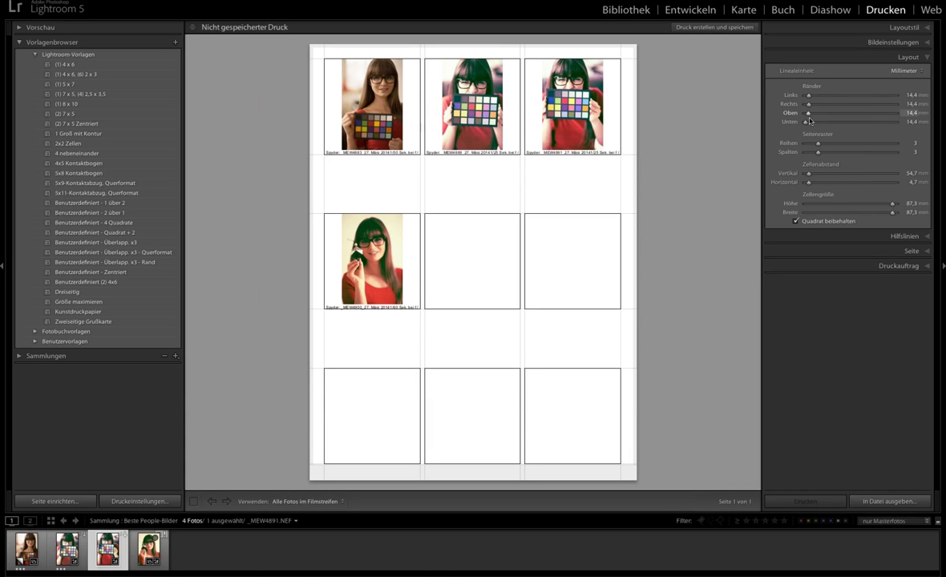
left_click_drag(791, 144, 726, 150)
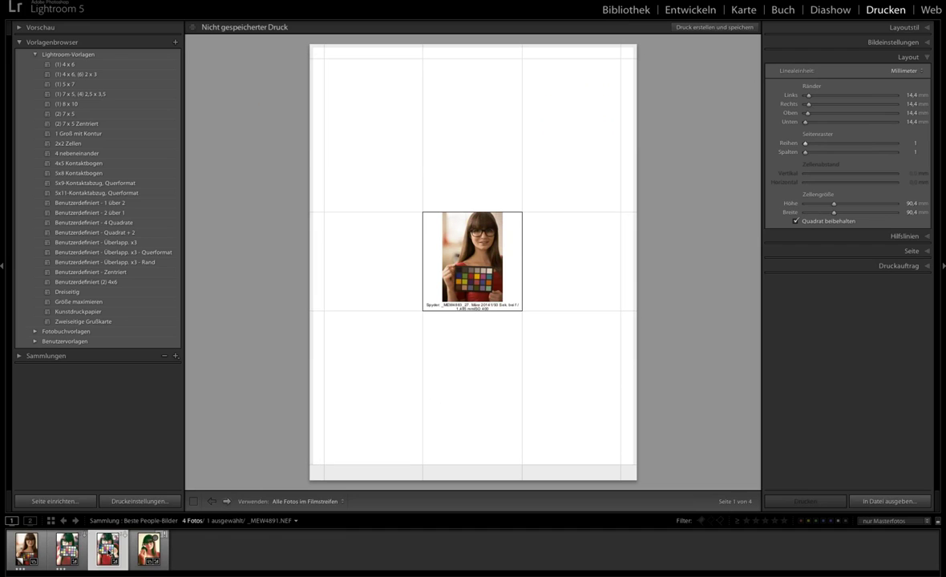
left_click(303, 503)
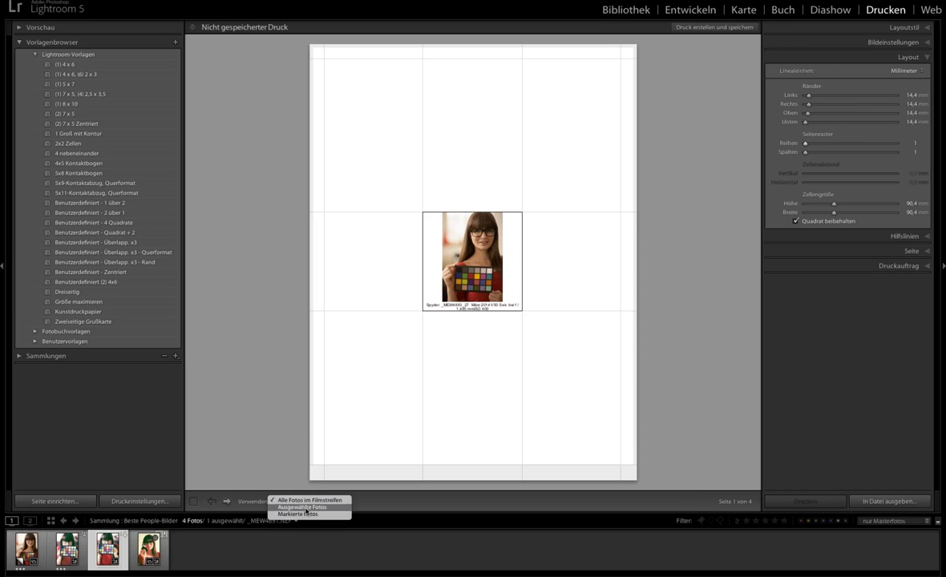
left_click(304, 508)
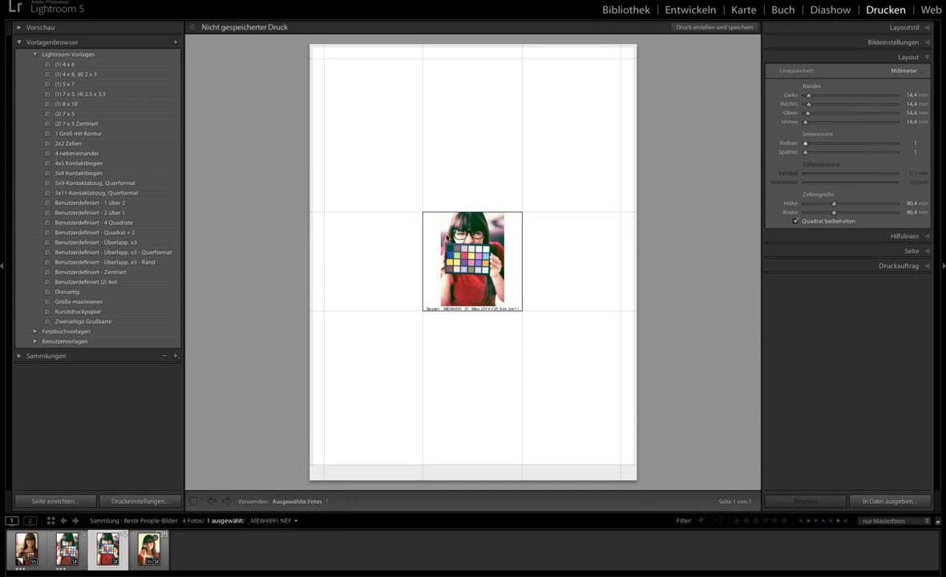
Apply the Größe maximieren template so the portrait fills the page, then expand Druckauftrag.
left_click(87, 302)
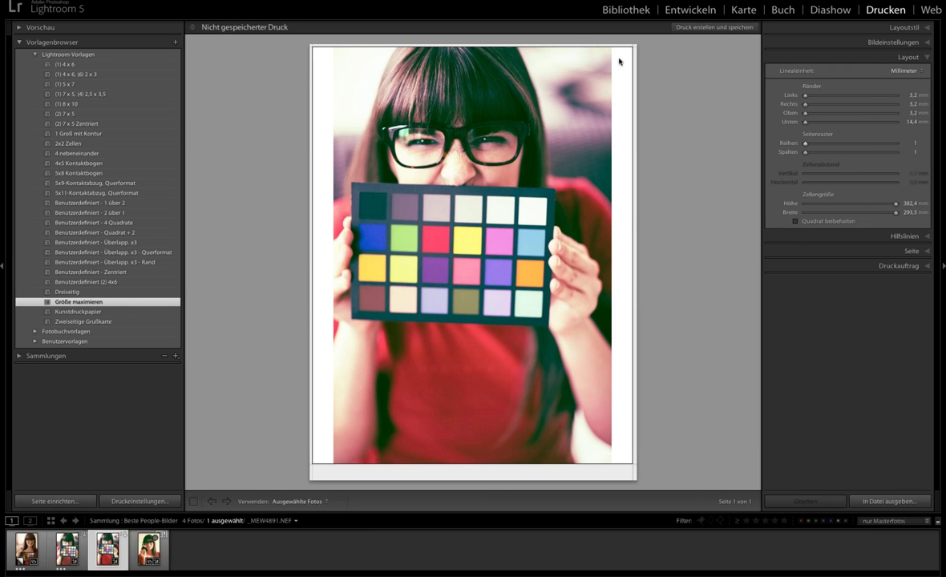
left_click(928, 58)
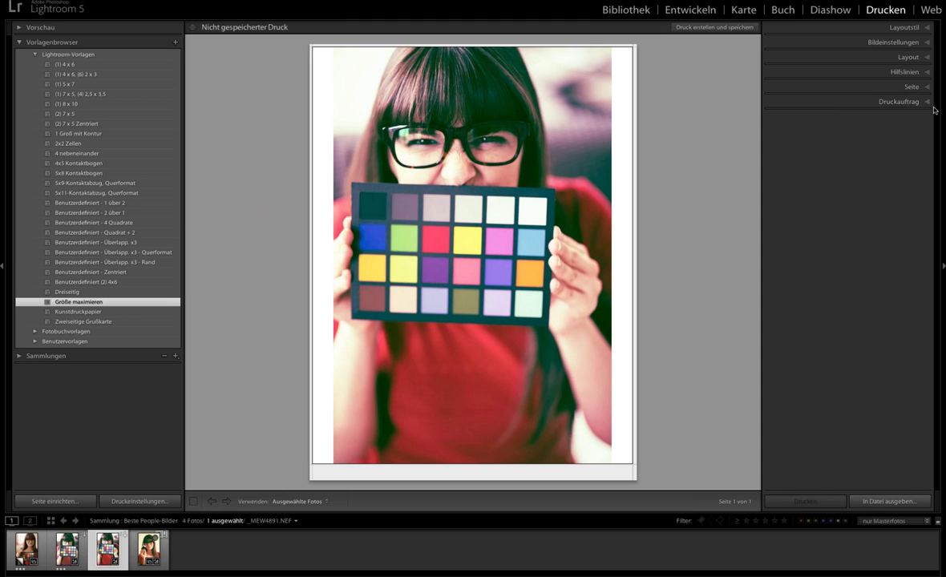
left_click(928, 104)
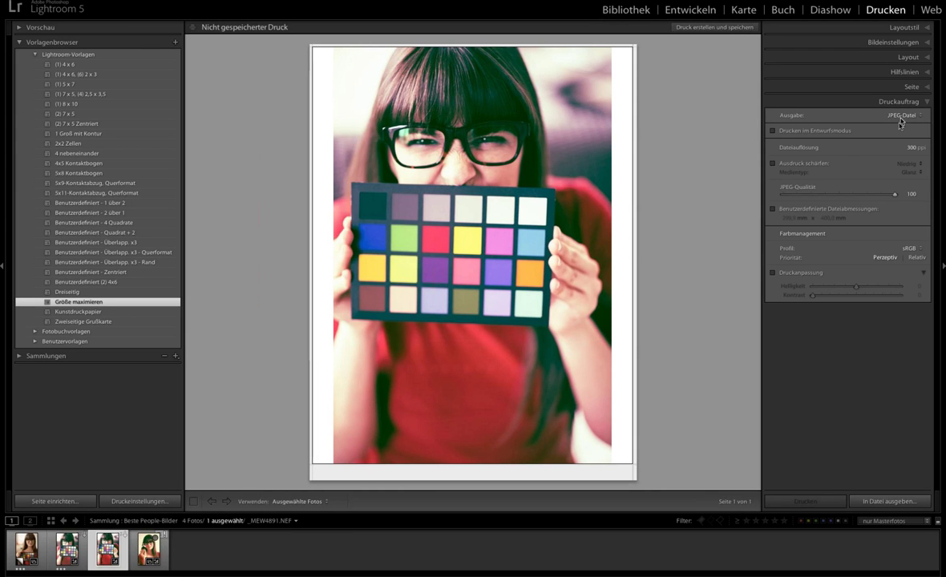
Set print output to Drucker with the Epson Stylus Pro 4800 Glossy.icc profile.
left_click(920, 251)
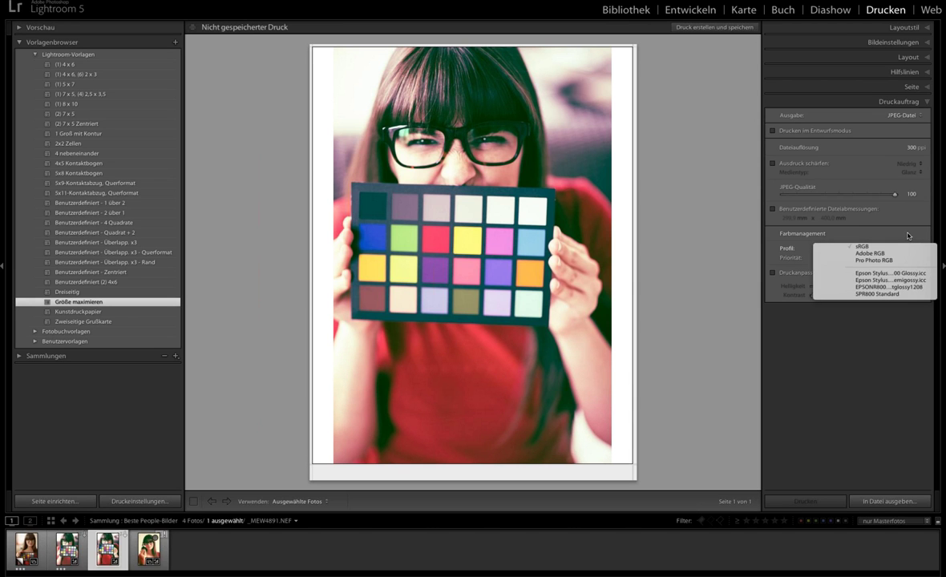
left_click(840, 112)
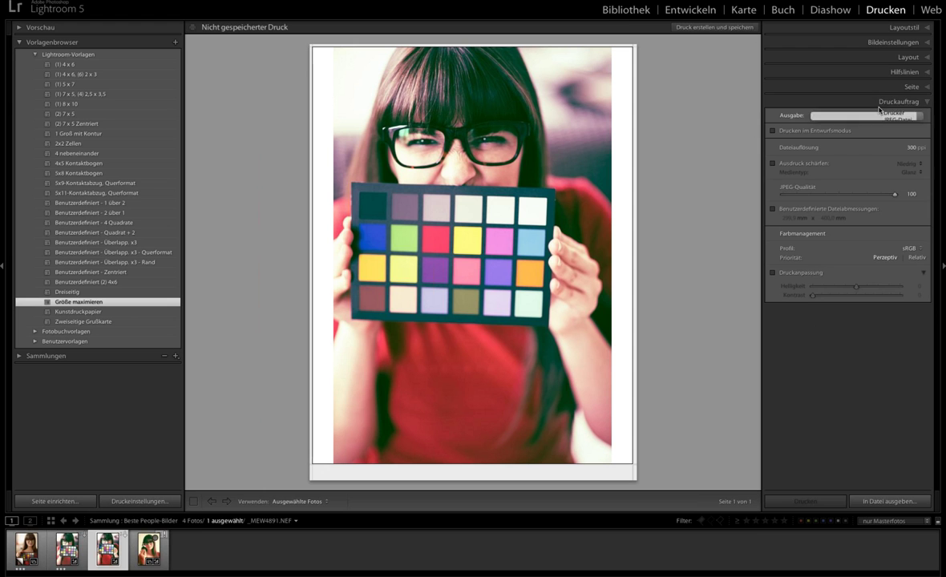
left_click(882, 112)
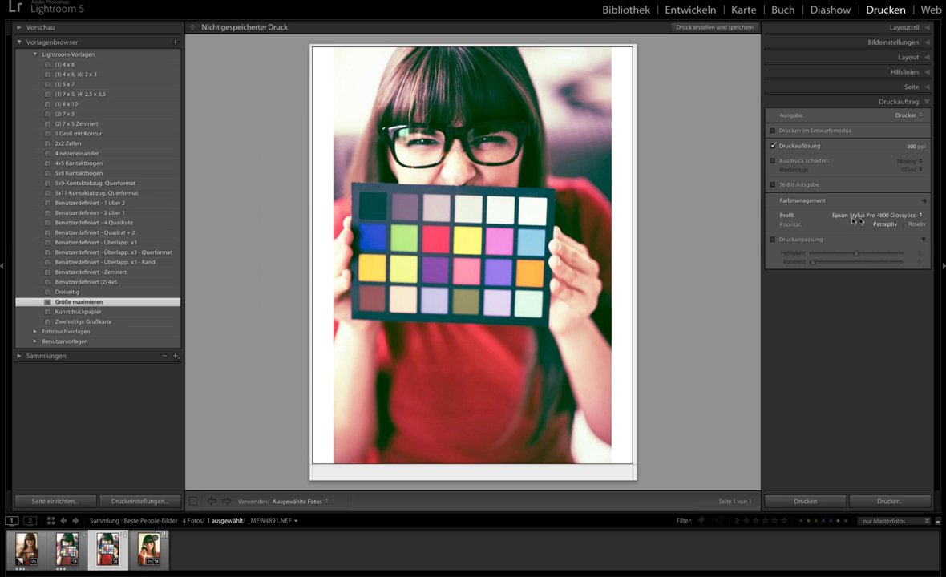
left_click(895, 216)
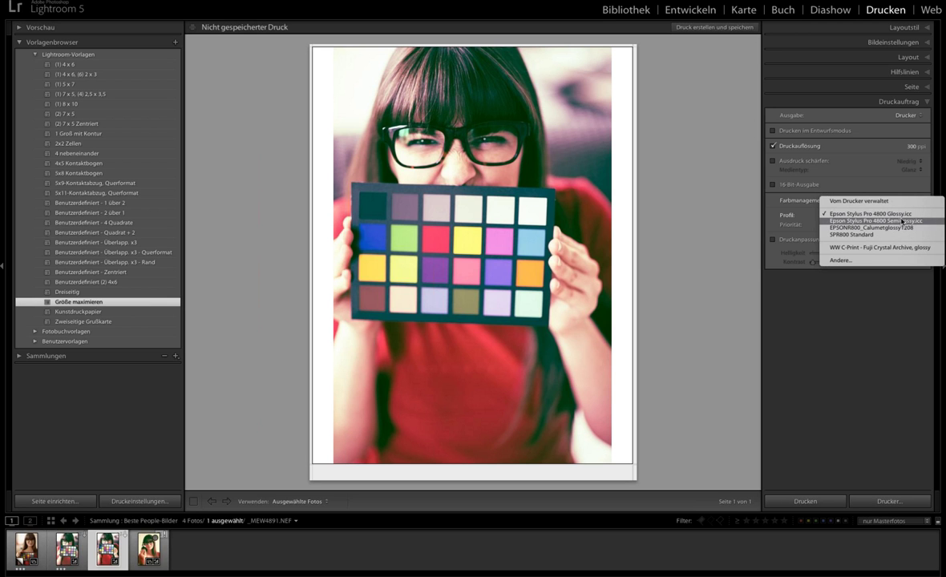
left_click(811, 221)
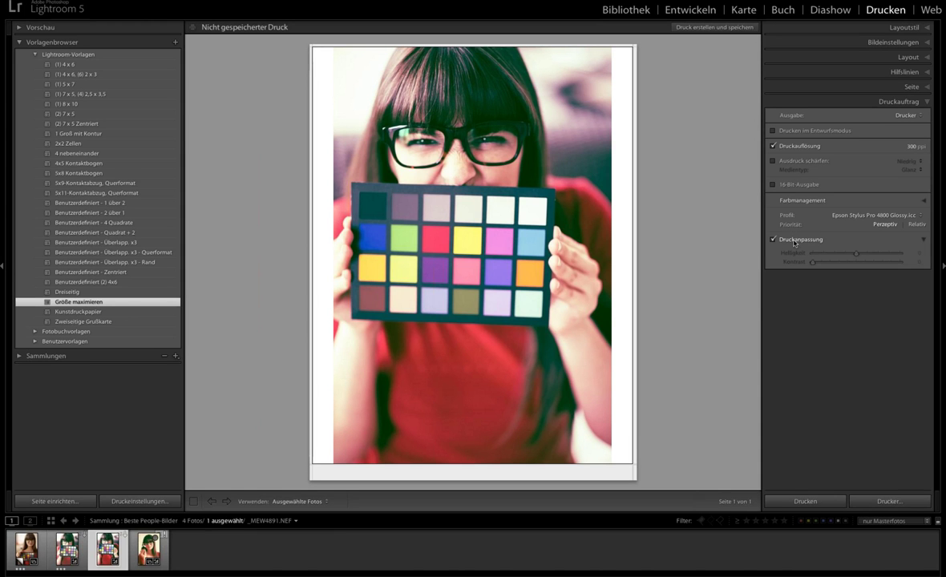
left_click(800, 241)
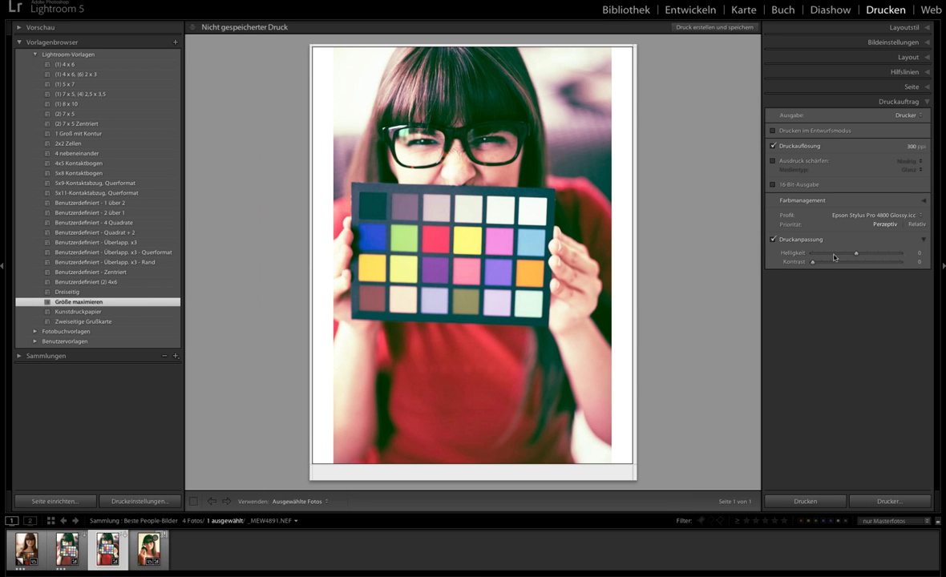
left_click(773, 240)
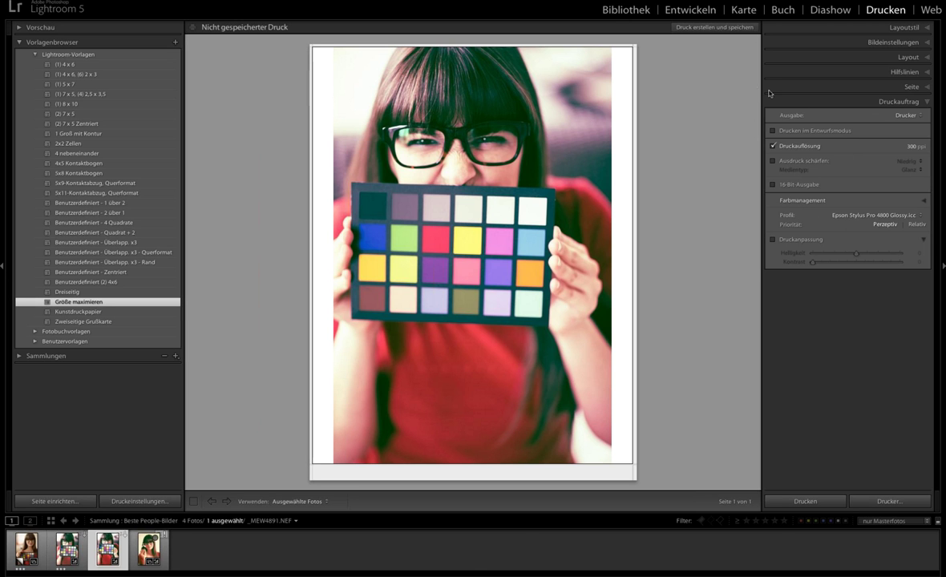
In Develop, soft-proof against EPSONR800_Calumetglossy1208 with Relative intent and the gamut warning showing red.
left_click(694, 12)
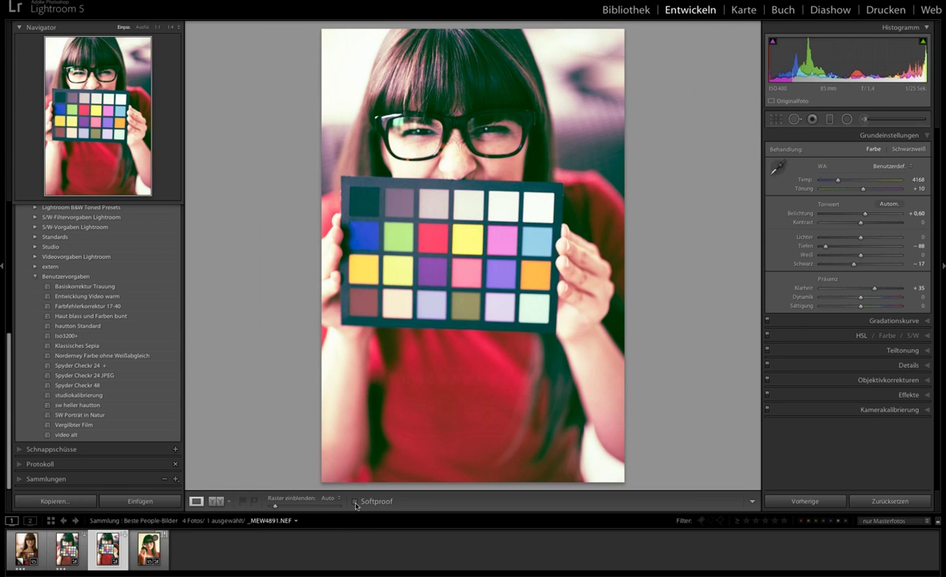
left_click(356, 502)
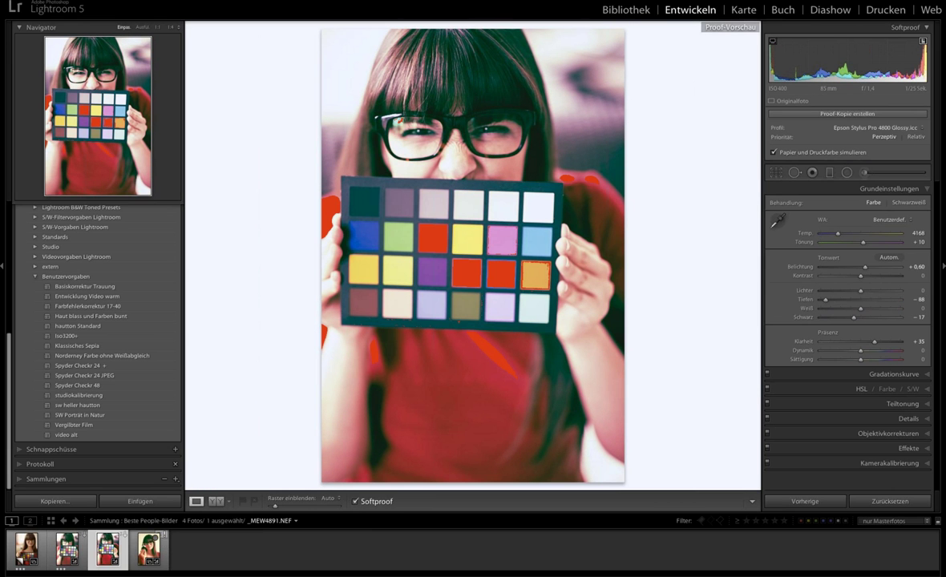
key("alt")
left_click(918, 130)
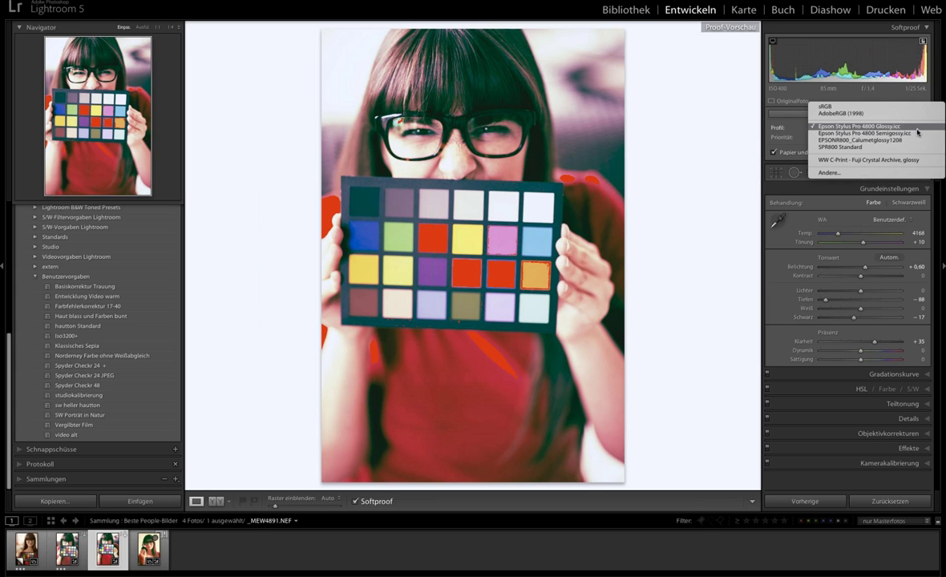
left_click(912, 141)
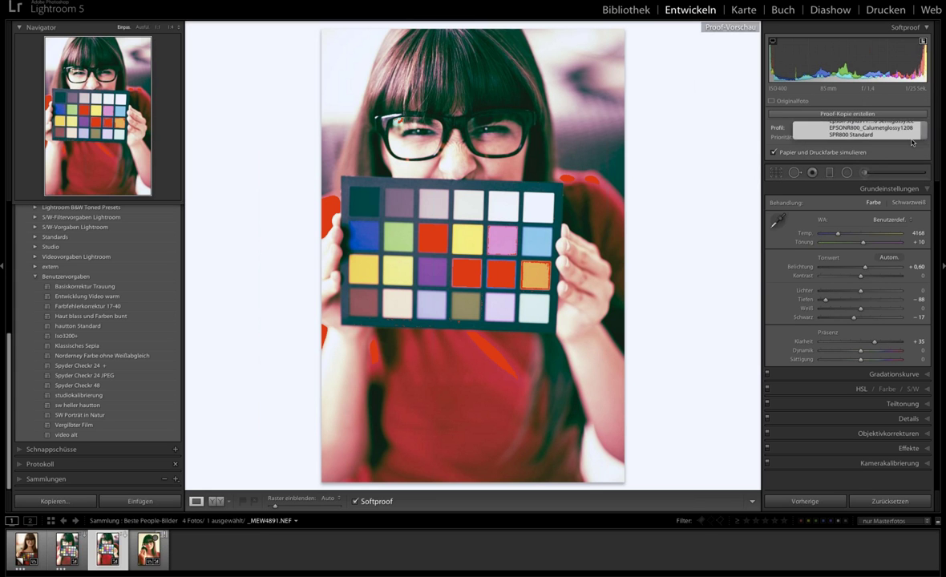
left_click(914, 138)
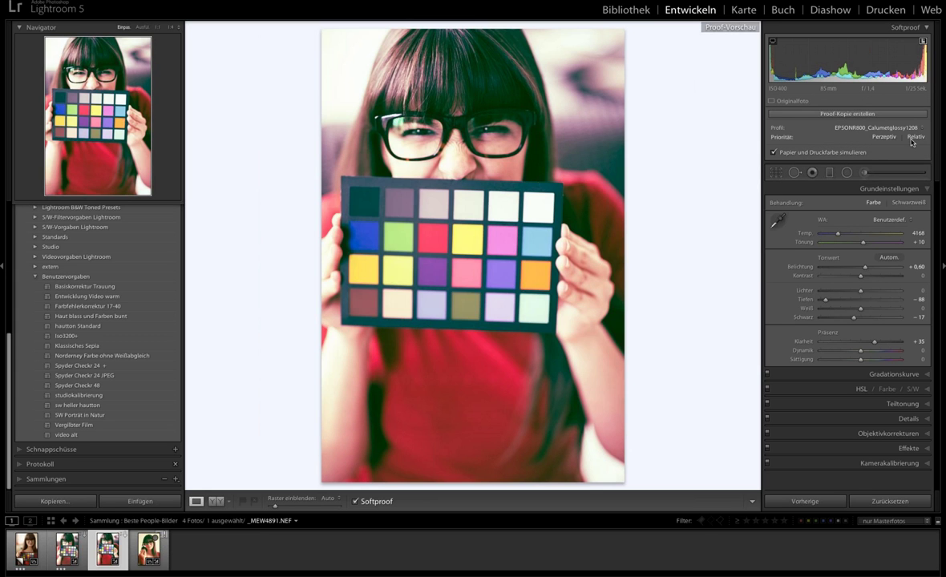
key("shift+s")
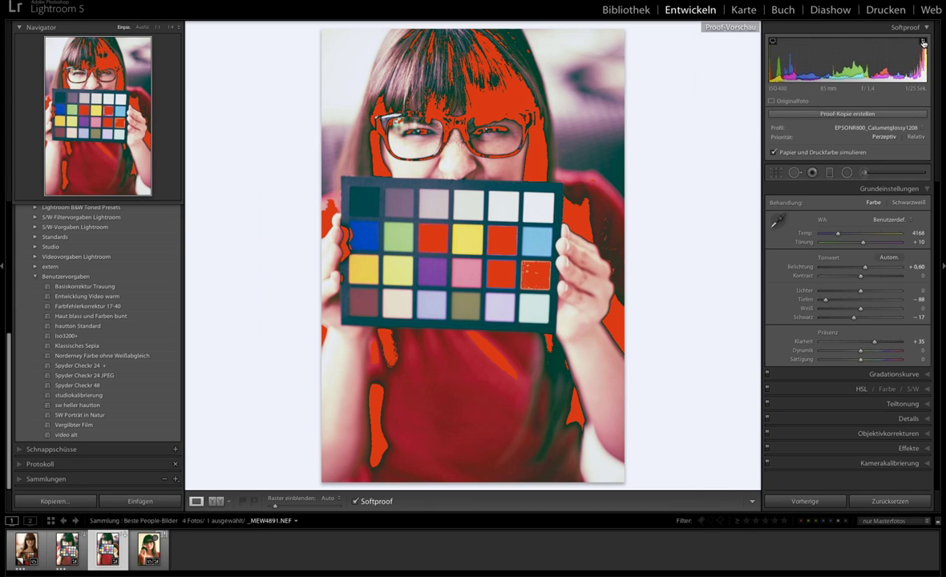
Keep the destination gamut warning on and lower Dynamik (Vibrance) to −28.
left_click(923, 43)
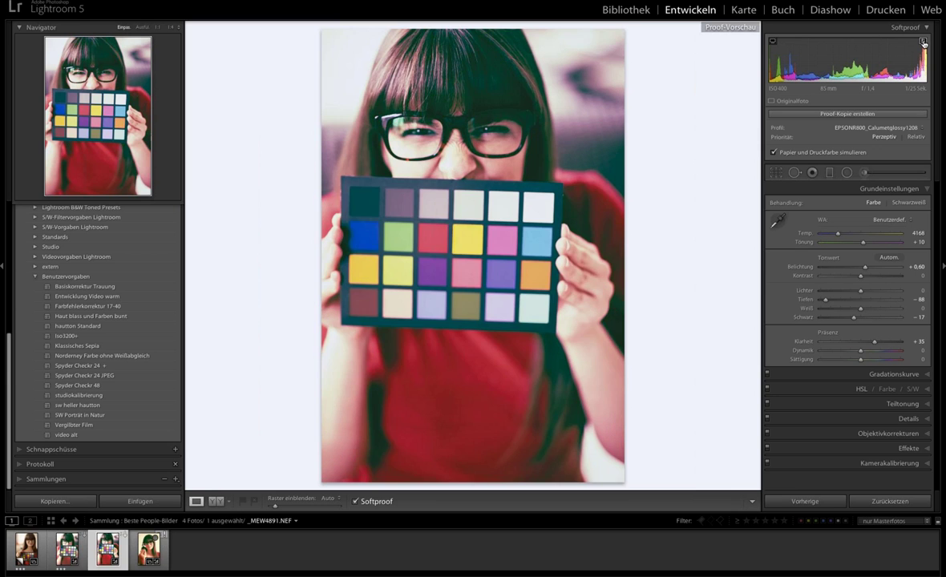
left_click(922, 42)
left_click(922, 44)
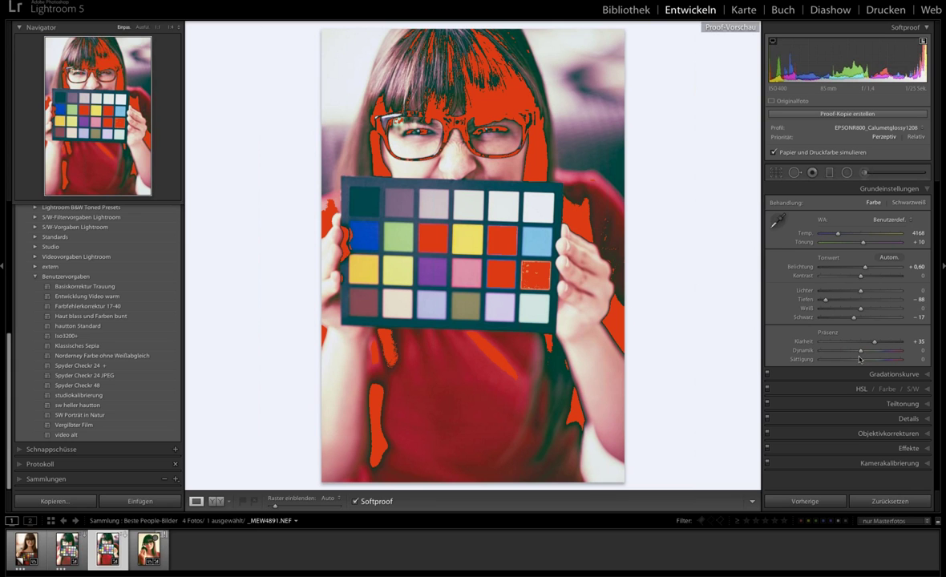
left_click_drag(861, 353, 851, 352)
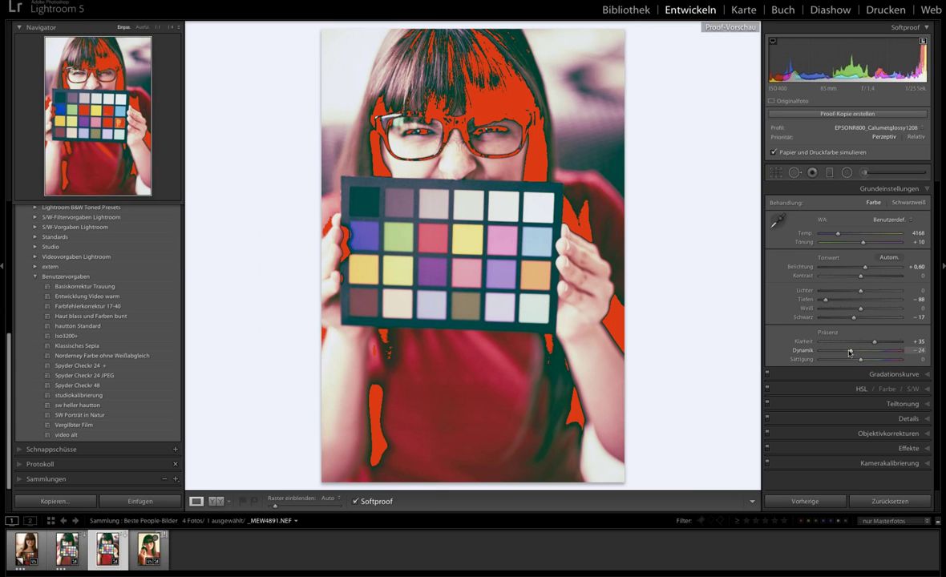
left_click_drag(851, 352, 848, 353)
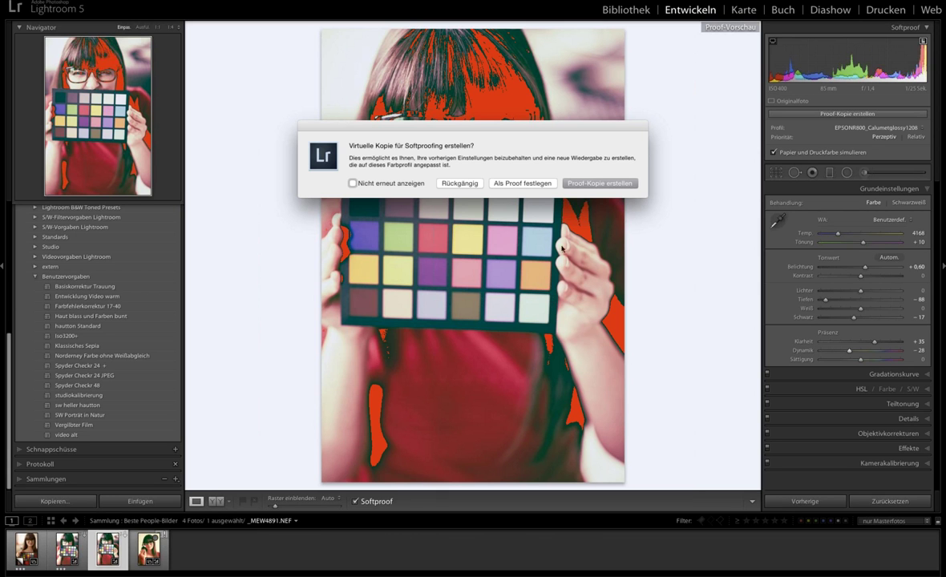
Create a proof copy and proof it against Epson Stylus Pro 4800 Glossy.icc.
left_click(601, 184)
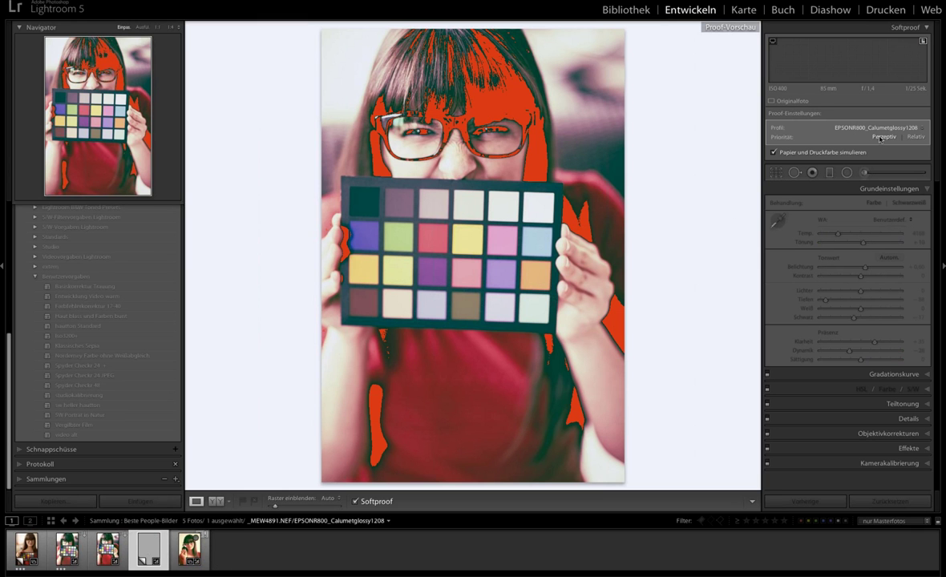
left_click(904, 130)
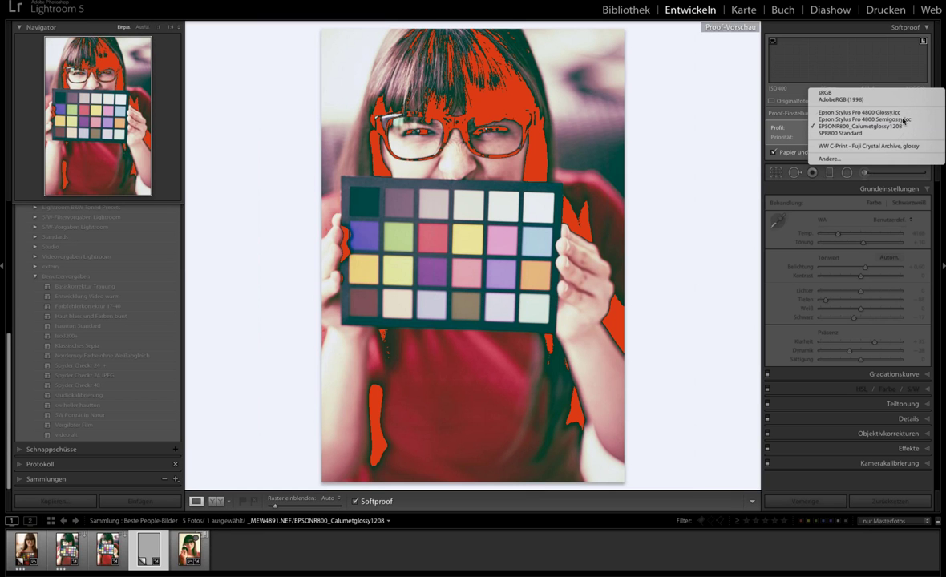
left_click(903, 120)
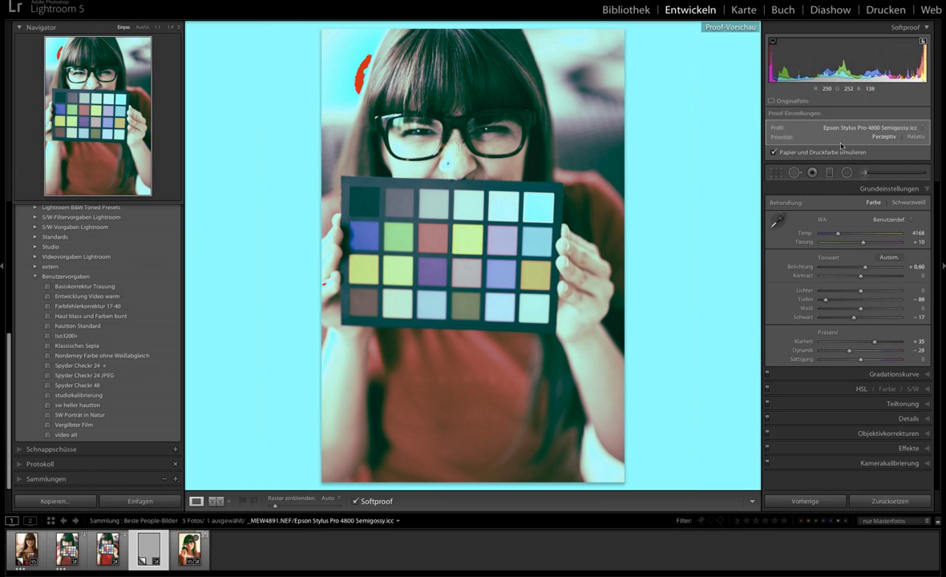
left_click(908, 127)
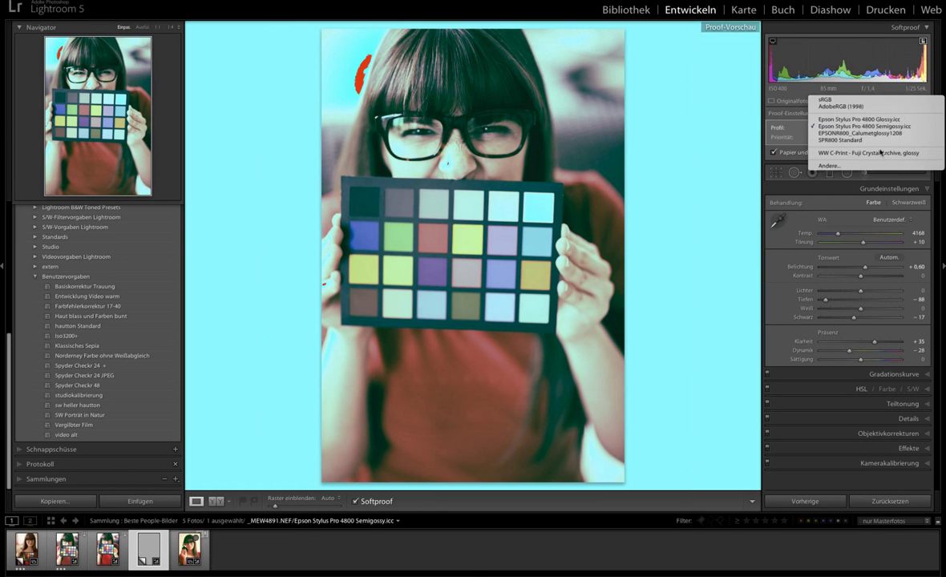
left_click(904, 119)
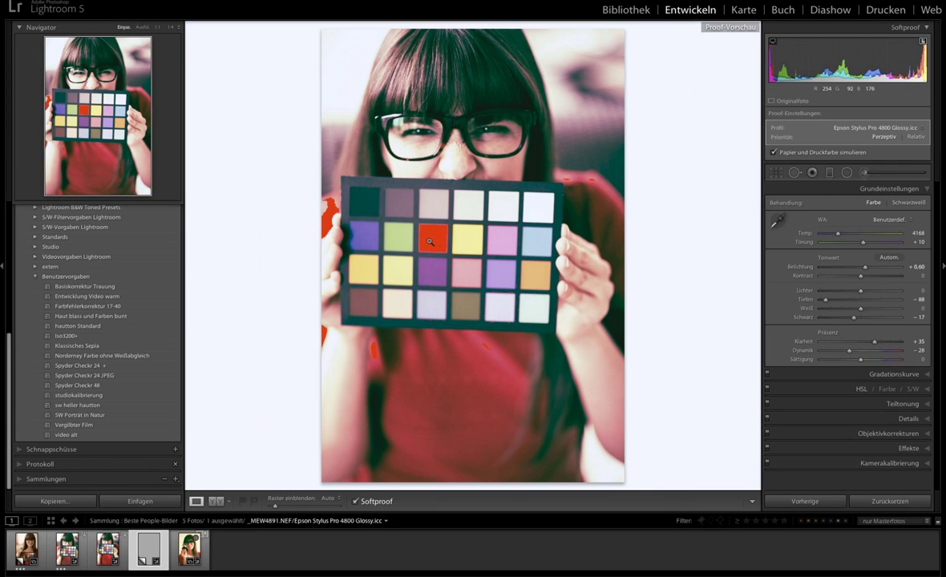
Lower the HSL Red saturation (Sättigung Rot) to −25.
left_click(862, 390)
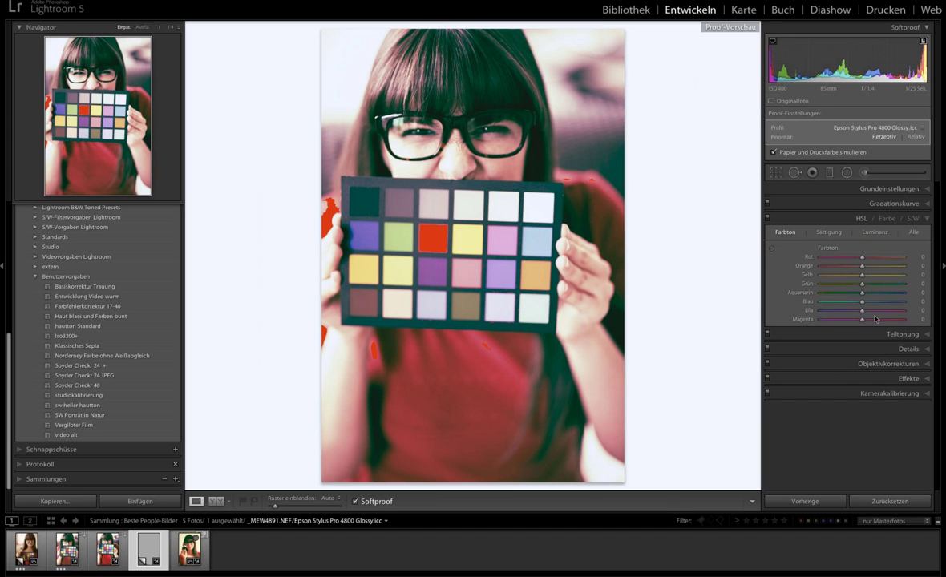
left_click_drag(862, 256, 850, 258)
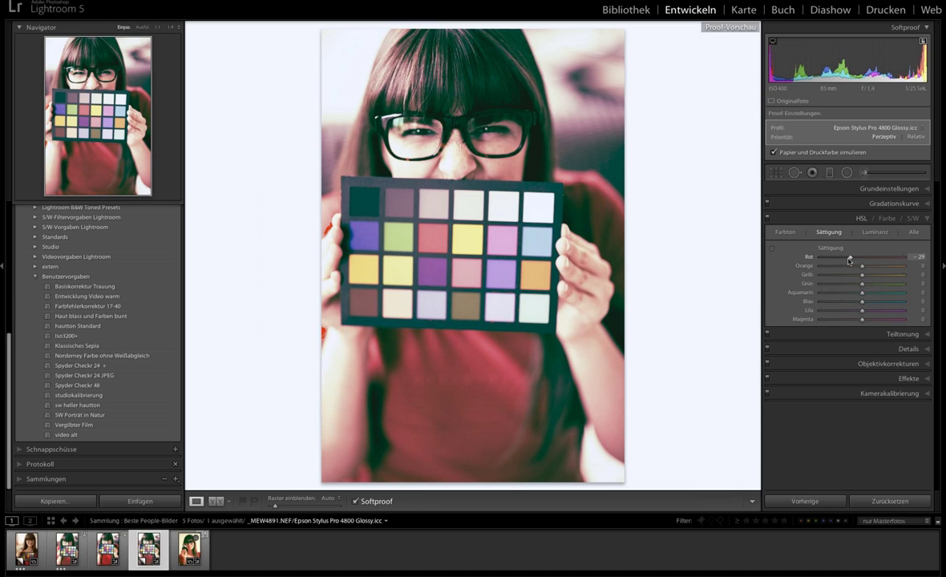
left_click_drag(848, 260, 850, 259)
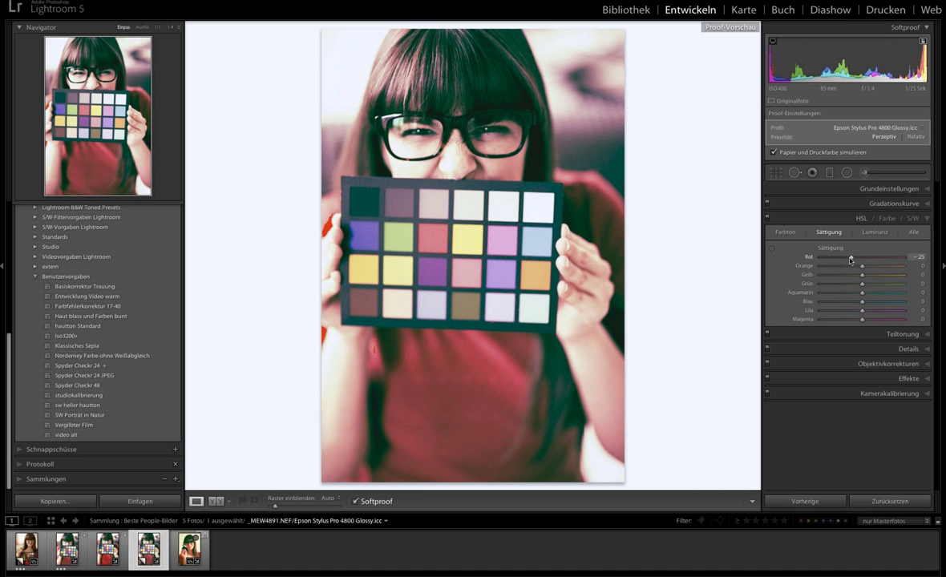
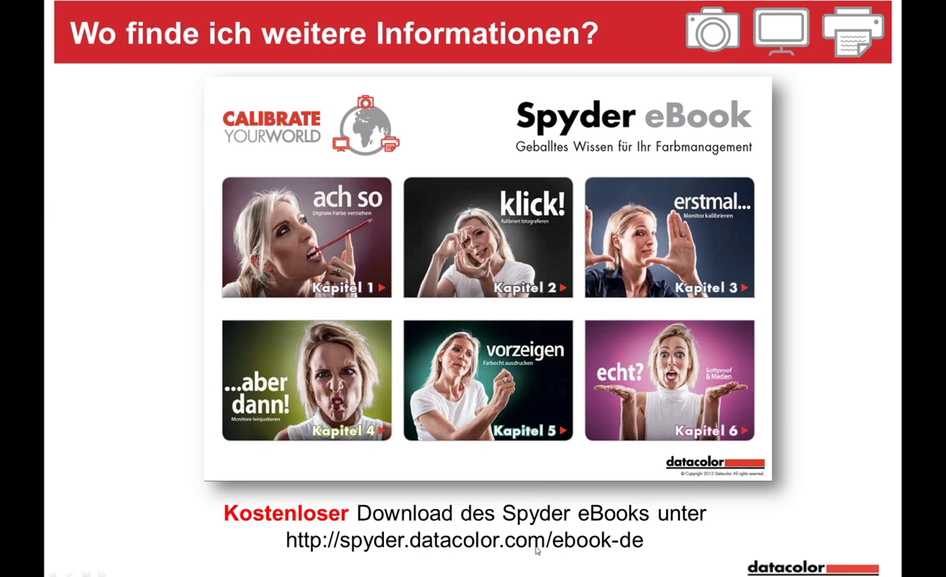
Advance through the SpyderBLOG slide to the free telephone support slide.
left_click(710, 539)
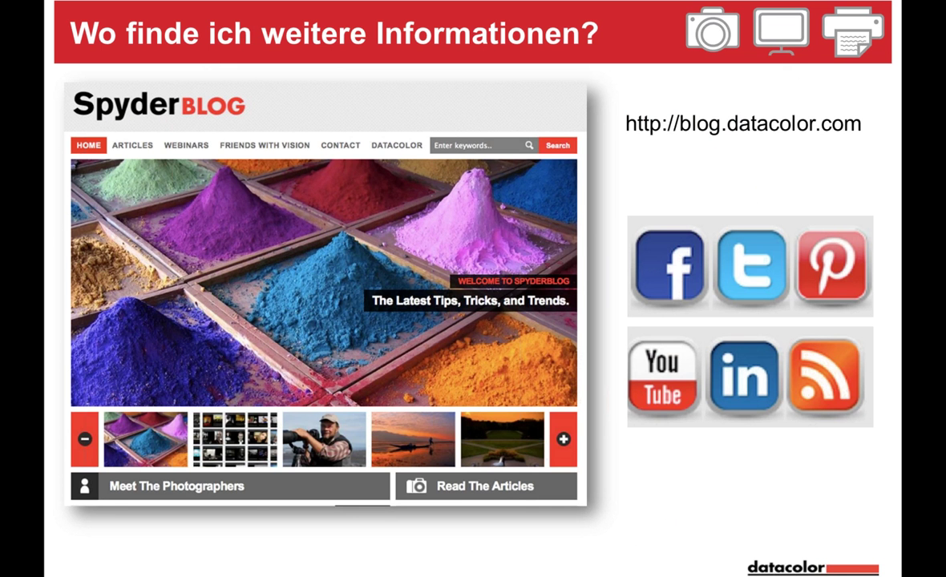
key("Right")
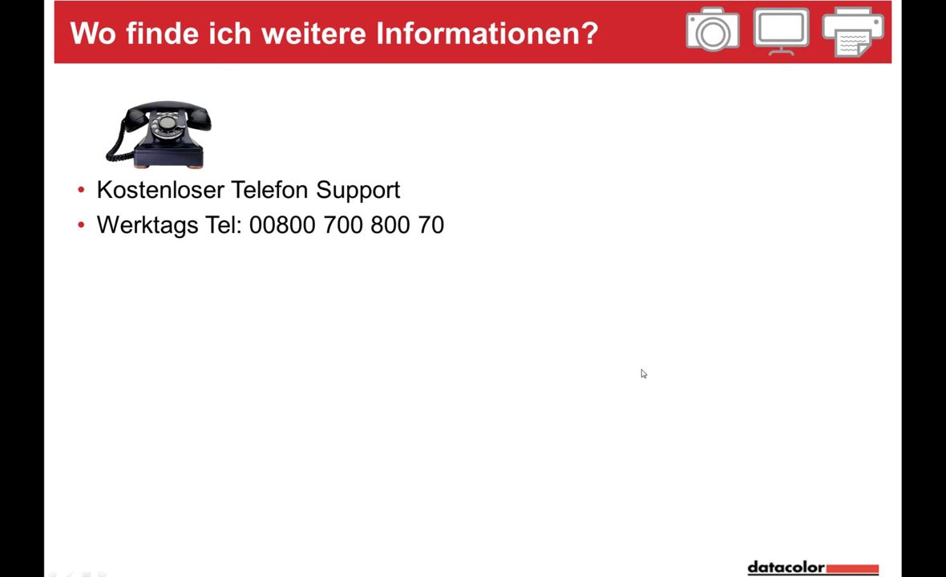
Play the build showing 24/7 online support at support.datacolor.com with the ticket-form screenshot.
left_click(646, 404)
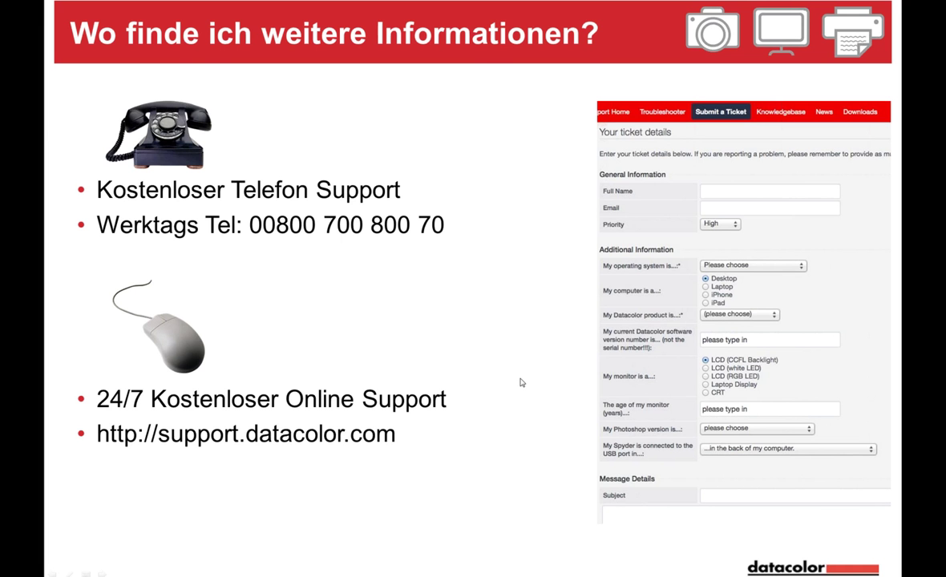
Advance past the webinars slide to the 'Danke für Ihre Aufmerksamkeit.' closing slide.
key("Right")
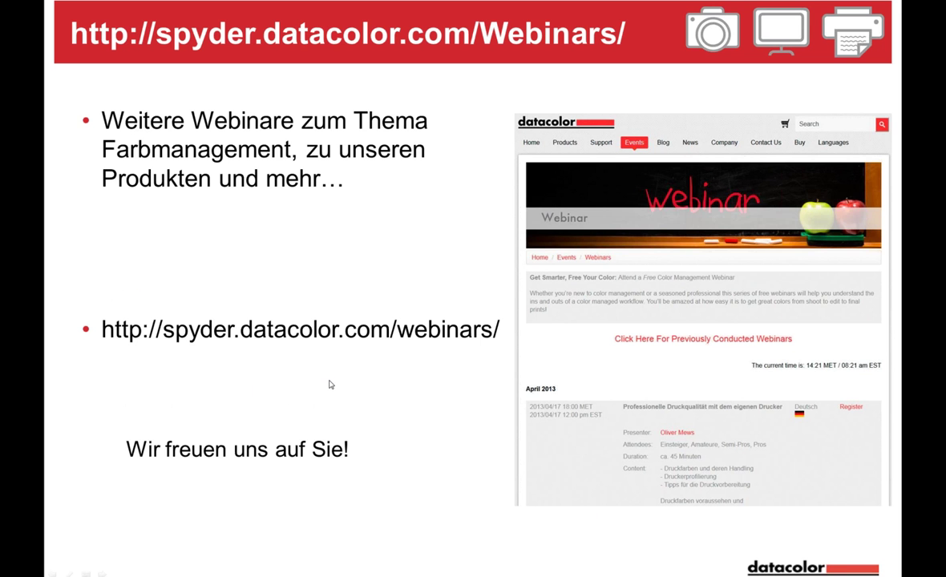
key("Right")
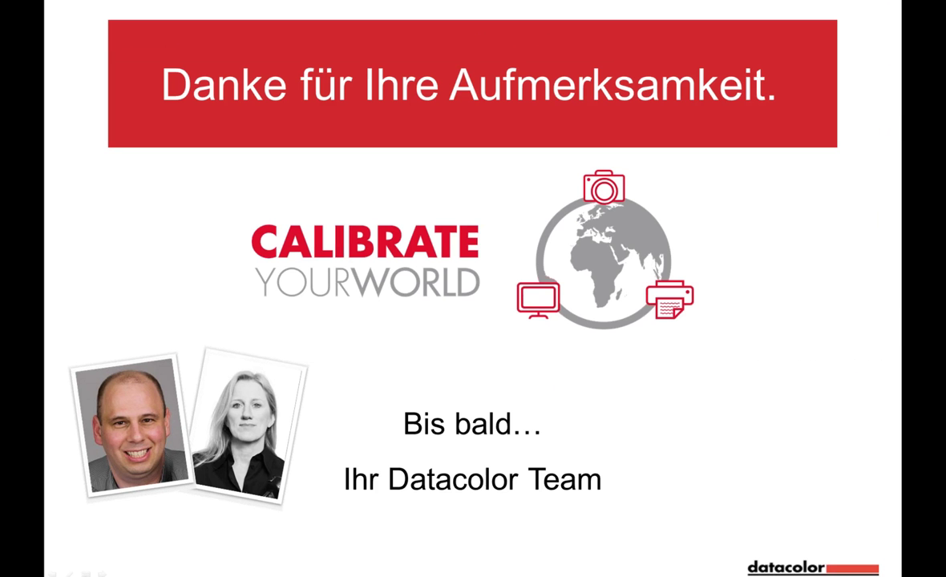